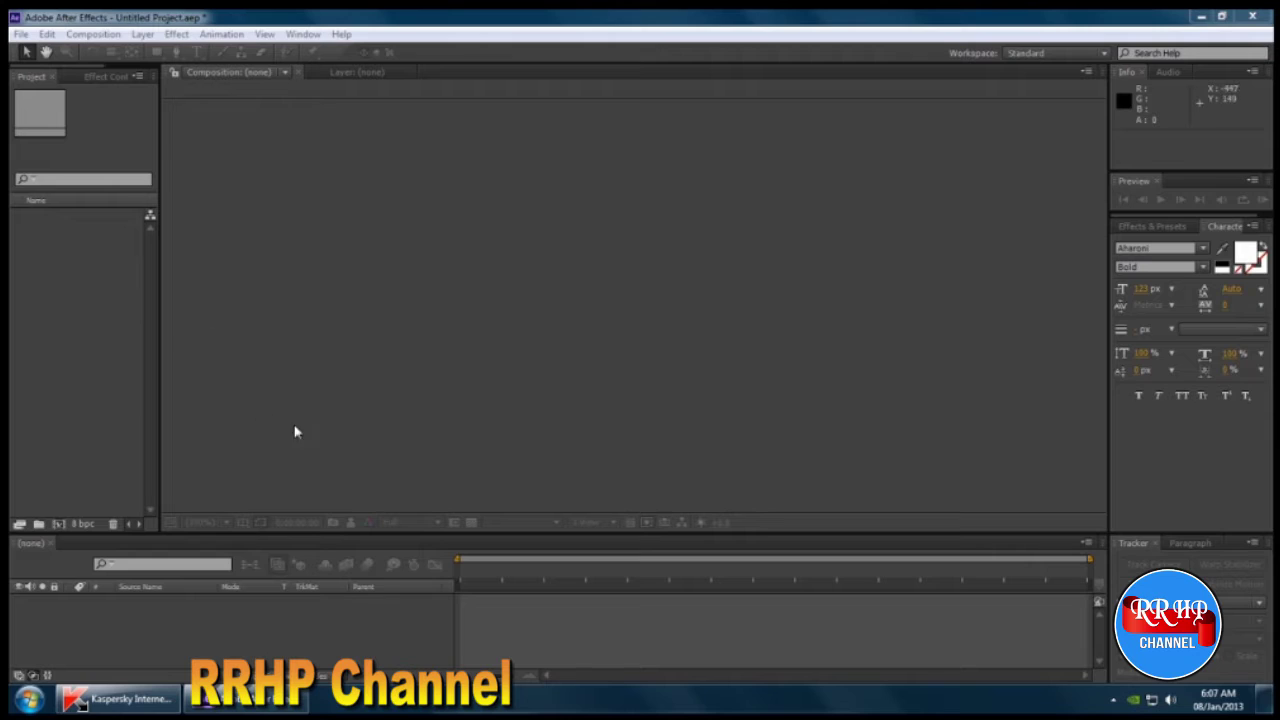
Step: Widen the Project panel until the Project and Effect Controls tabs fit side by side
click(54, 72)
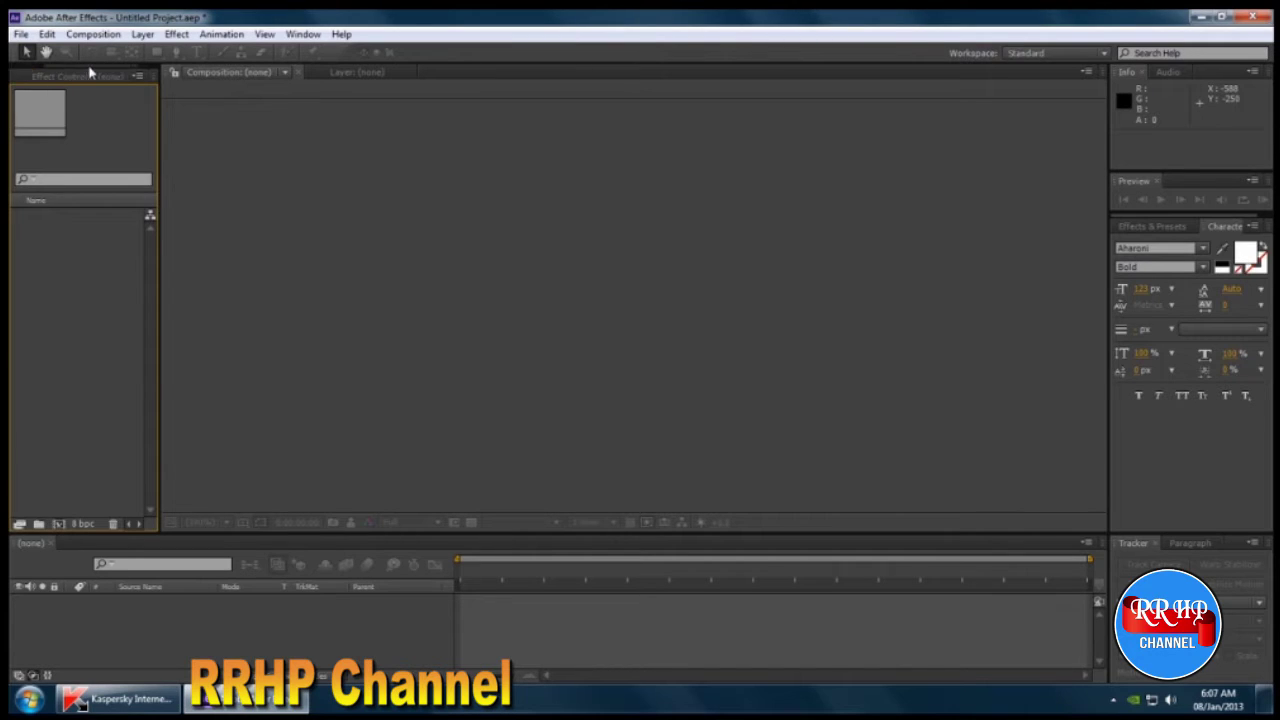
click(95, 75)
drag(159, 112, 78, 112)
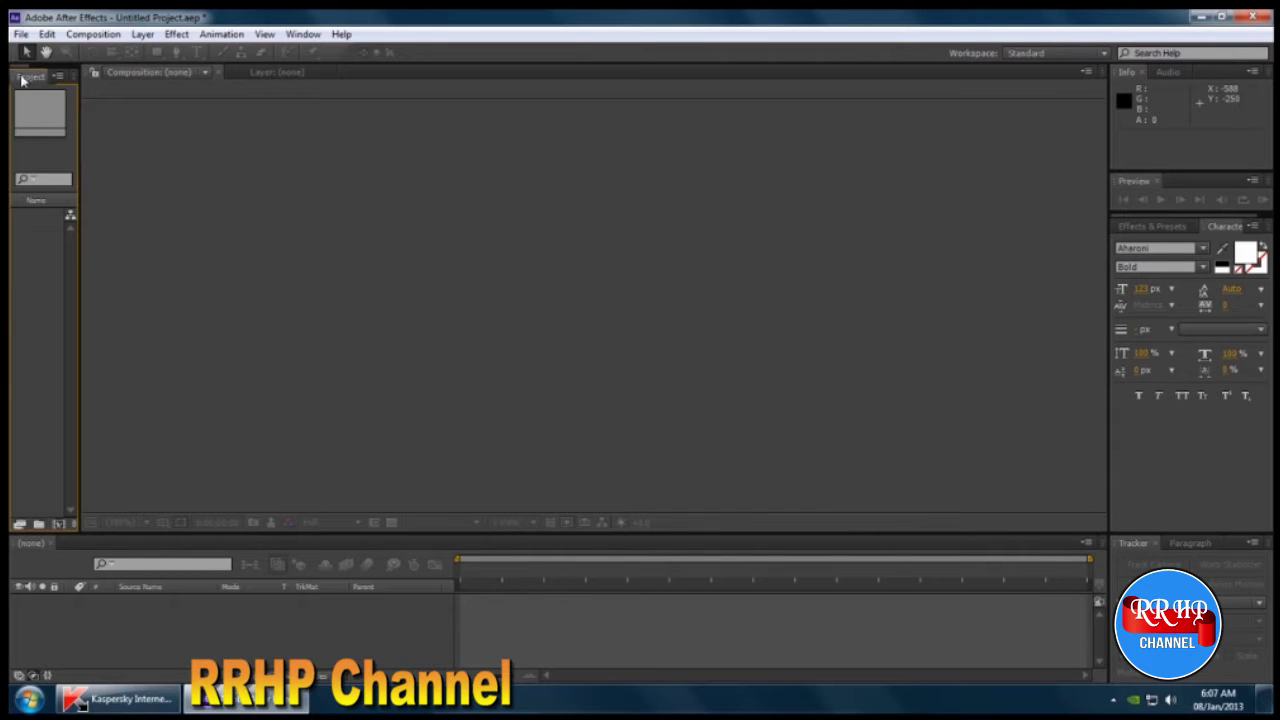
scroll(56, 74, up, 1)
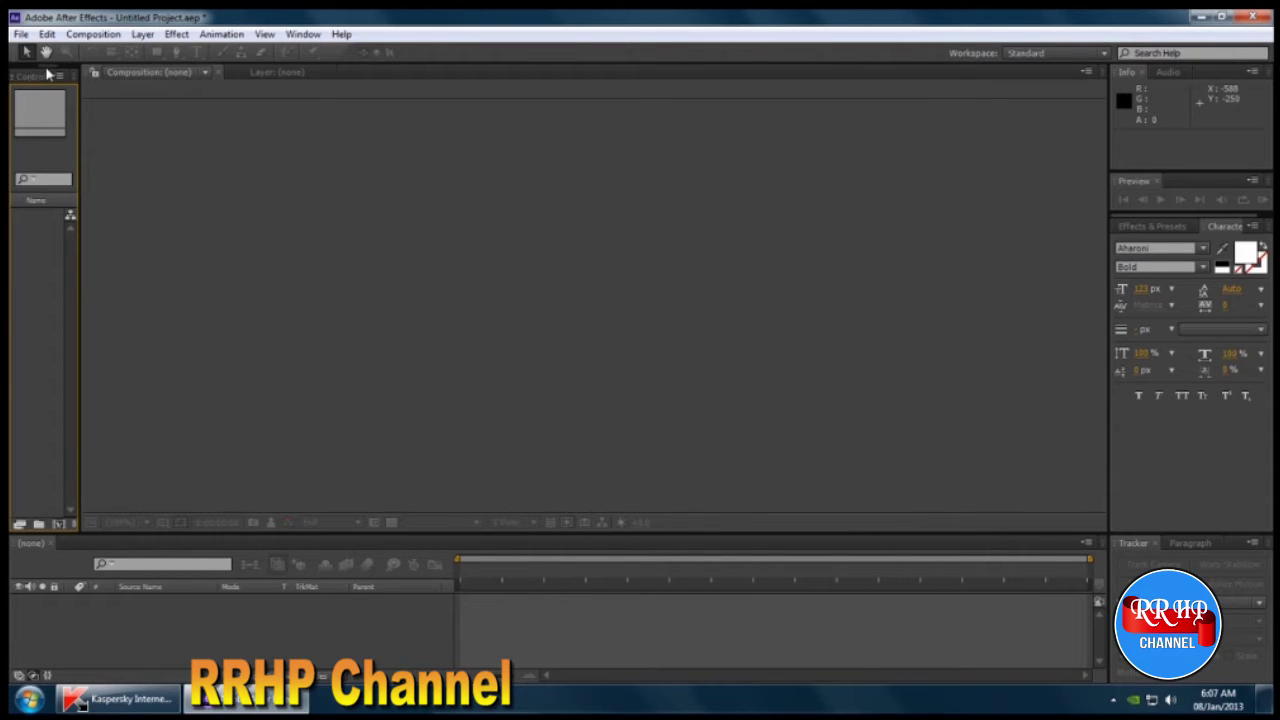
scroll(47, 75, down, 2)
click(40, 75)
click(38, 74)
drag(81, 122, 257, 127)
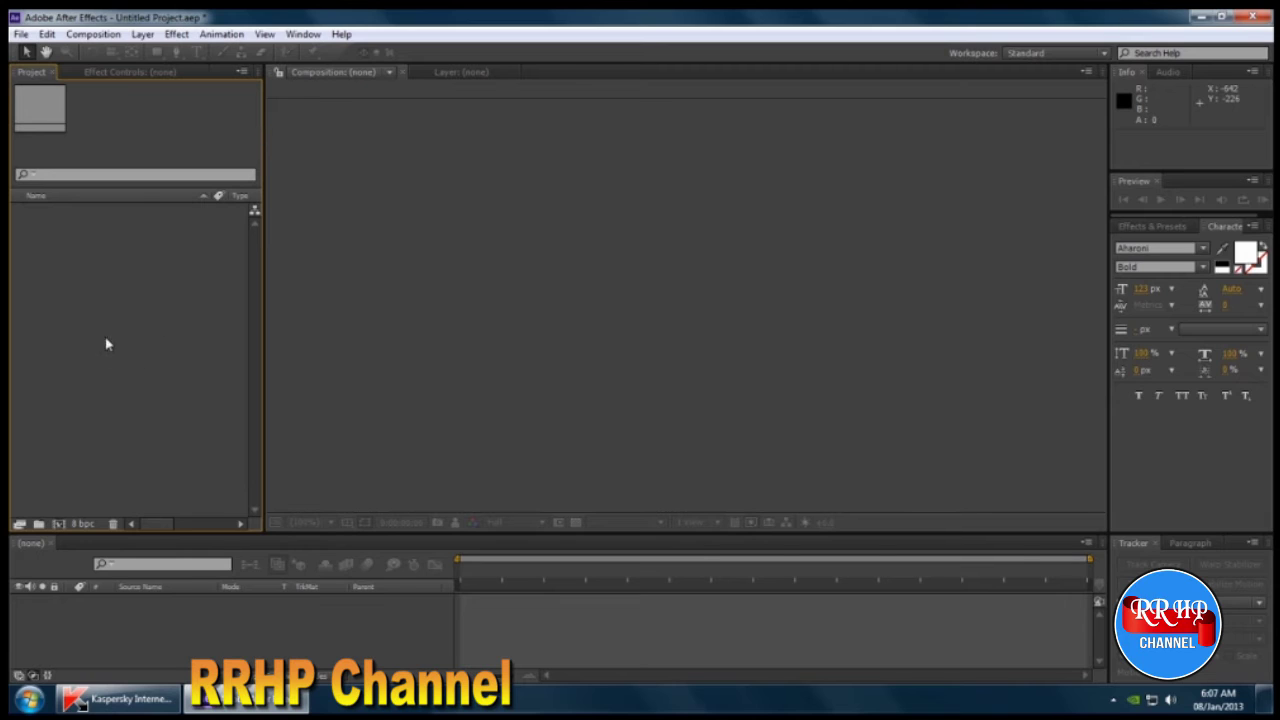
Step: Import the 4point track PNG sequence, starting at 4point track_02798.png, from the Perspective Tracking folder in AE Project Files
double_click(159, 278)
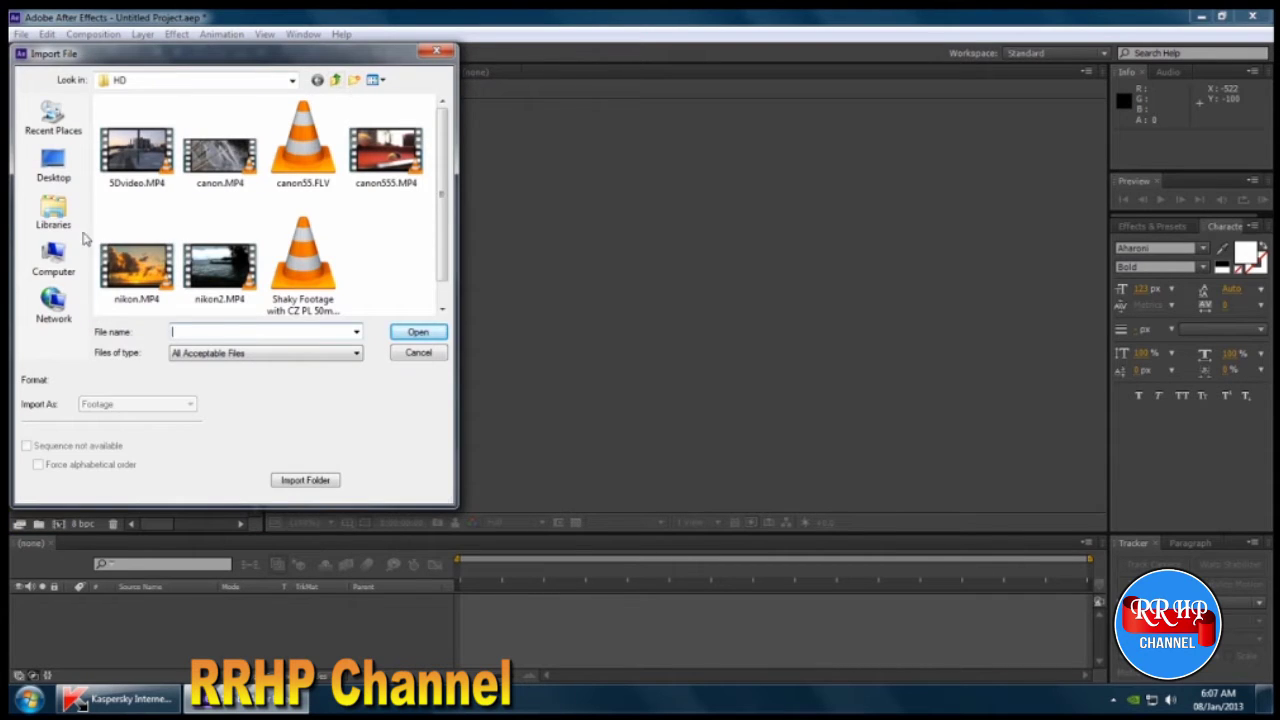
click(53, 165)
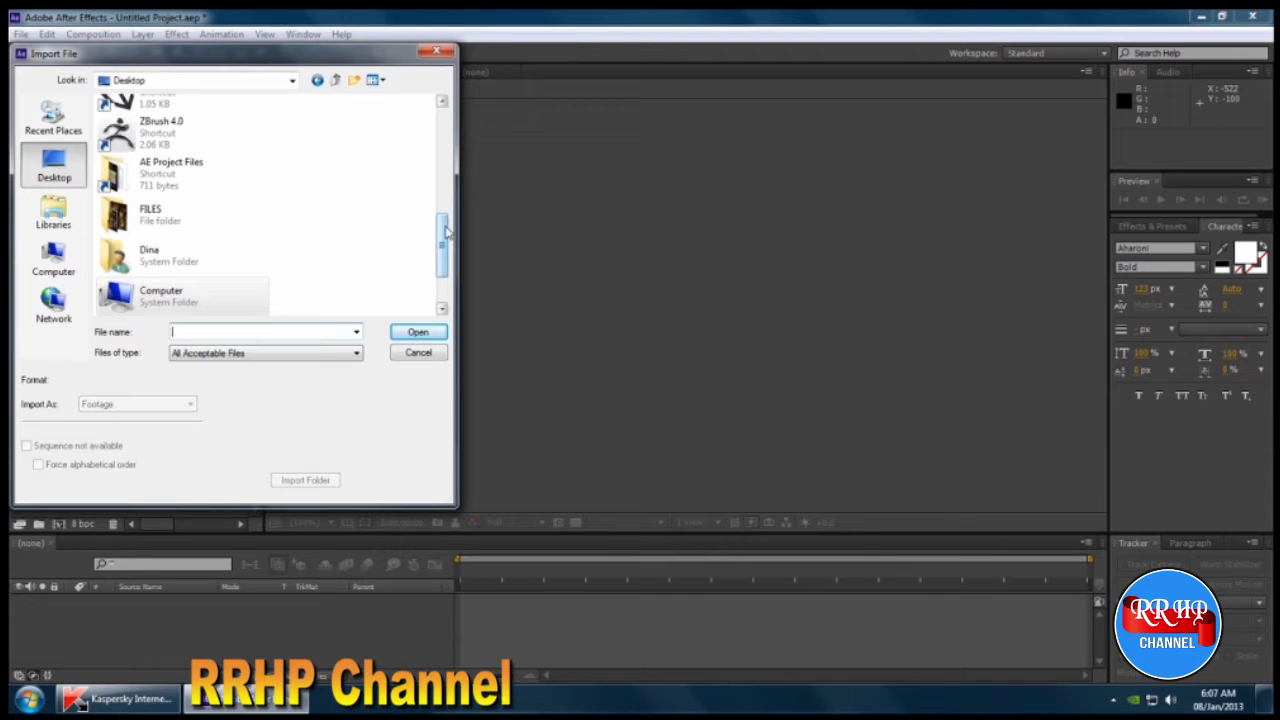
double_click(165, 170)
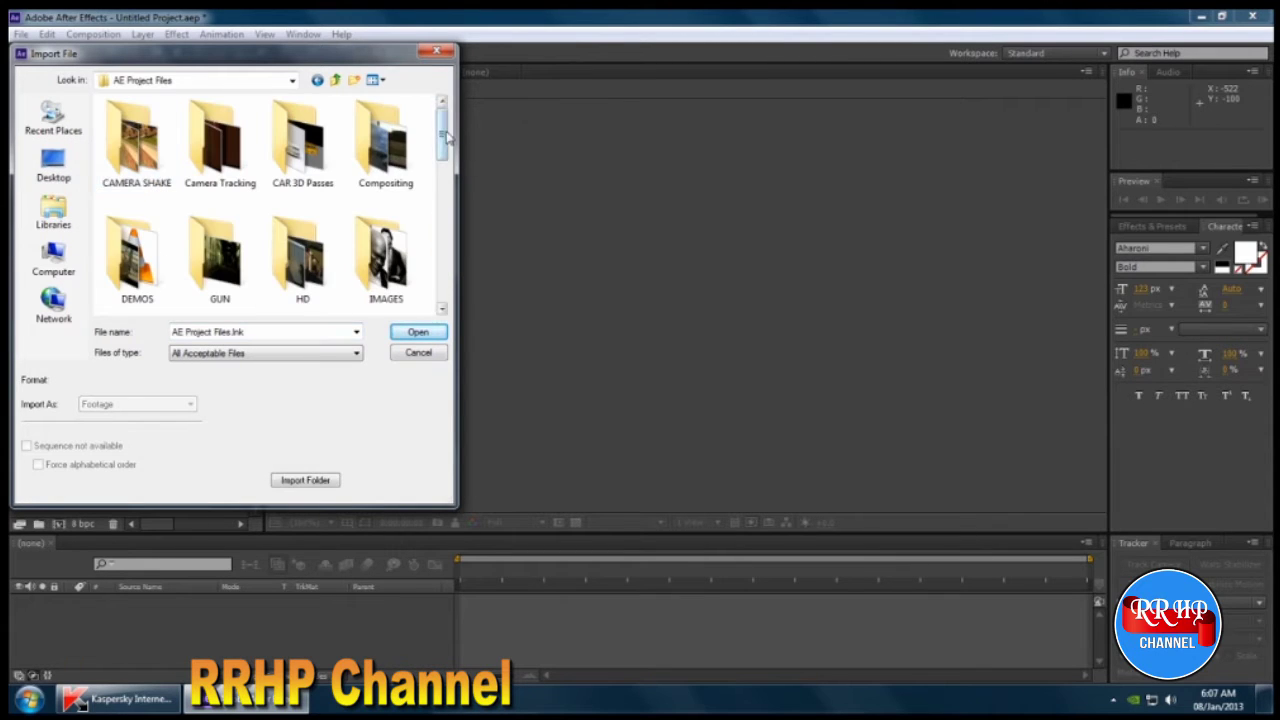
drag(447, 138, 447, 195)
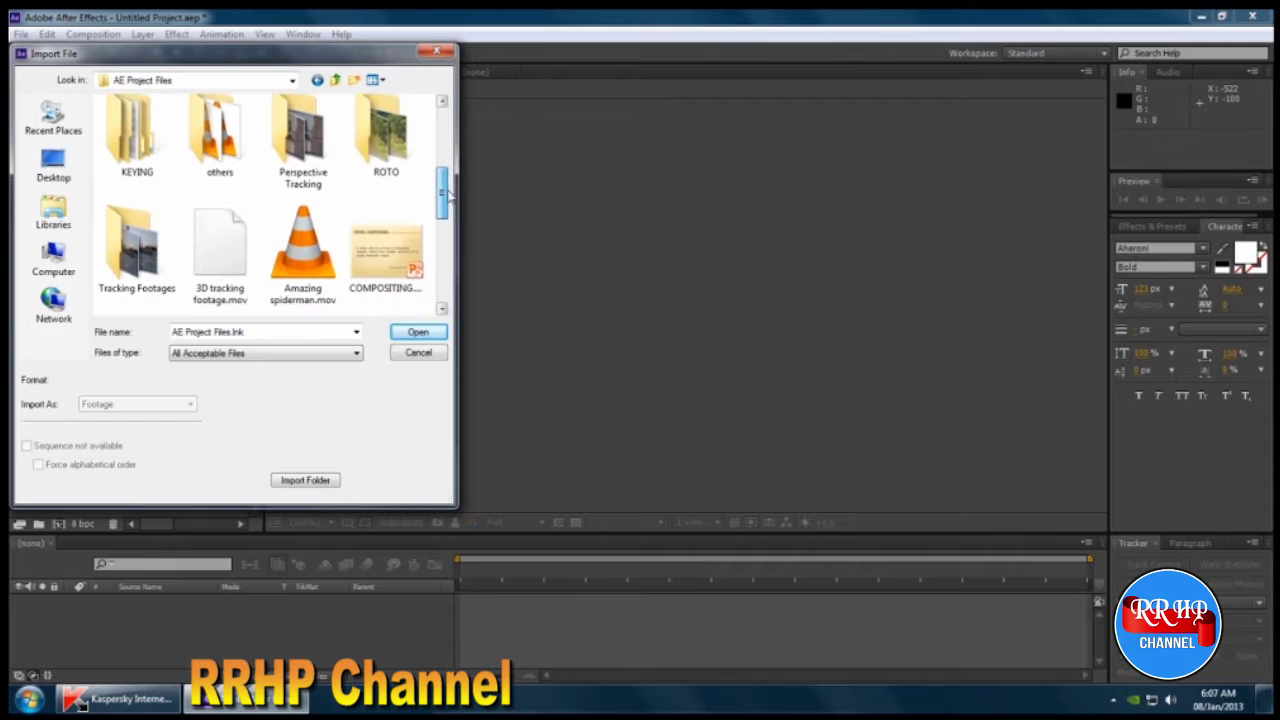
double_click(300, 160)
click(140, 190)
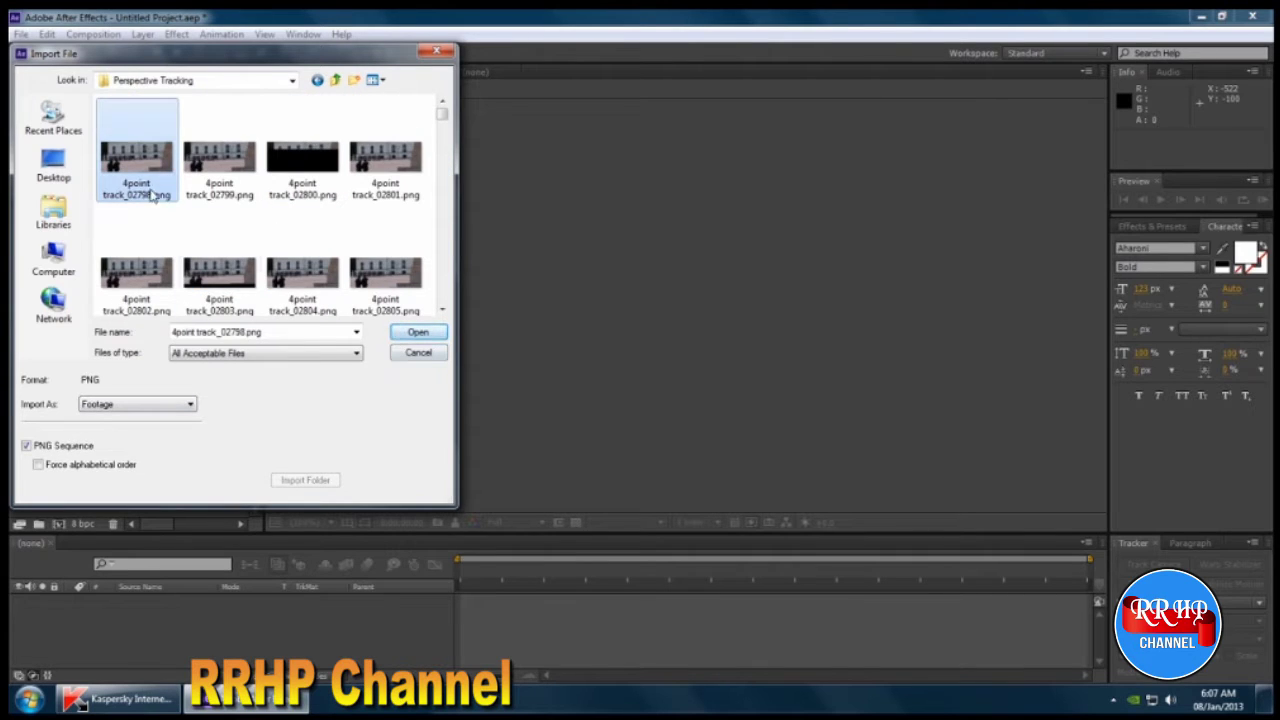
click(425, 332)
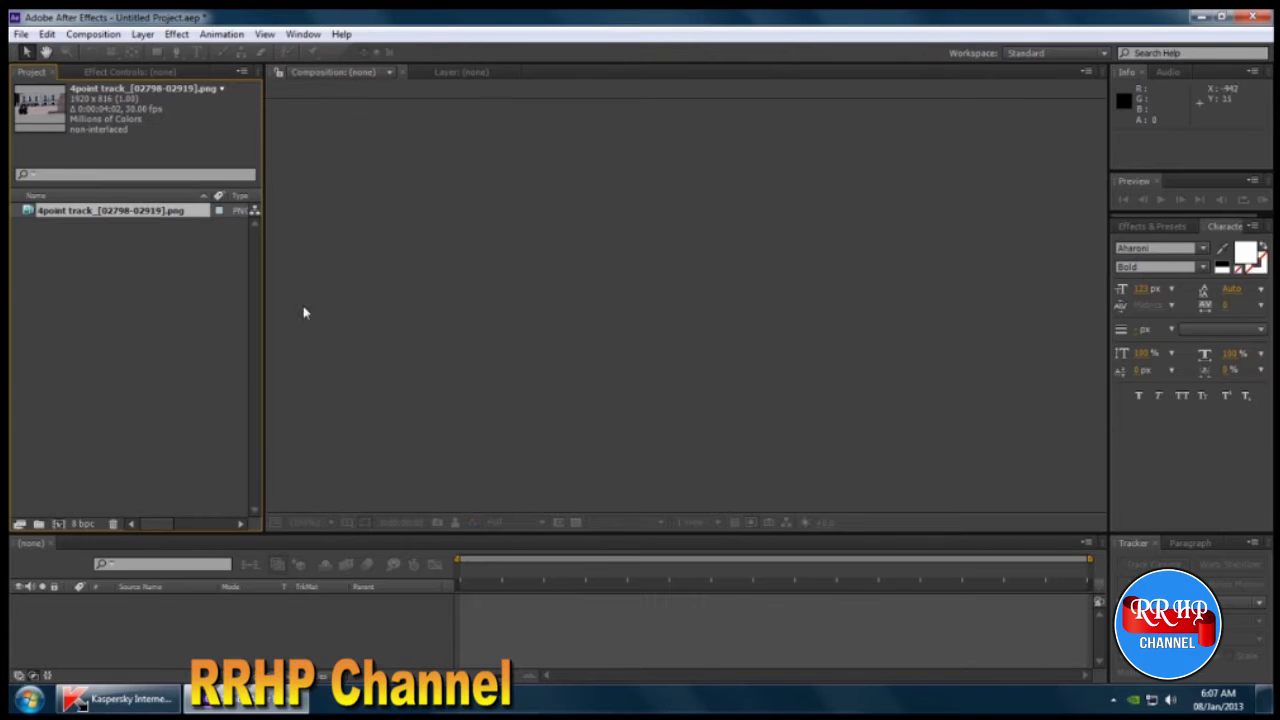
Step: Create a composition from the 4point track sequence and preview its footage from the start
drag(63, 212, 58, 523)
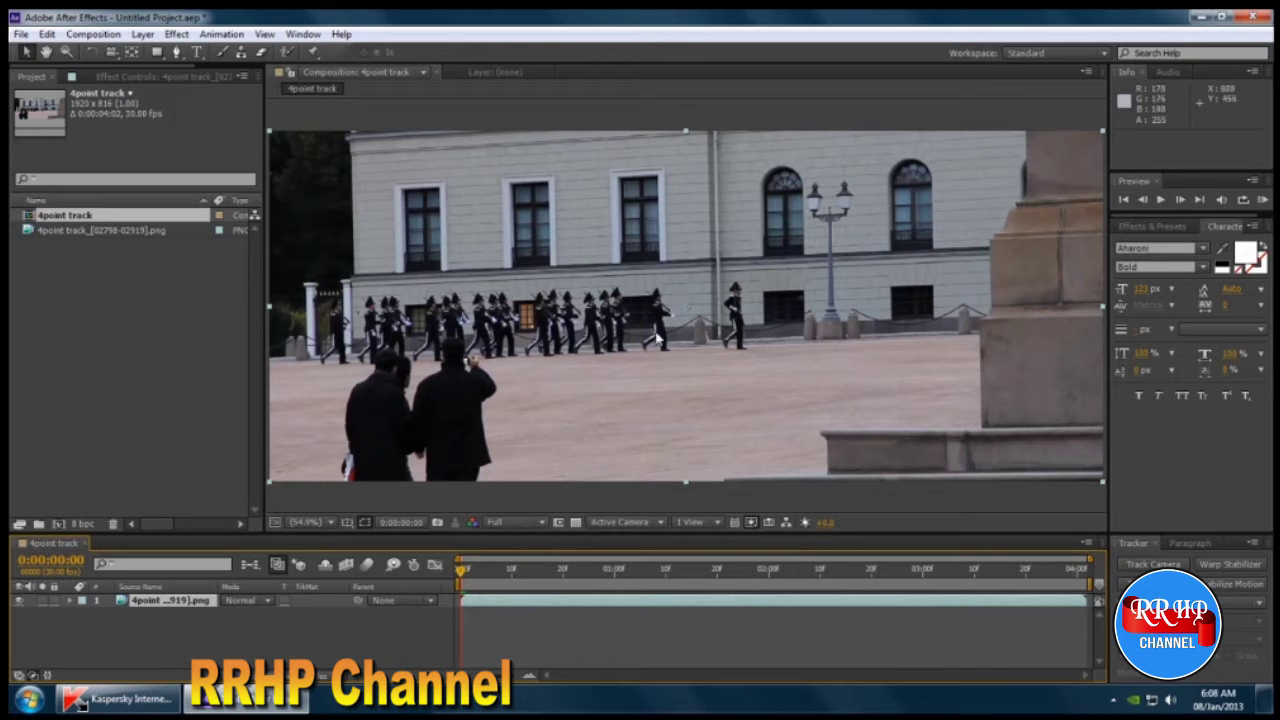
drag(462, 578, 466, 578)
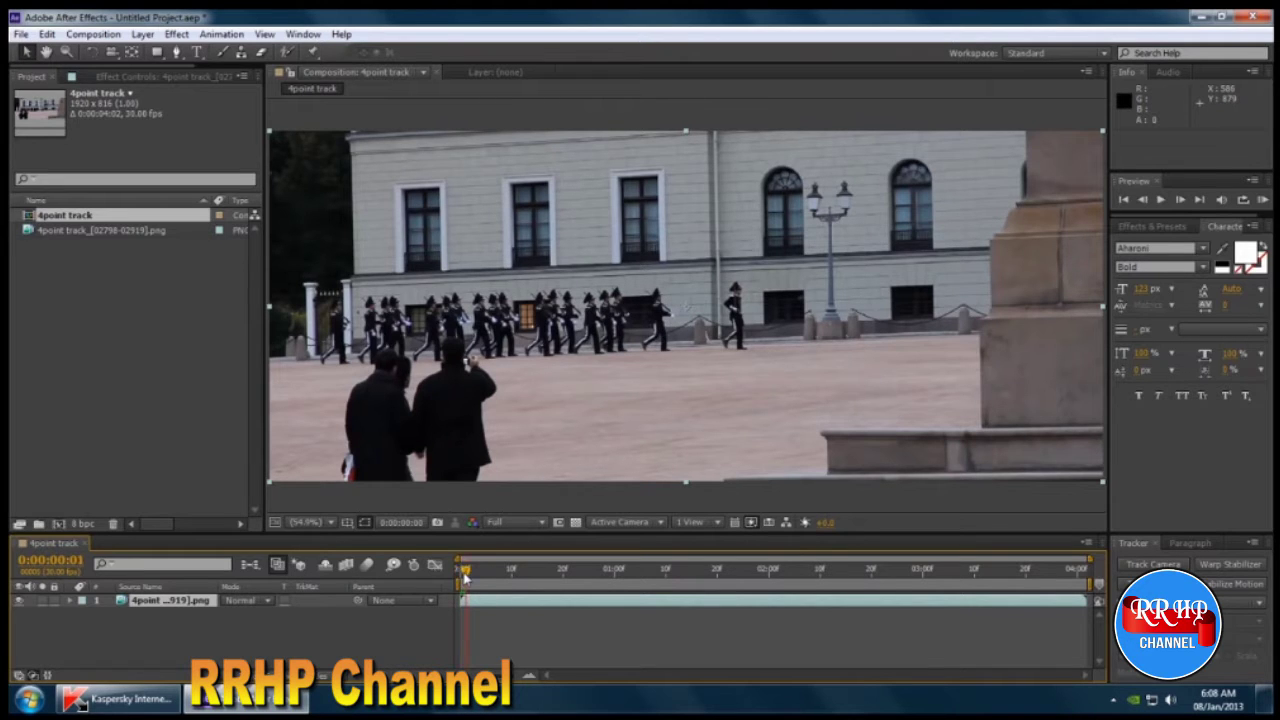
key(space)
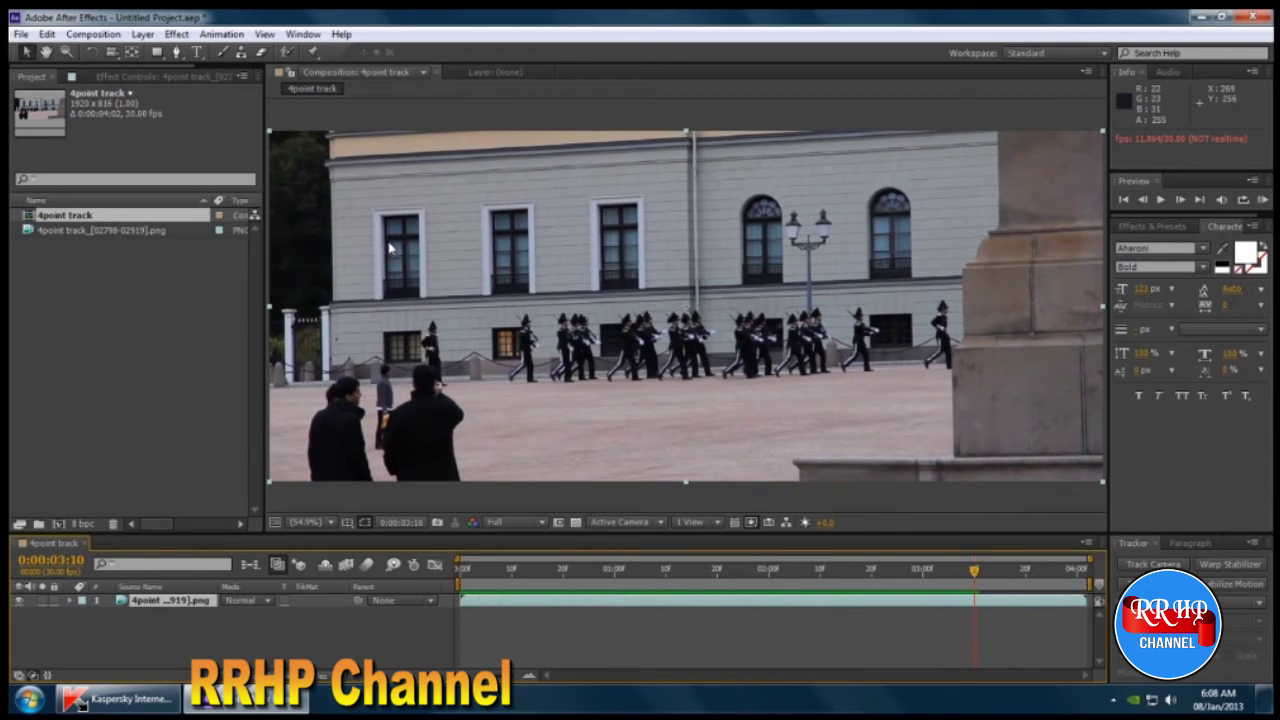
Step: Examine the building's windows up close in the footage for corners suitable for tracking
scroll(391, 233, up, 2)
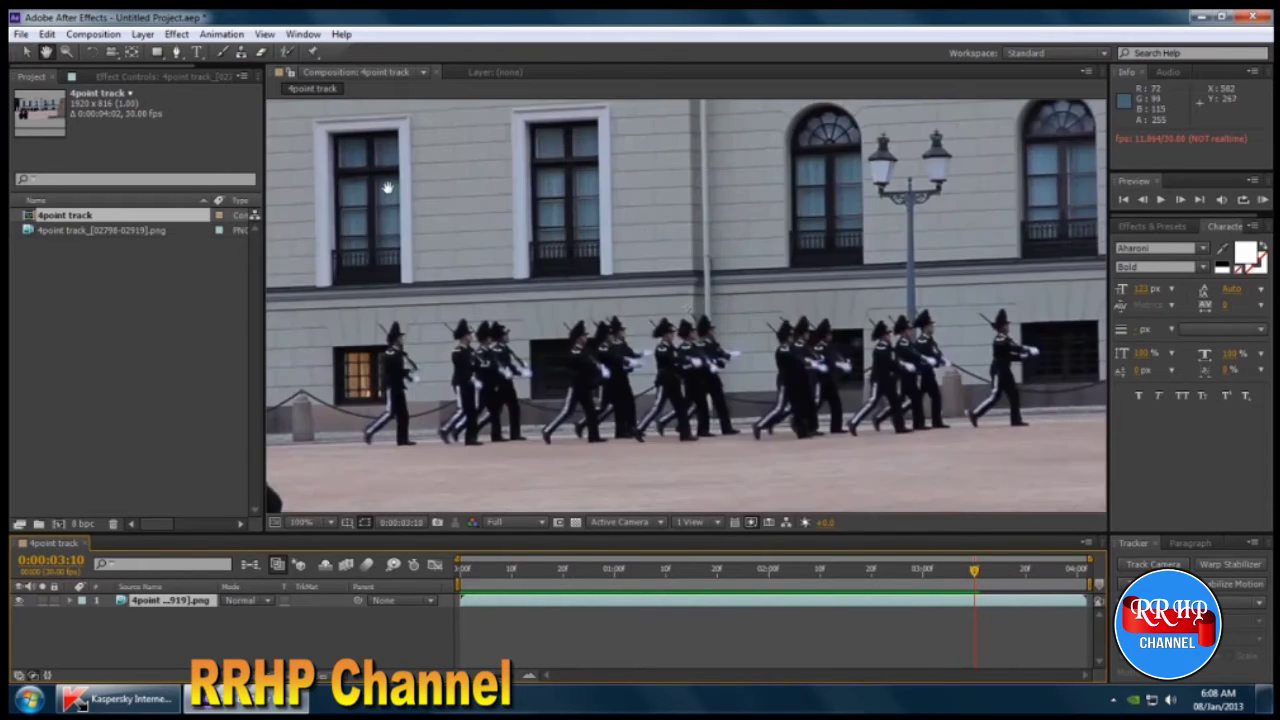
scroll(513, 282, up, 2)
drag(756, 252, 418, 292)
drag(820, 240, 603, 240)
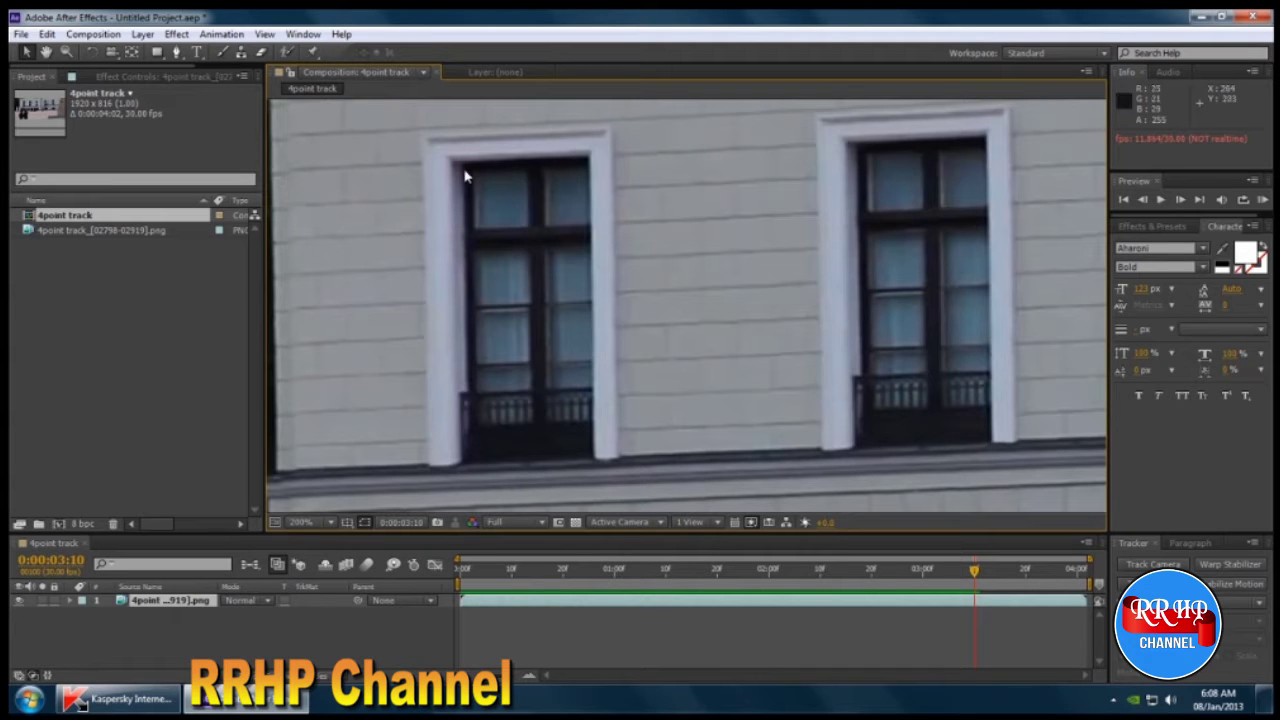
scroll(603, 403, down, 1)
scroll(603, 403, down, 1)
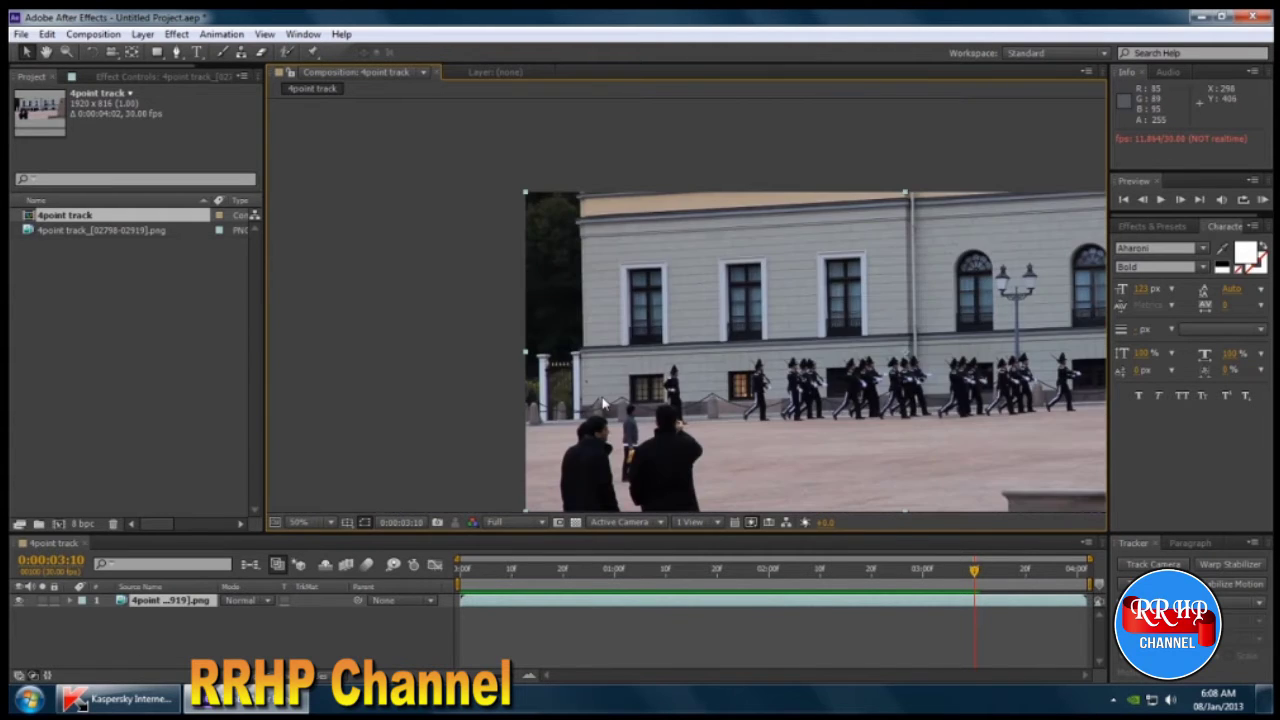
scroll(610, 390, up, 3)
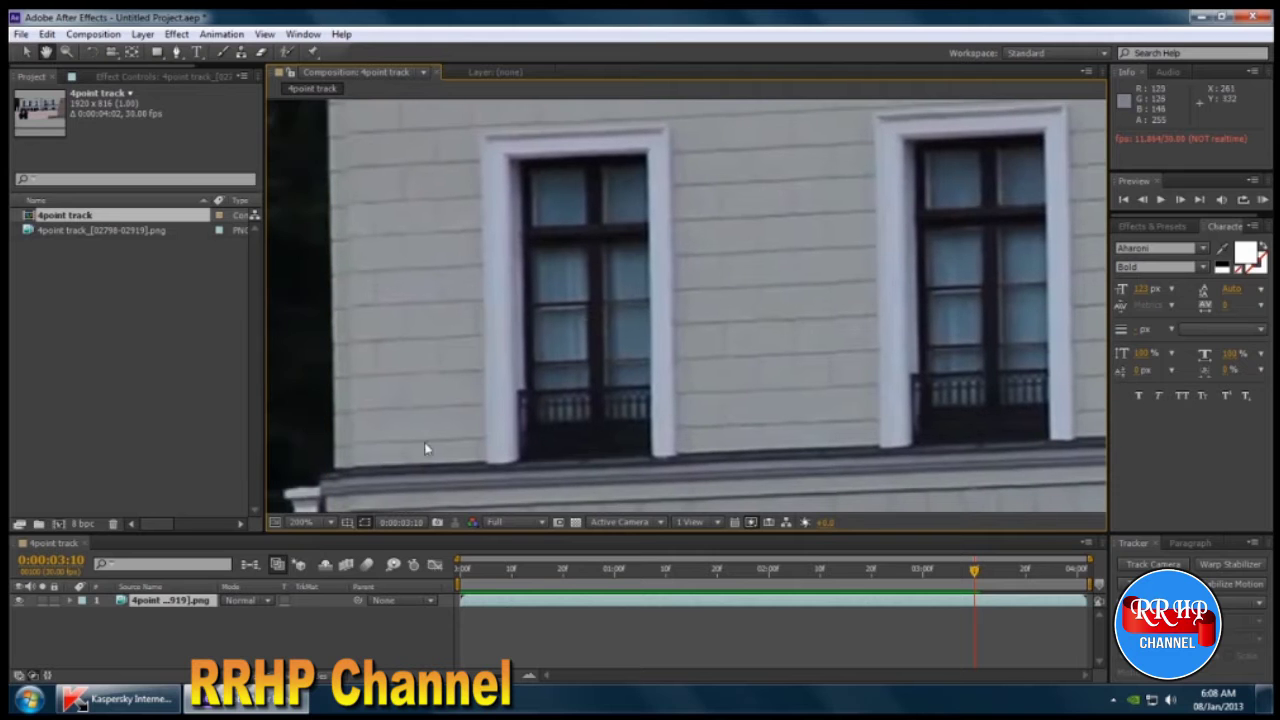
Step: Go back to the first frame and start Track Motion on the 4point track layer
click(461, 572)
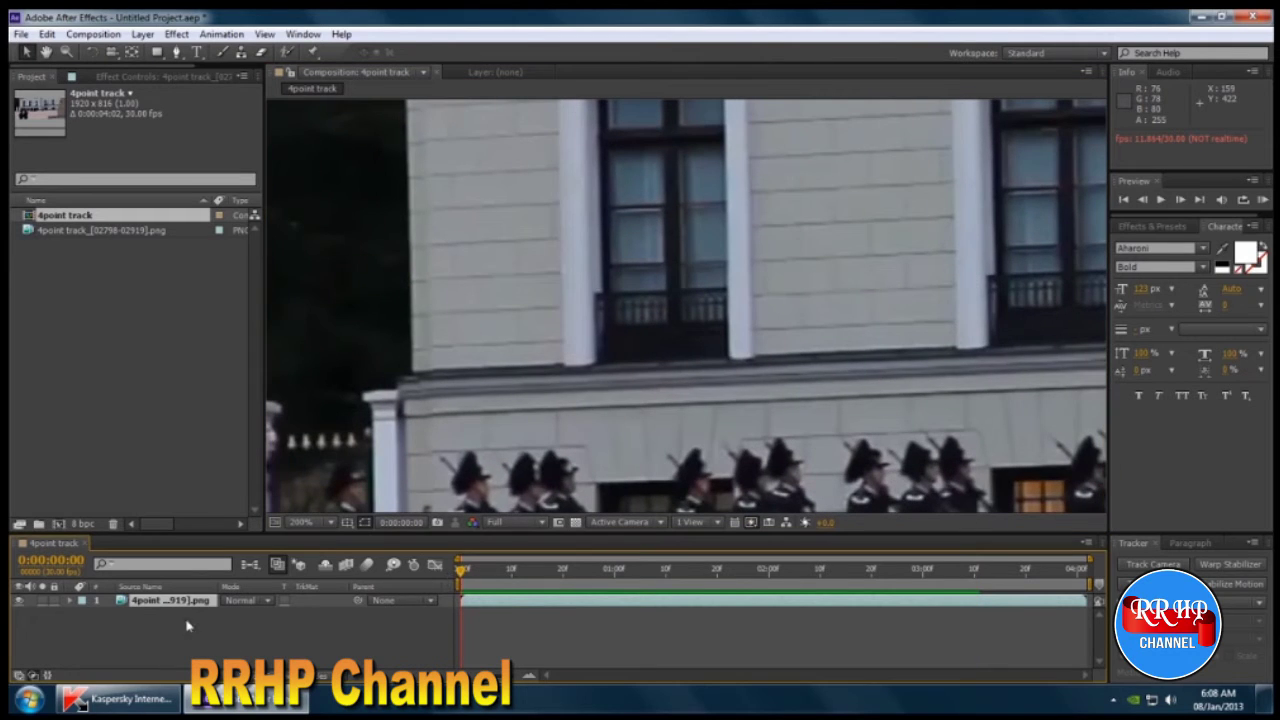
right_click(198, 606)
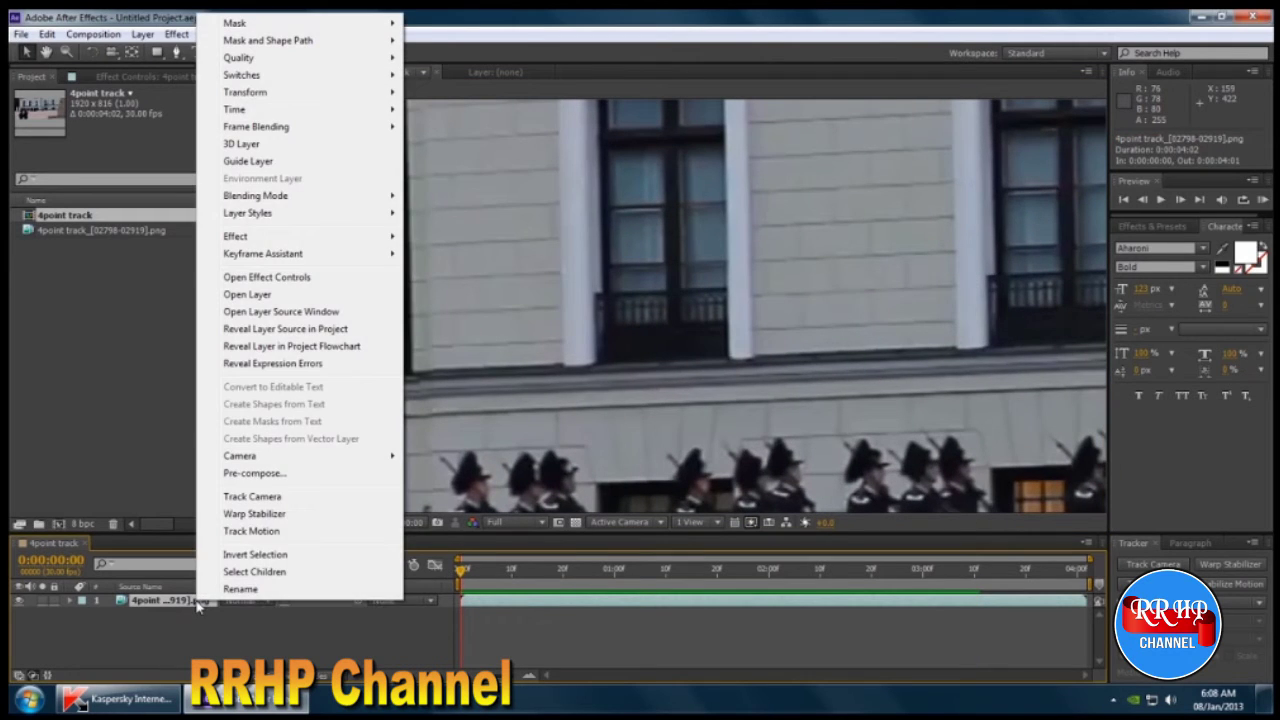
click(271, 536)
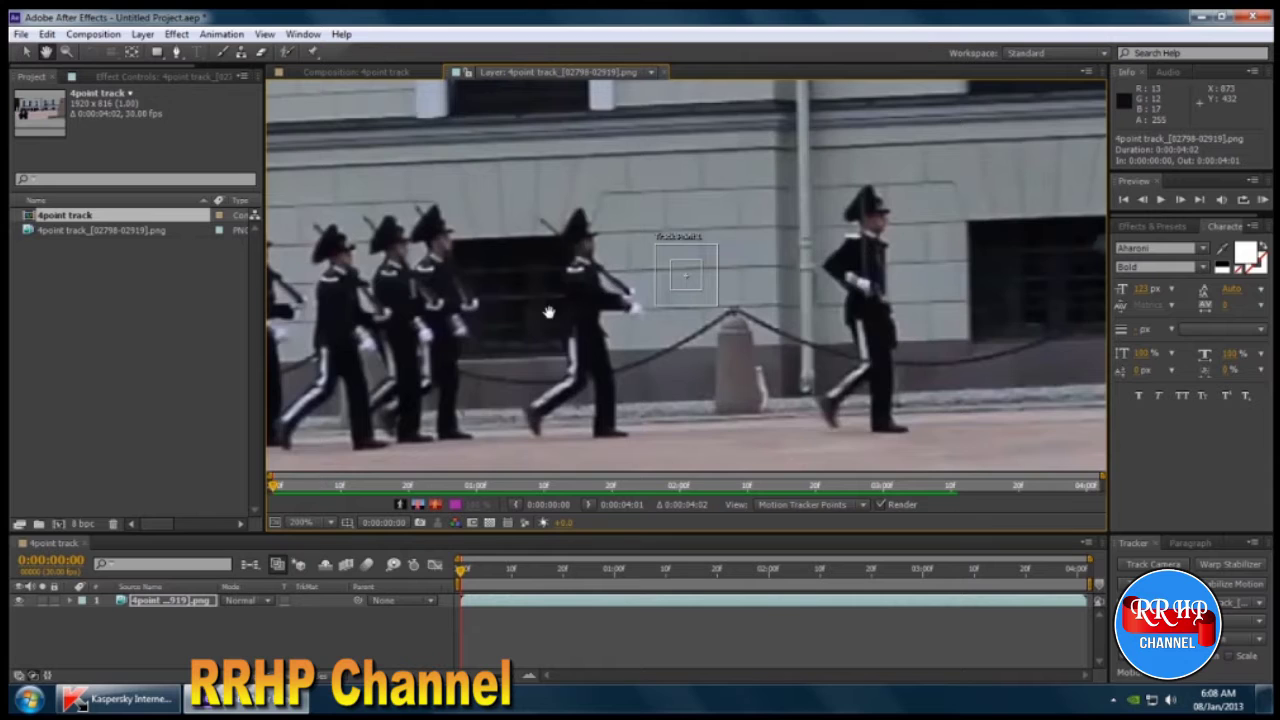
scroll(610, 300, down, 4)
scroll(620, 318, up, 3)
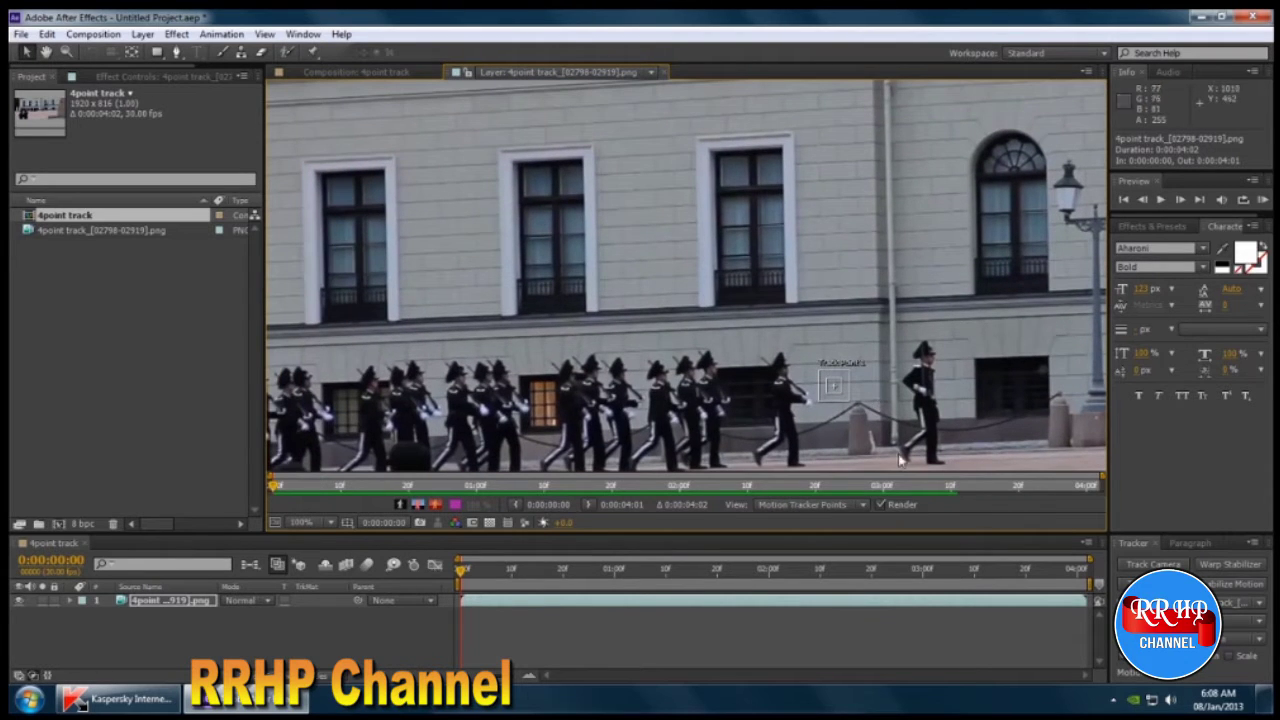
drag(1198, 535, 1230, 412)
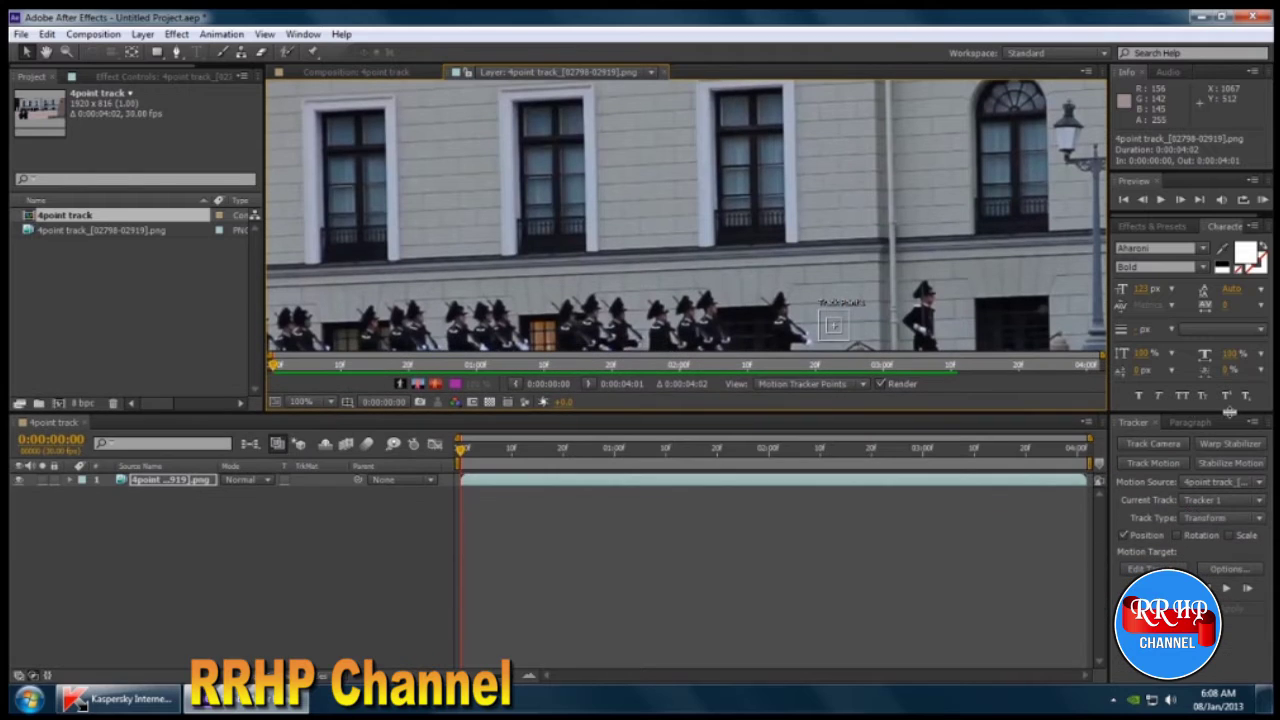
click(1210, 482)
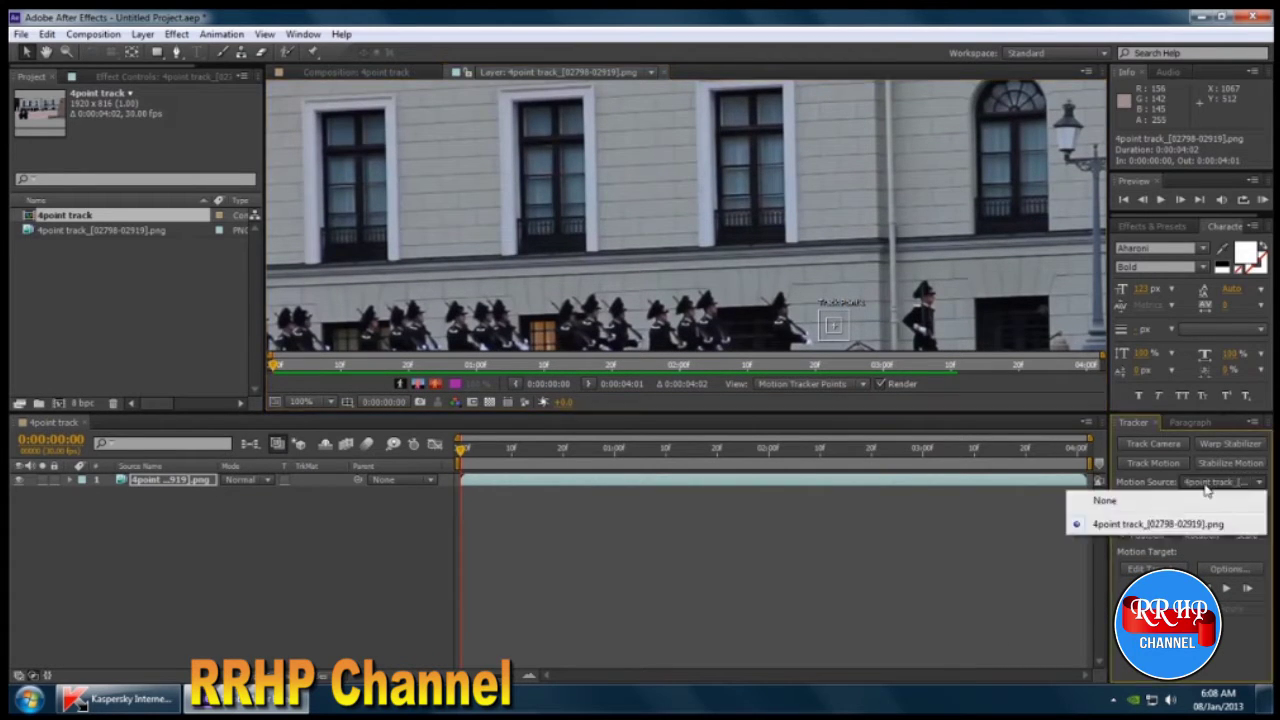
click(1206, 526)
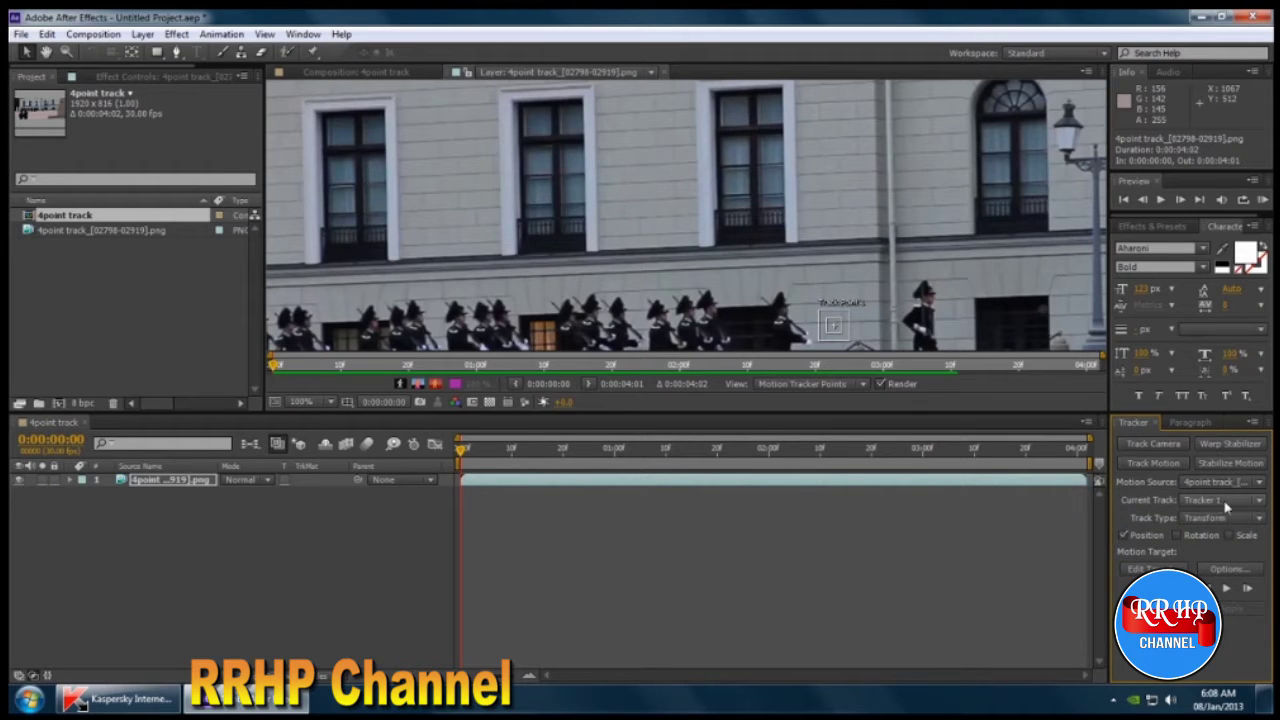
click(1226, 501)
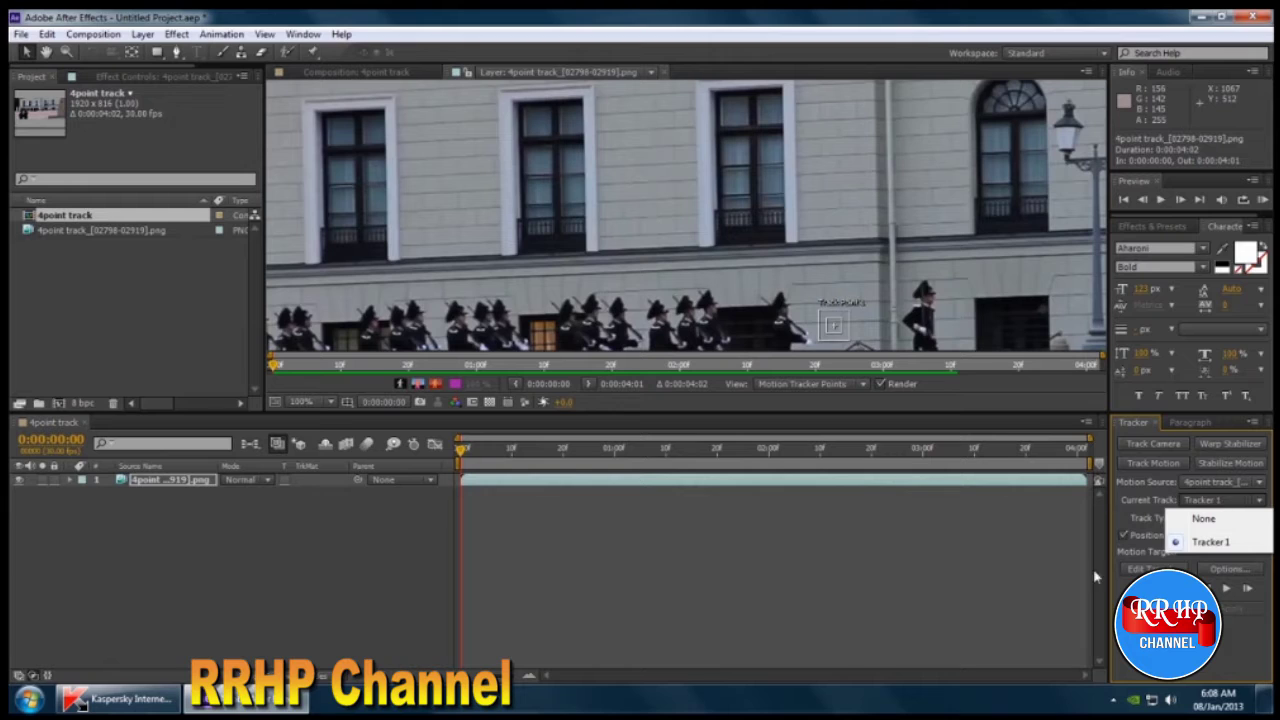
click(1210, 541)
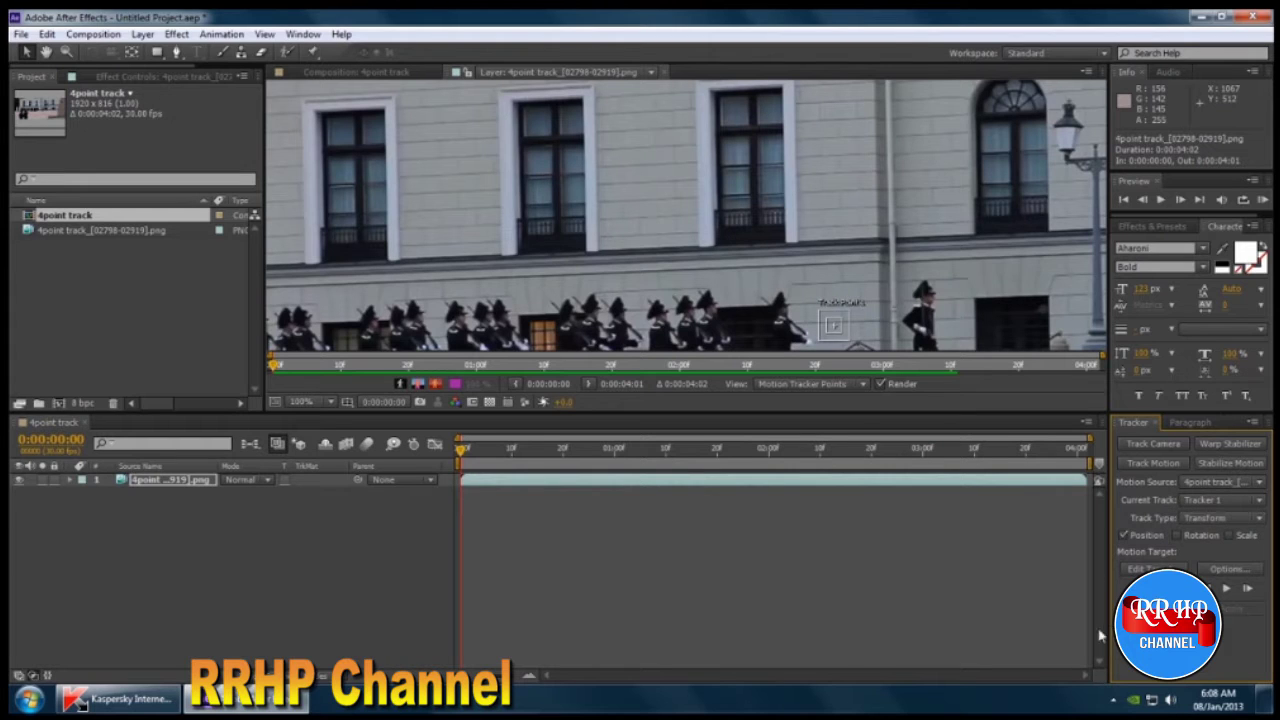
click(1212, 522)
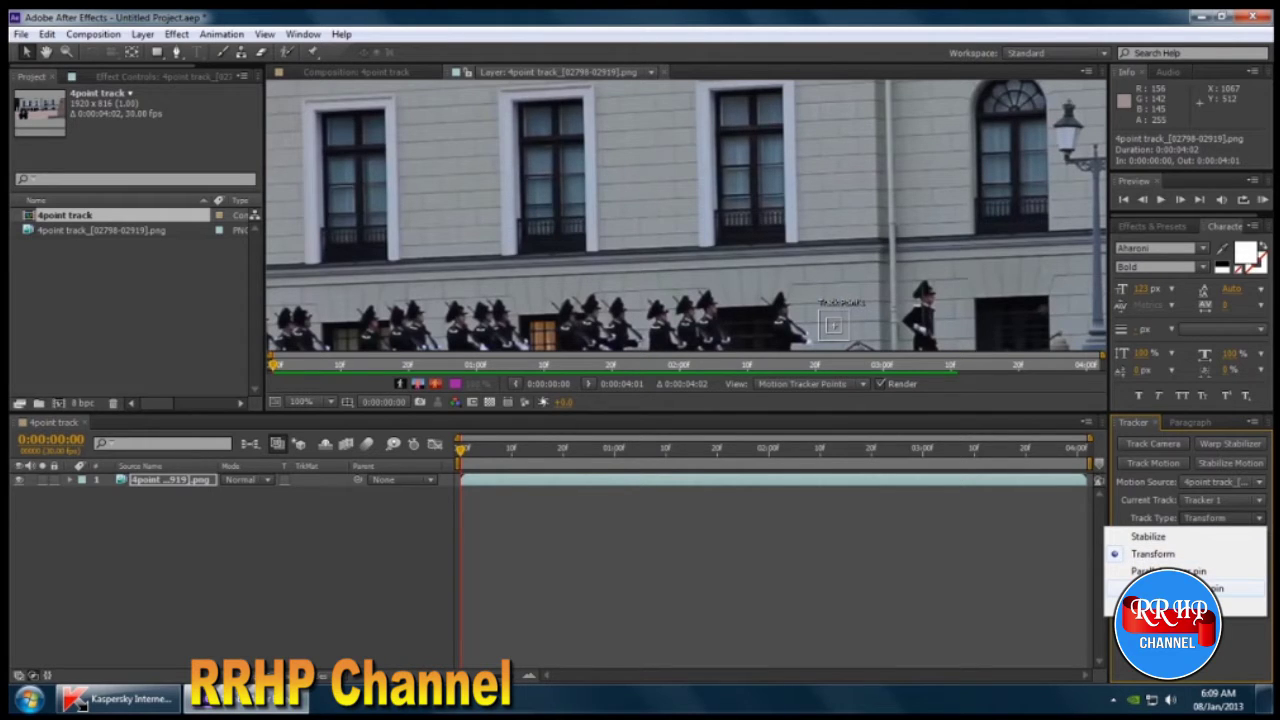
click(1168, 588)
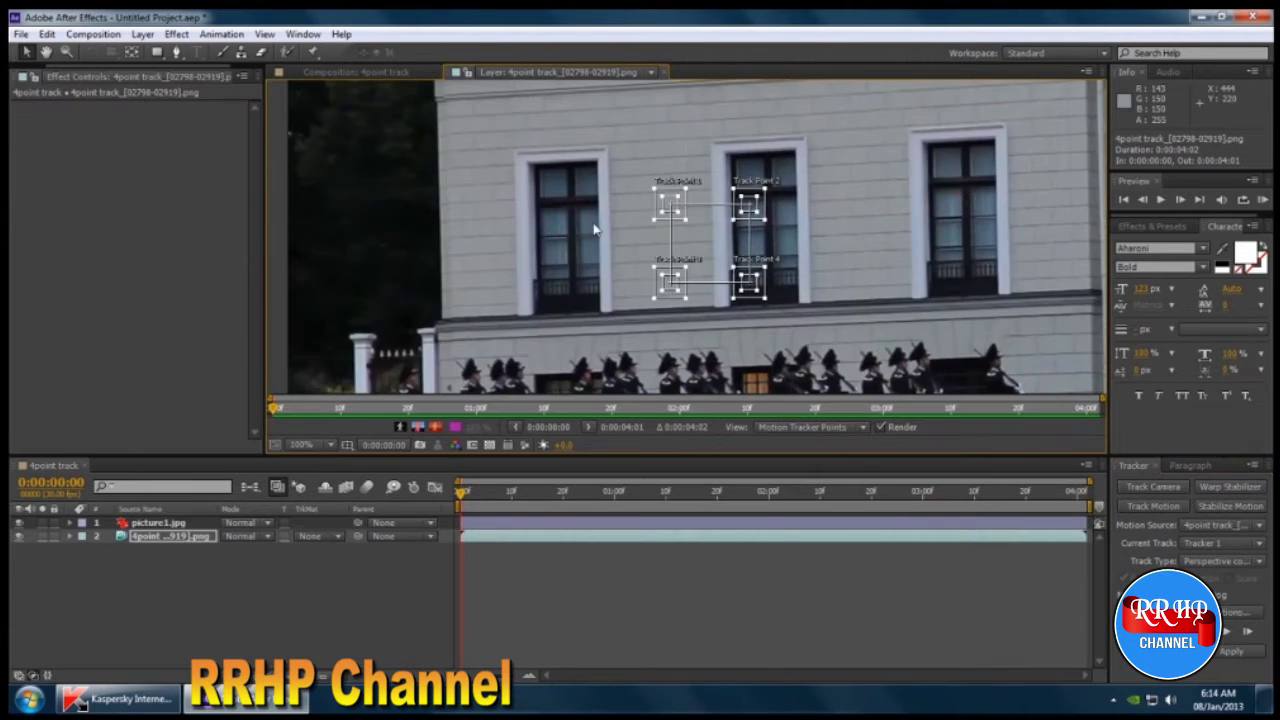
Step: Place Track Point 1 on the upper-left inner corner of the second window from the left, nudging it precisely onto the frame edge
scroll(594, 230, up, 1)
drag(534, 101, 512, 191)
scroll(512, 191, up, 3)
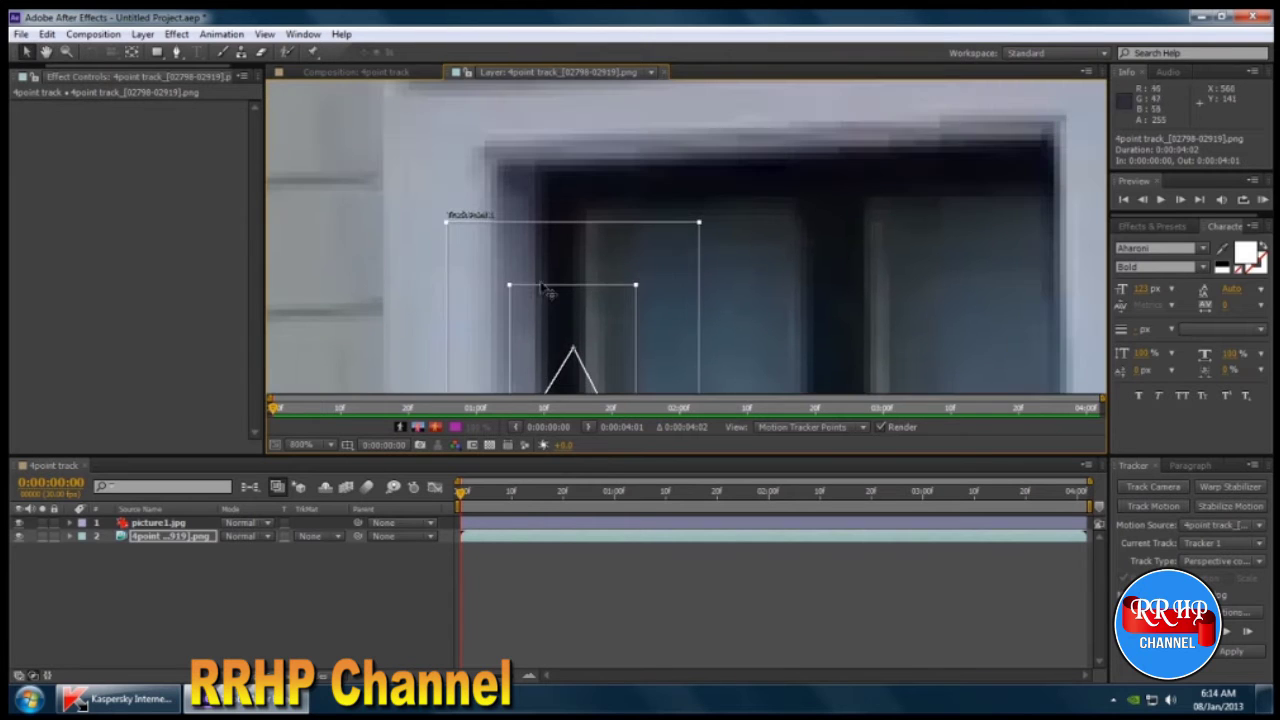
drag(541, 288, 522, 160)
scroll(526, 171, up, 1)
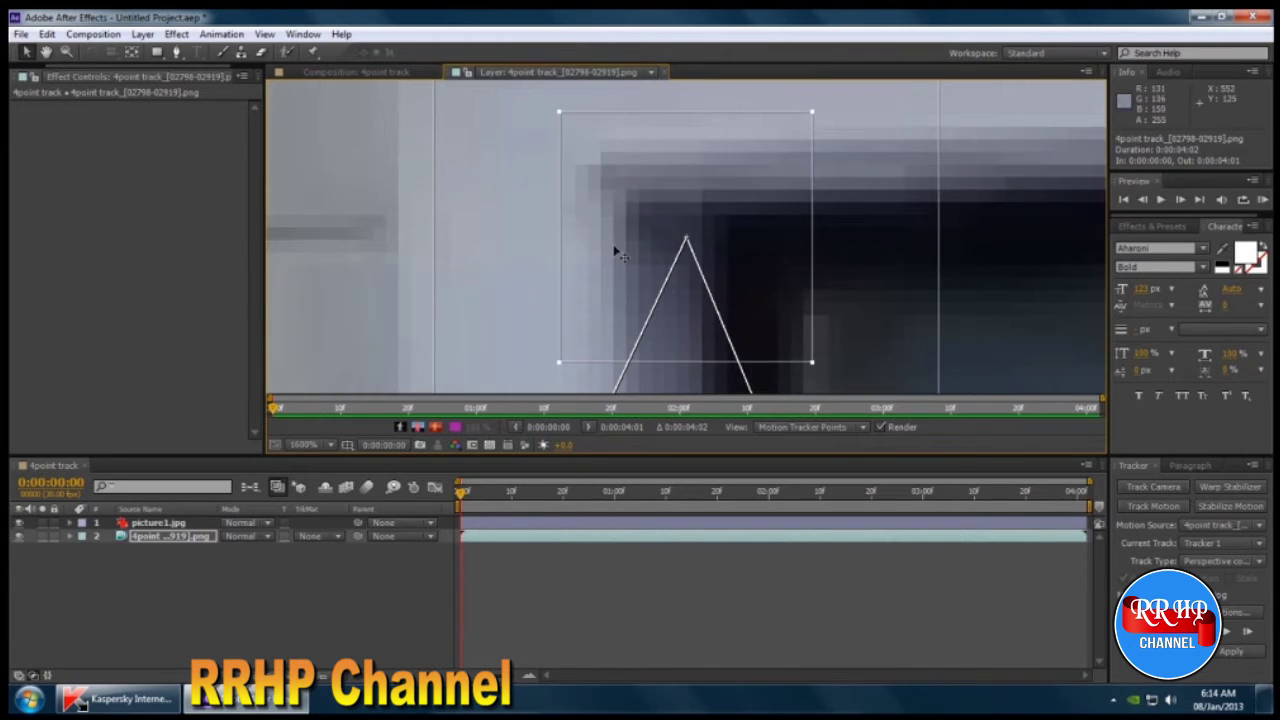
key(Left)
key(Left)
key(Left)
key(Up)
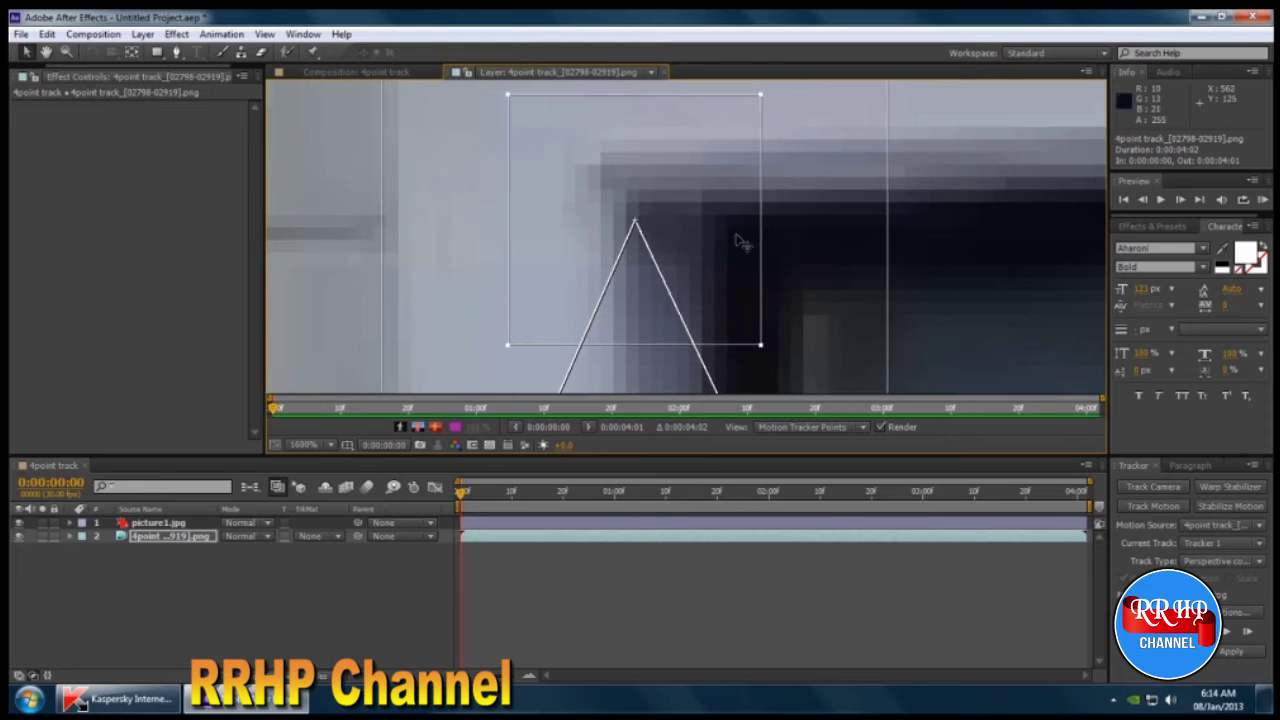
scroll(741, 241, down, 5)
scroll(726, 312, up, 4)
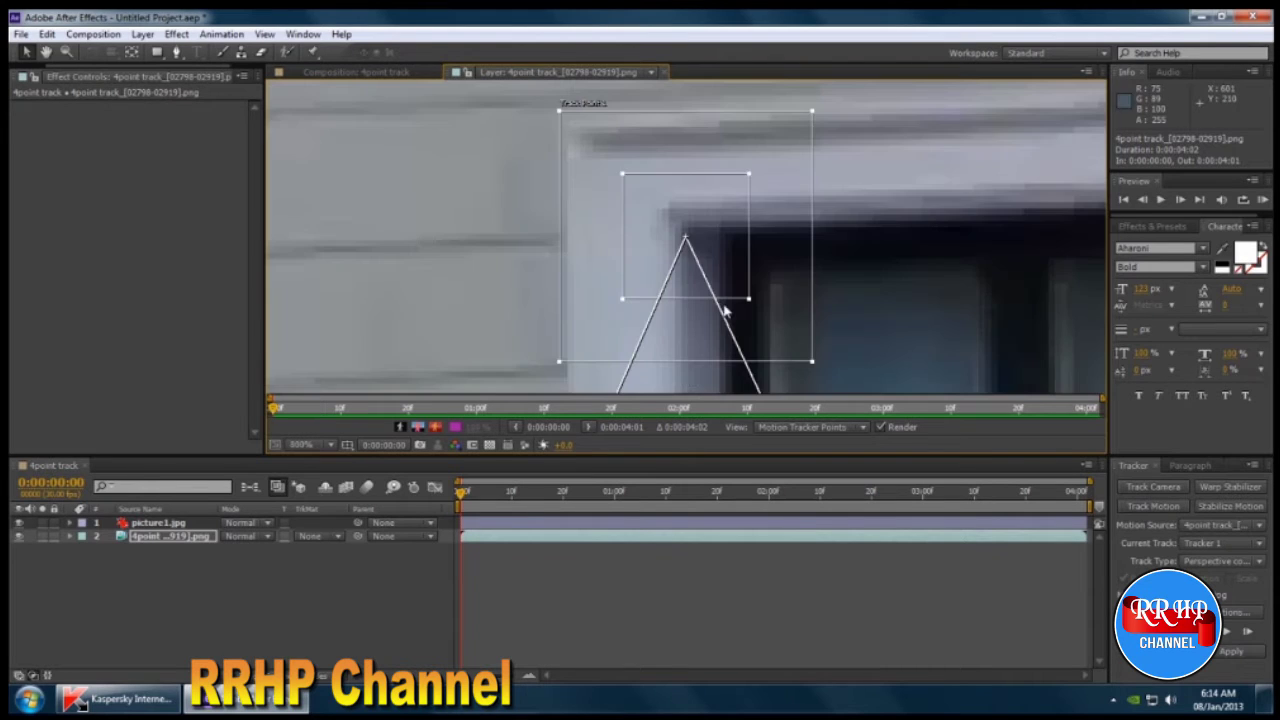
Step: Place Track Point 2 on the upper-right inner corner of the same window's frame
drag(1036, 374, 680, 237)
scroll(680, 237, down, 1)
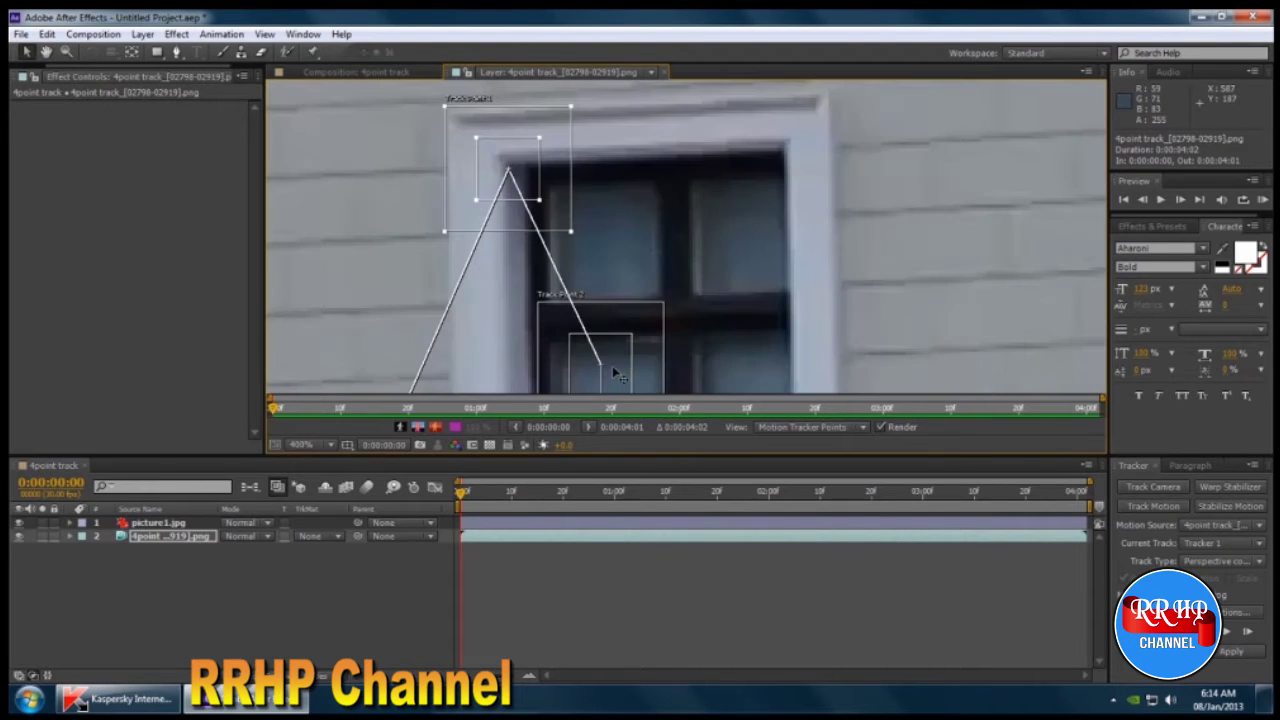
drag(614, 373, 820, 177)
scroll(820, 177, up, 4)
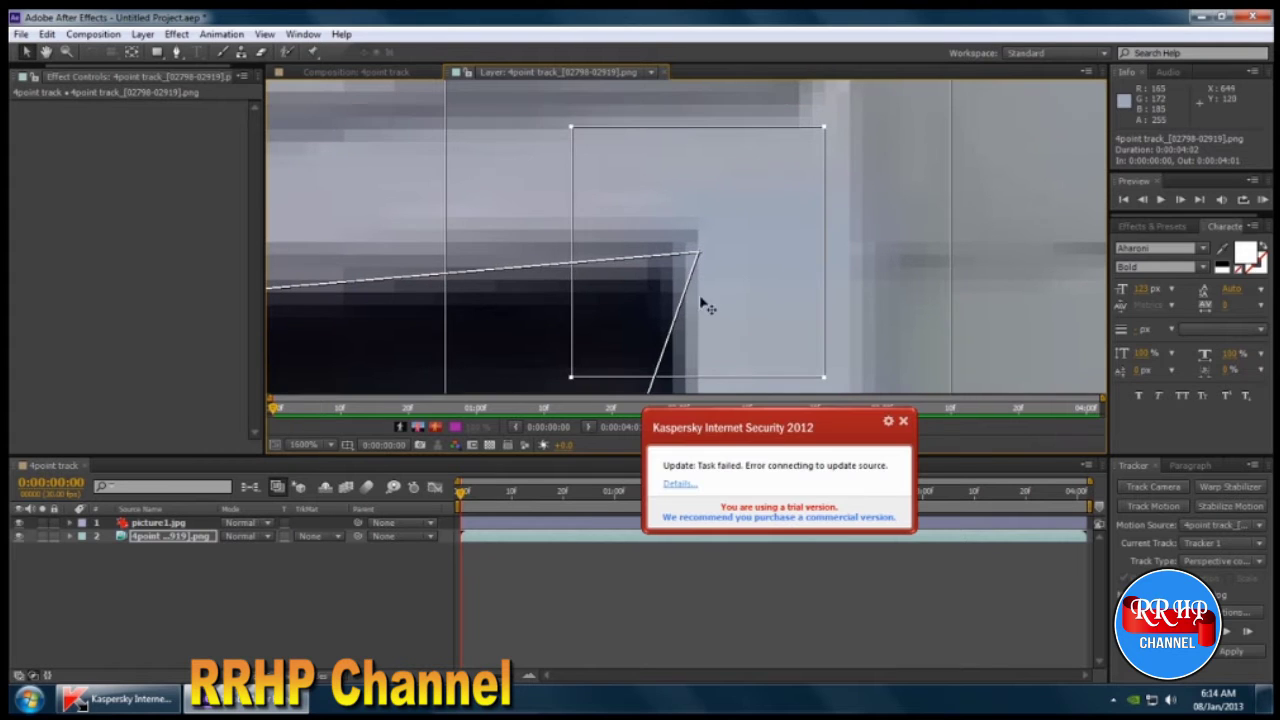
drag(686, 309, 653, 314)
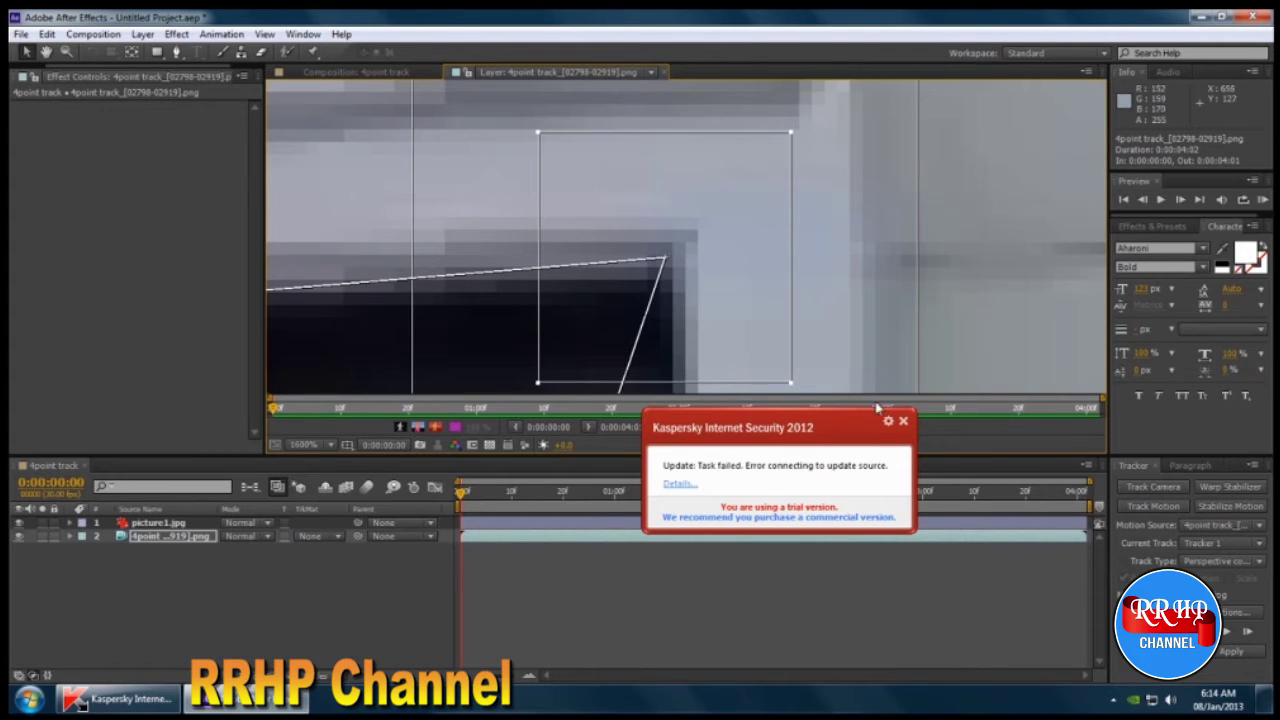
Step: Dismiss the Kaspersky notification and nudge Track Point 2 precisely onto the upper-right inner corner of the window frame
click(903, 421)
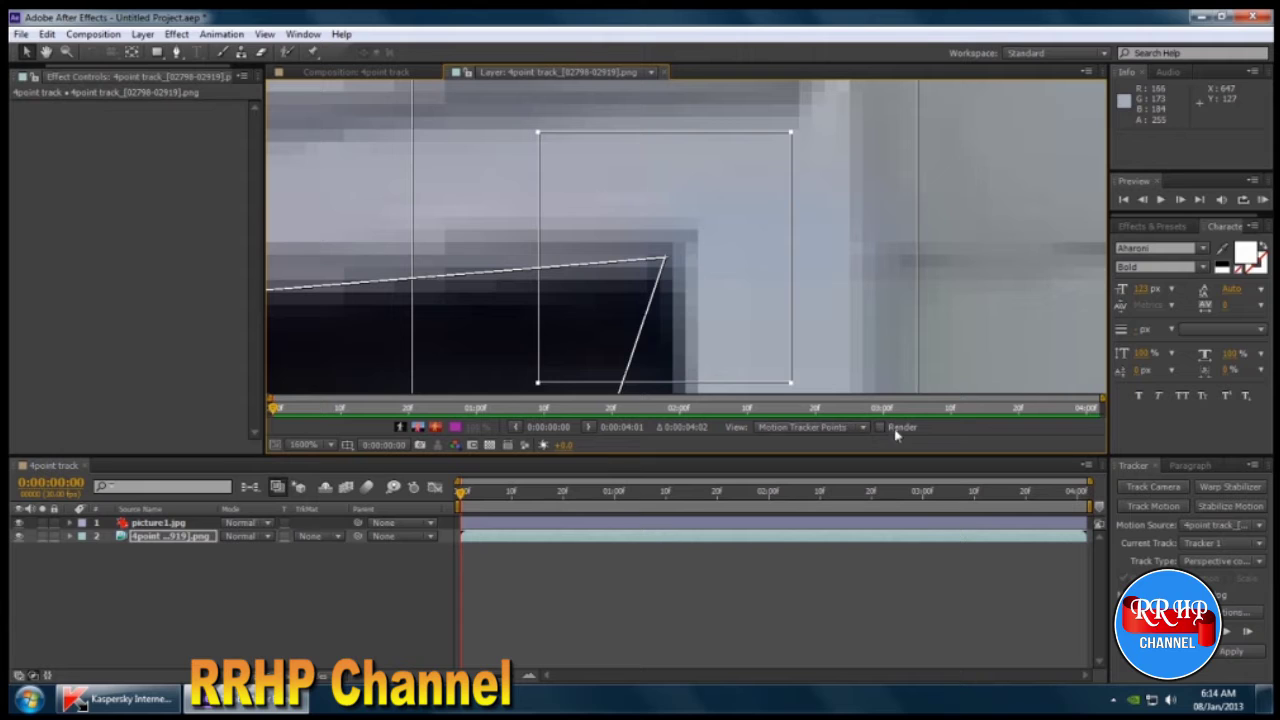
mouse_move(674, 277)
mouse_down()
mouse_move(665, 268)
mouse_move(676, 272)
mouse_up()
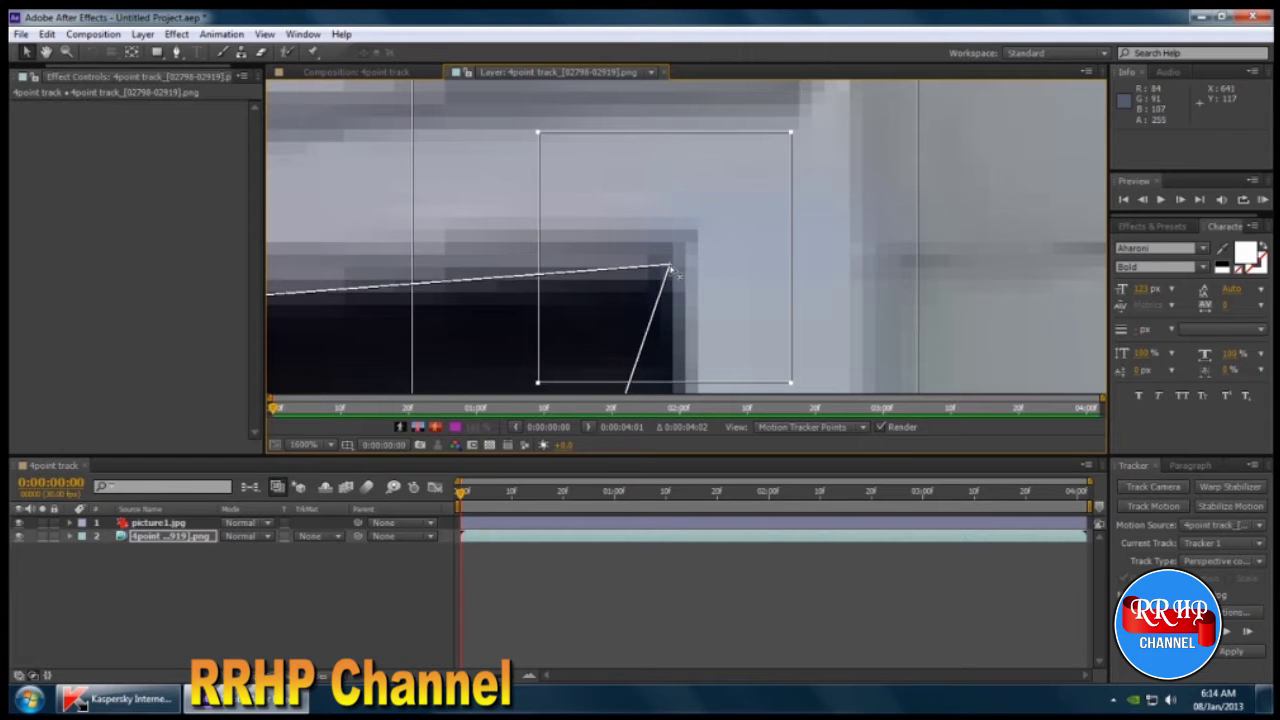
scroll(672, 298, down, 1)
scroll(670, 298, down, 1)
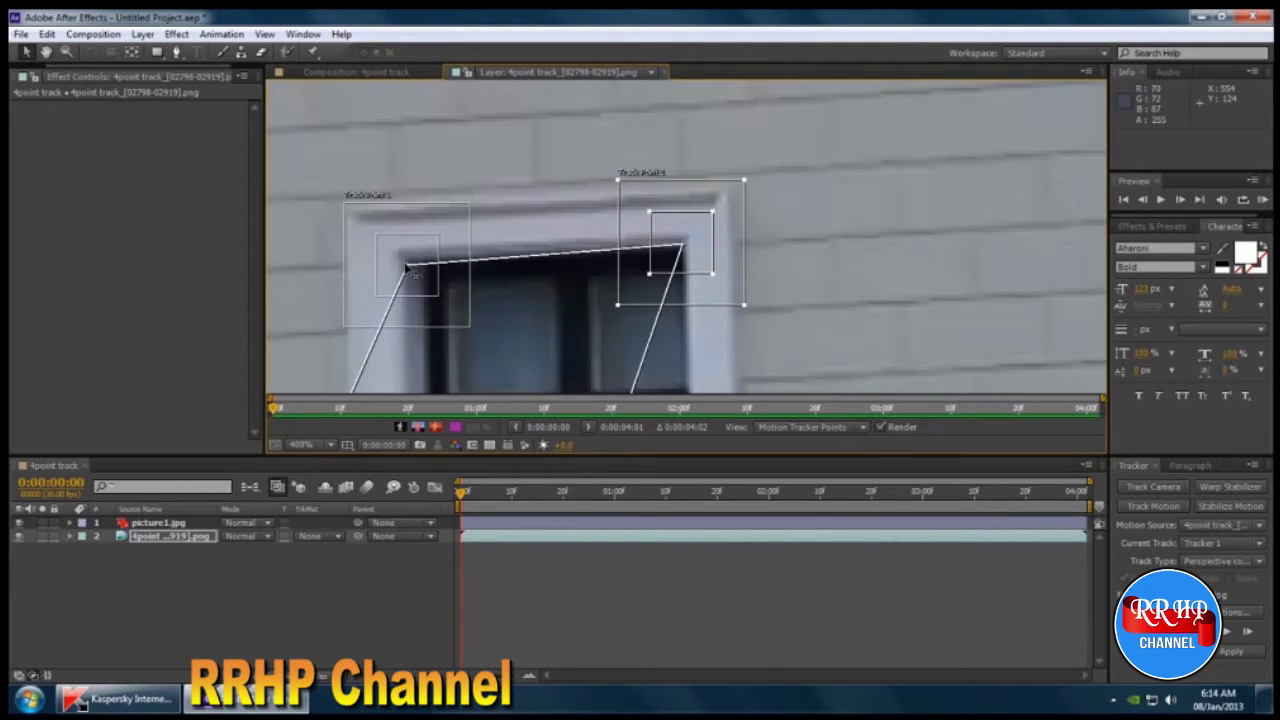
Step: Refine Track Point 1 so it sits precisely on the upper-left inner corner of the window frame
scroll(409, 272, up, 1)
scroll(400, 251, up, 1)
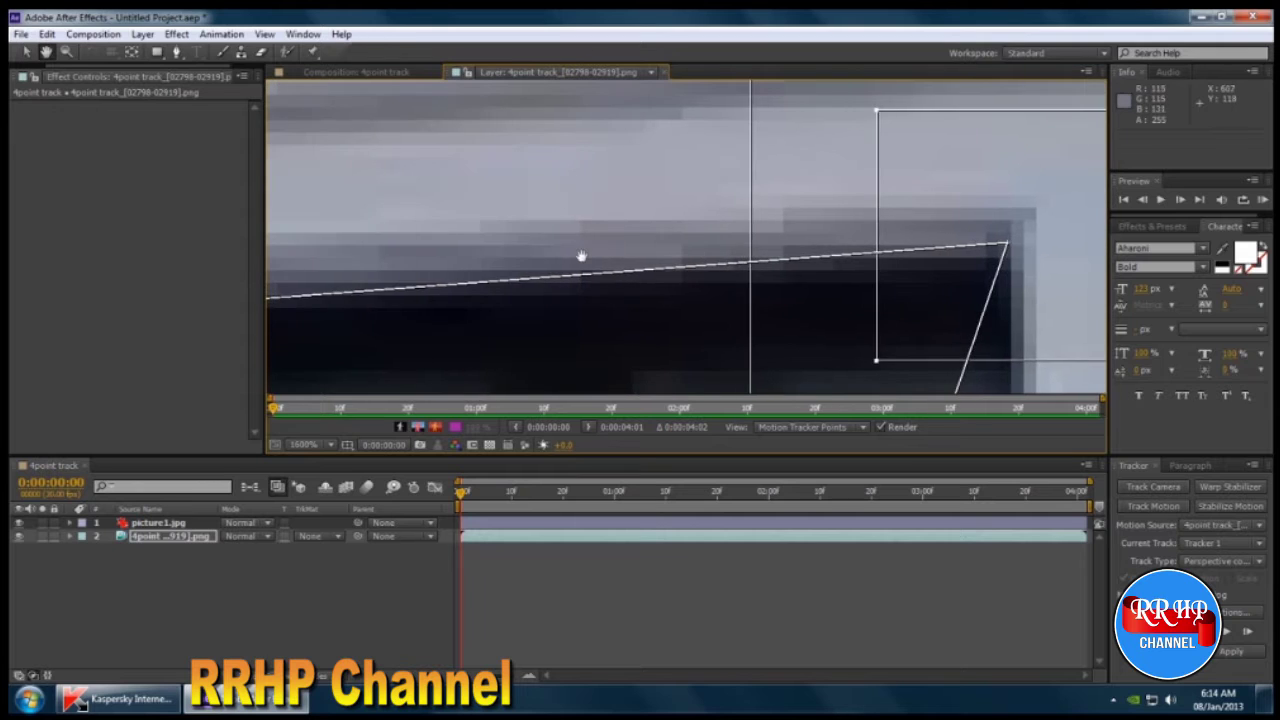
drag(487, 318, 975, 303)
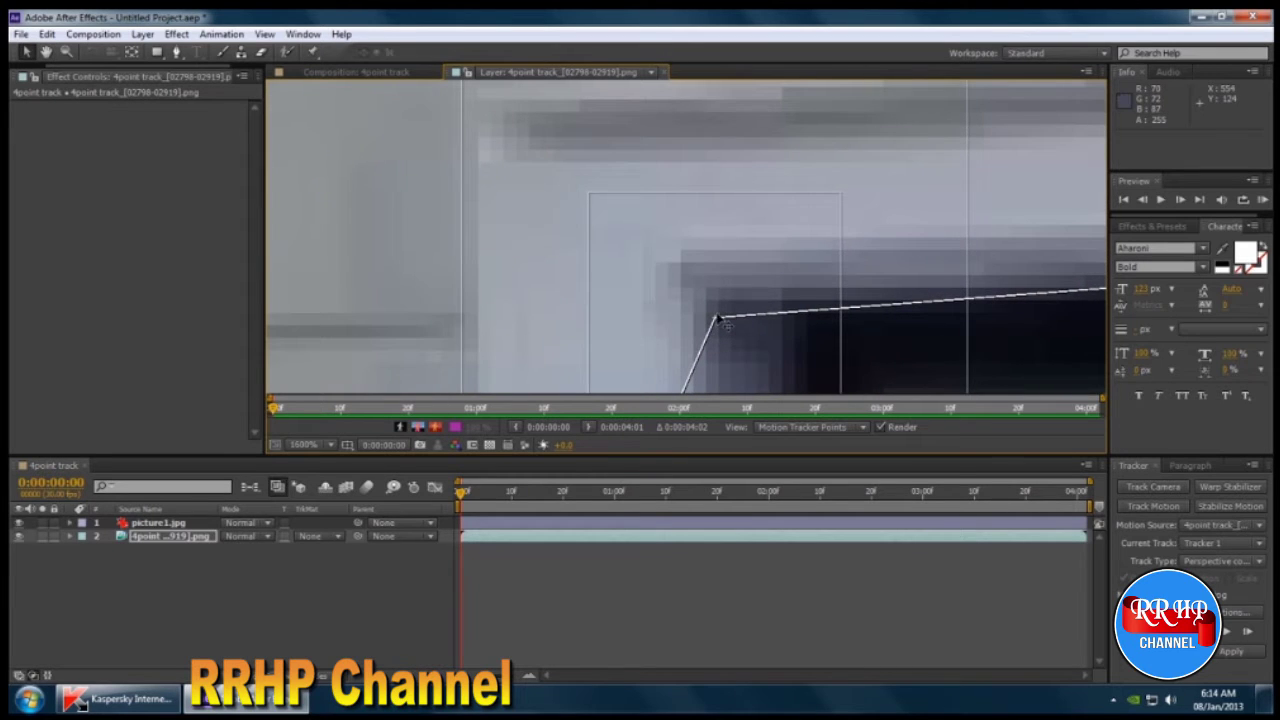
drag(714, 314, 669, 263)
scroll(690, 245, down, 3)
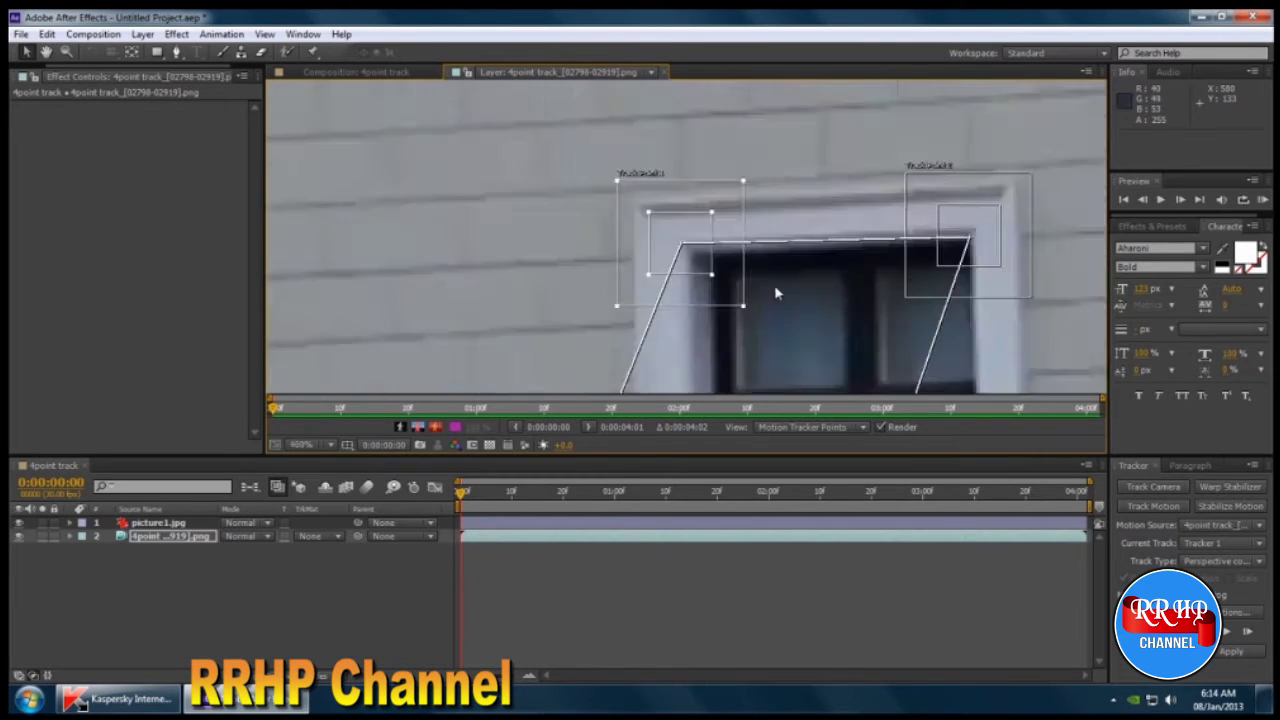
Step: Place Track Point 4 on the lower-right inner corner of the same window, where the frame meets the sill
drag(760, 306, 707, 75)
scroll(737, 223, up, 1)
drag(595, 190, 729, 214)
scroll(777, 274, up, 1)
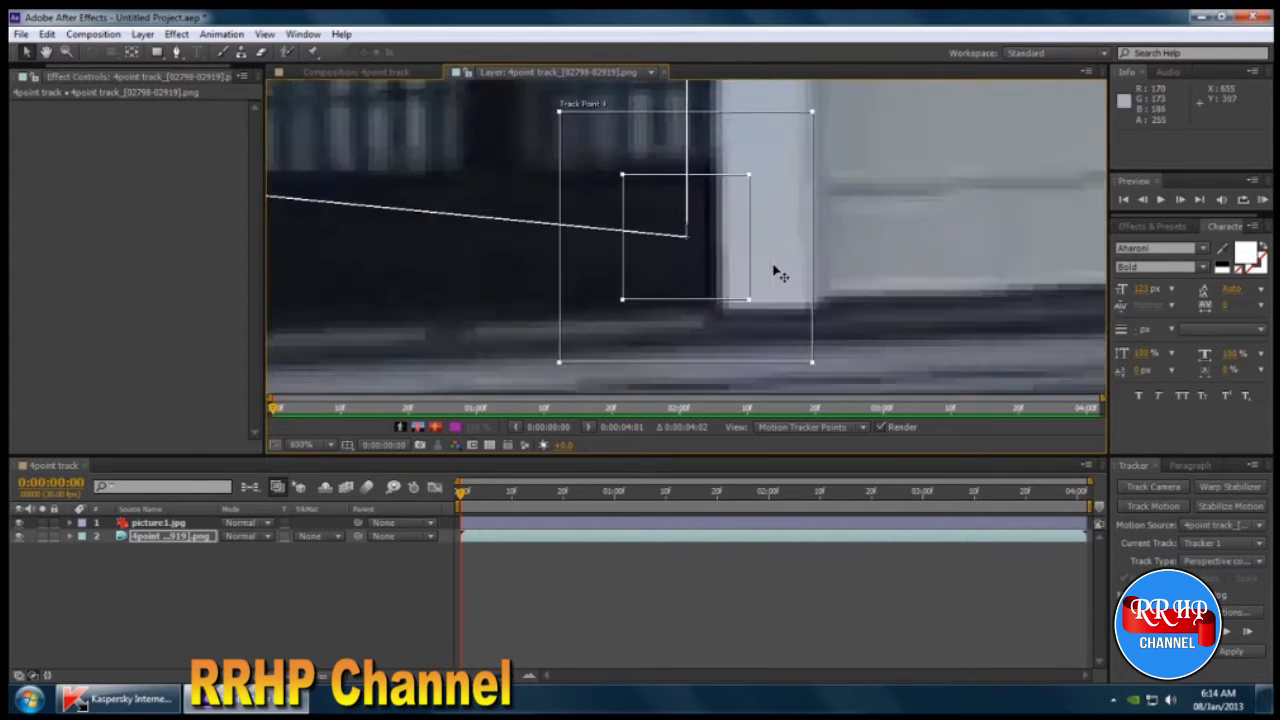
scroll(780, 304, up, 1)
drag(780, 304, 814, 266)
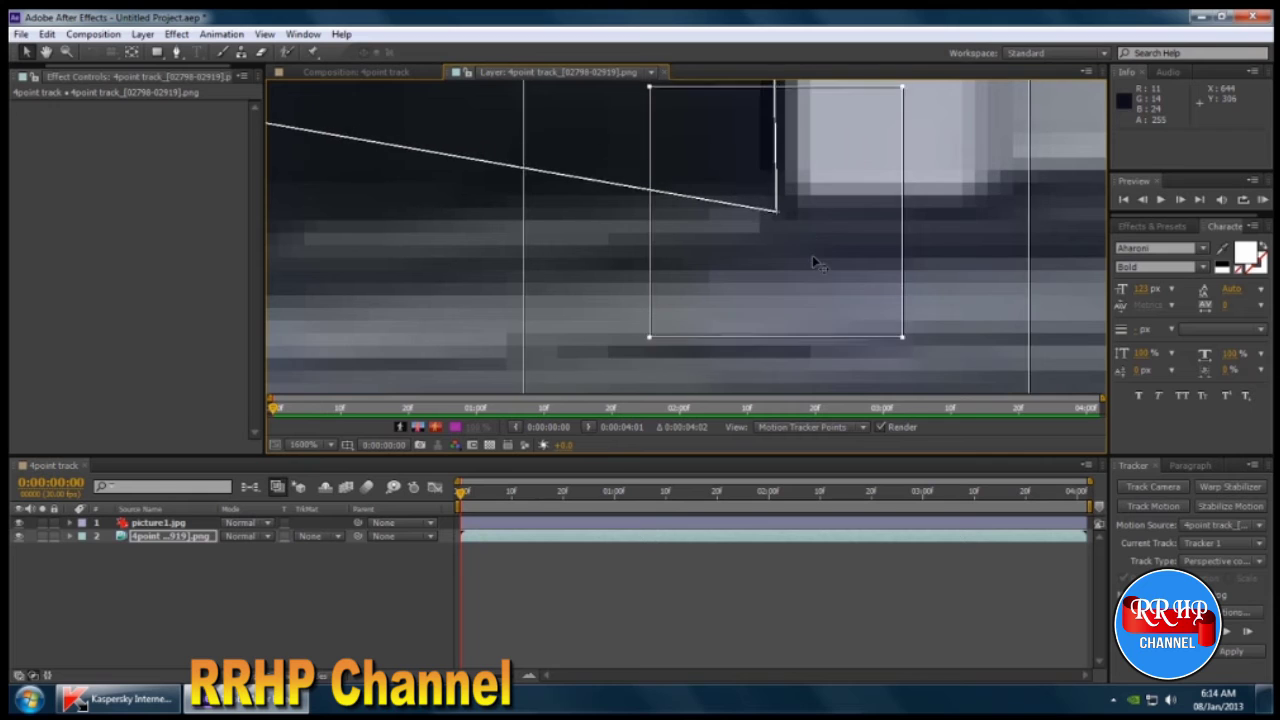
Step: Place Track Point 3 on the lower-left inner corner of the same window
scroll(816, 260, down, 1)
drag(523, 171, 738, 288)
drag(654, 259, 808, 352)
key(comma)
key(comma)
key(comma)
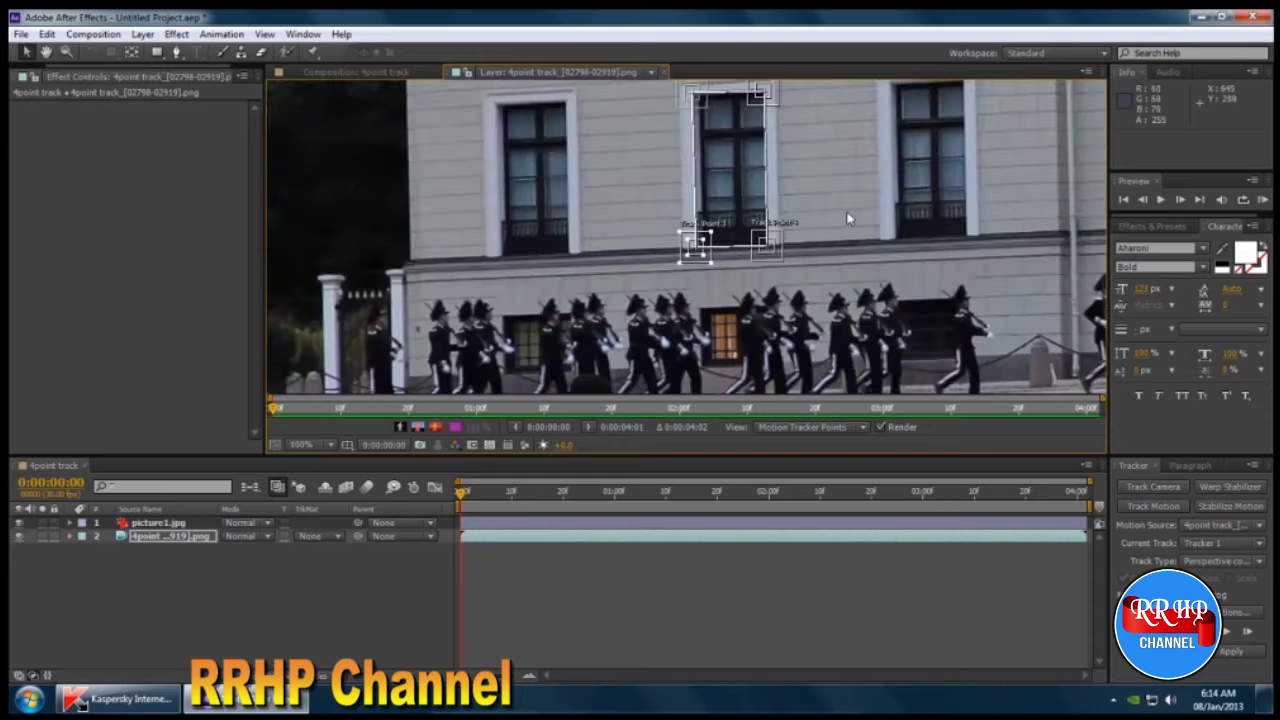
Step: Analyze the four track points forward through the clip and apply the tracked perspective corner pin to picture1.jpg
drag(846, 214, 716, 220)
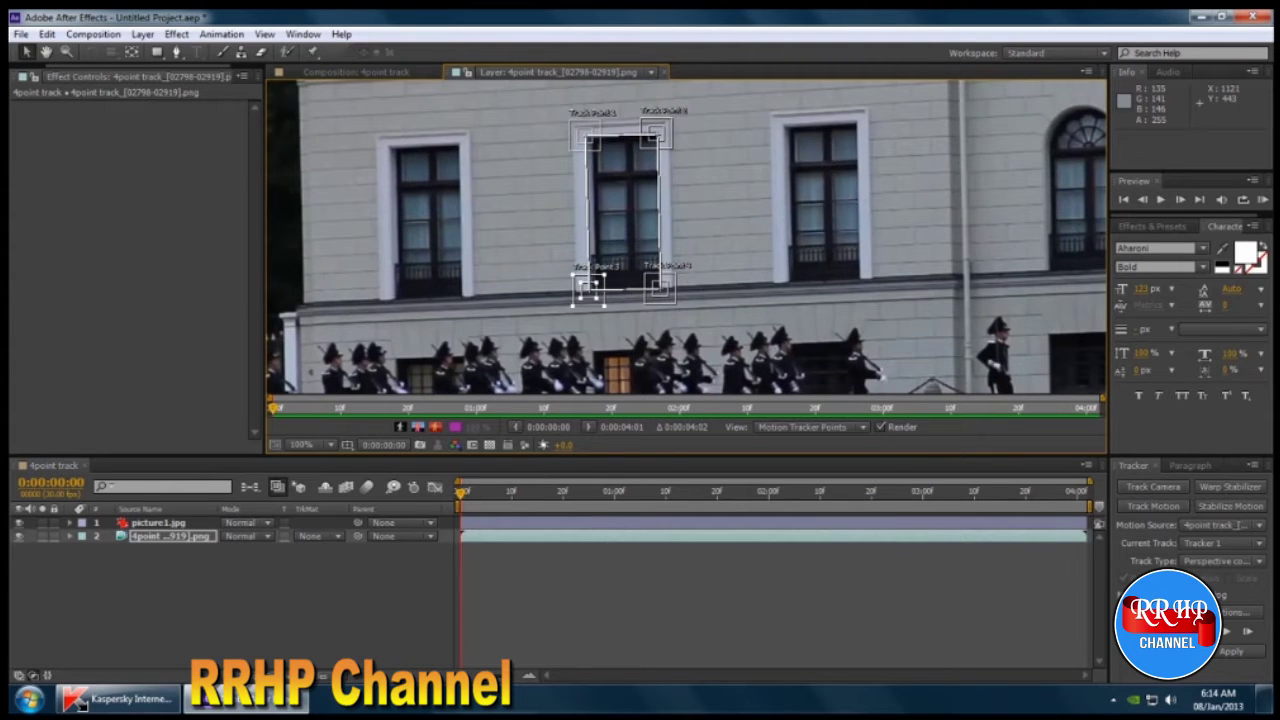
click(1229, 636)
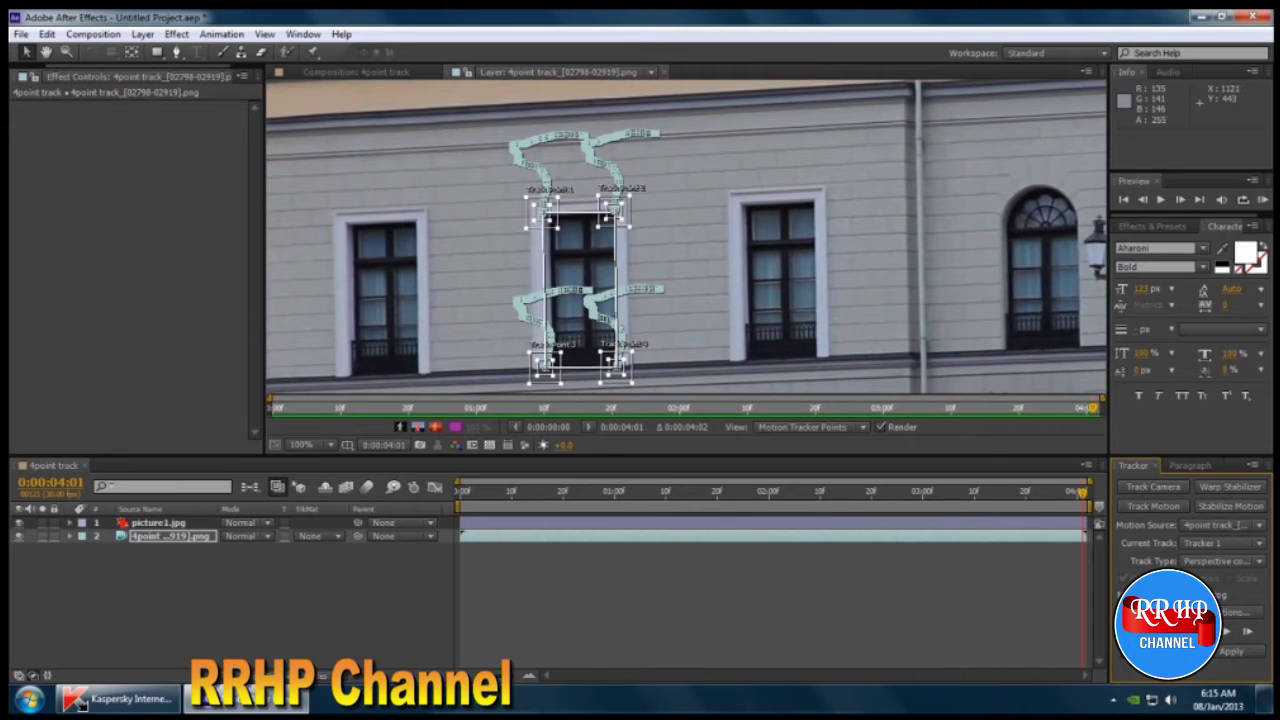
click(1230, 651)
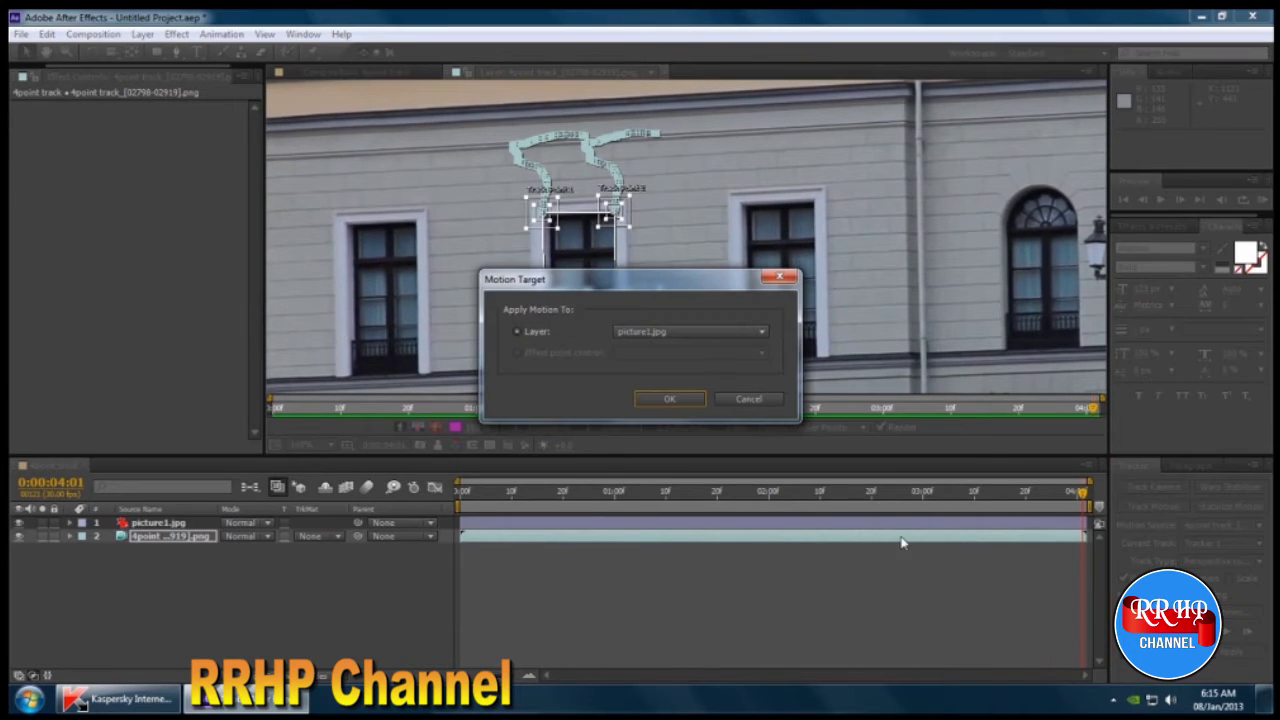
click(697, 404)
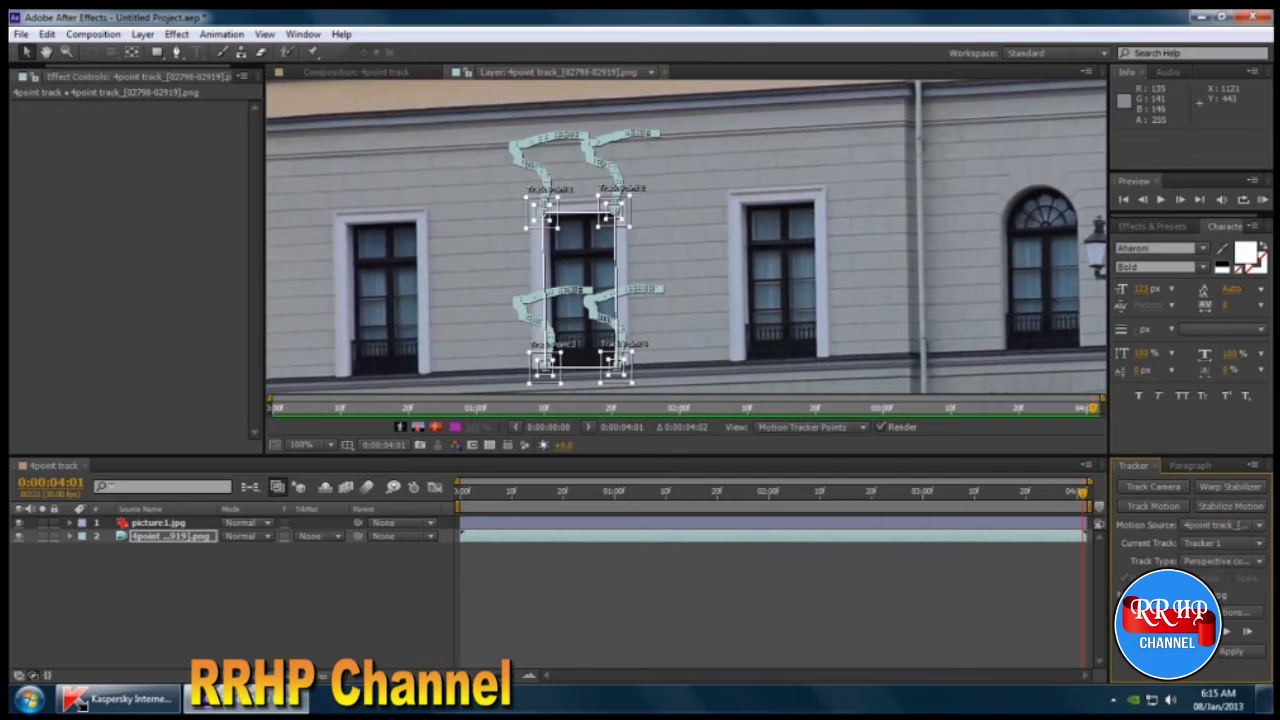
click(1230, 651)
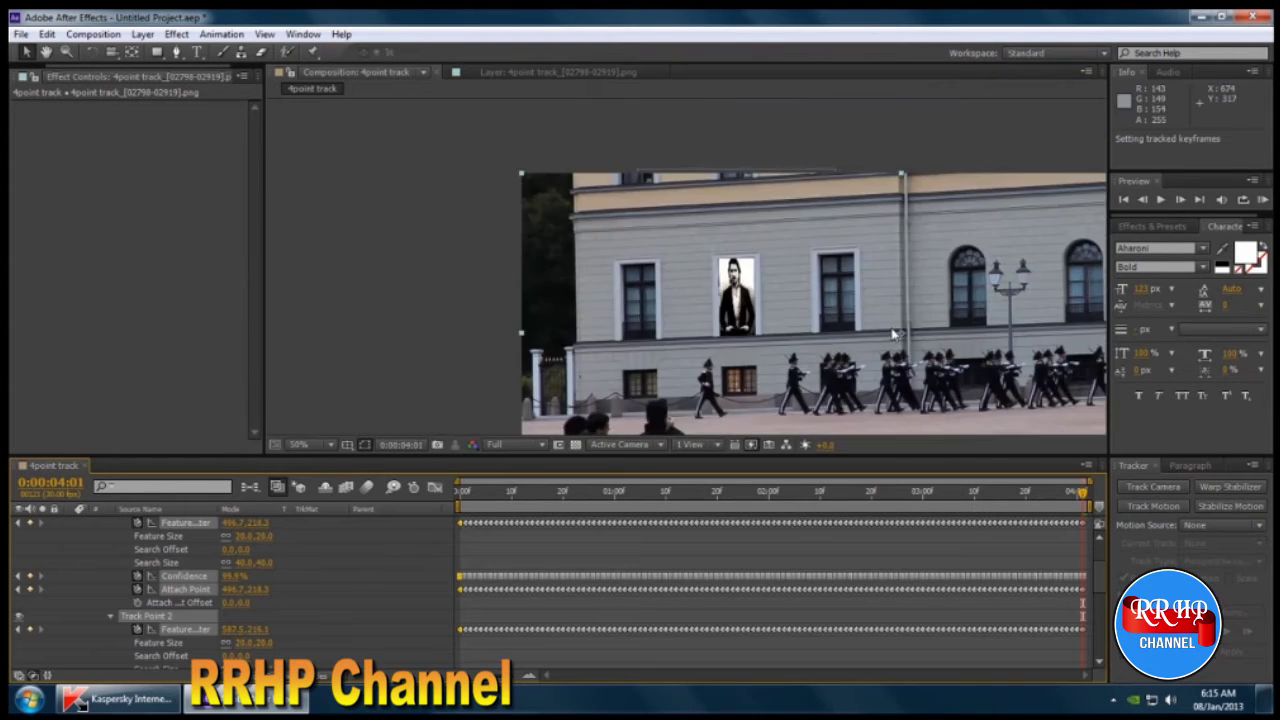
Step: Check the pinned picture in the composition view and collapse the tracker properties of the 4point track layer
drag(860, 262, 670, 258)
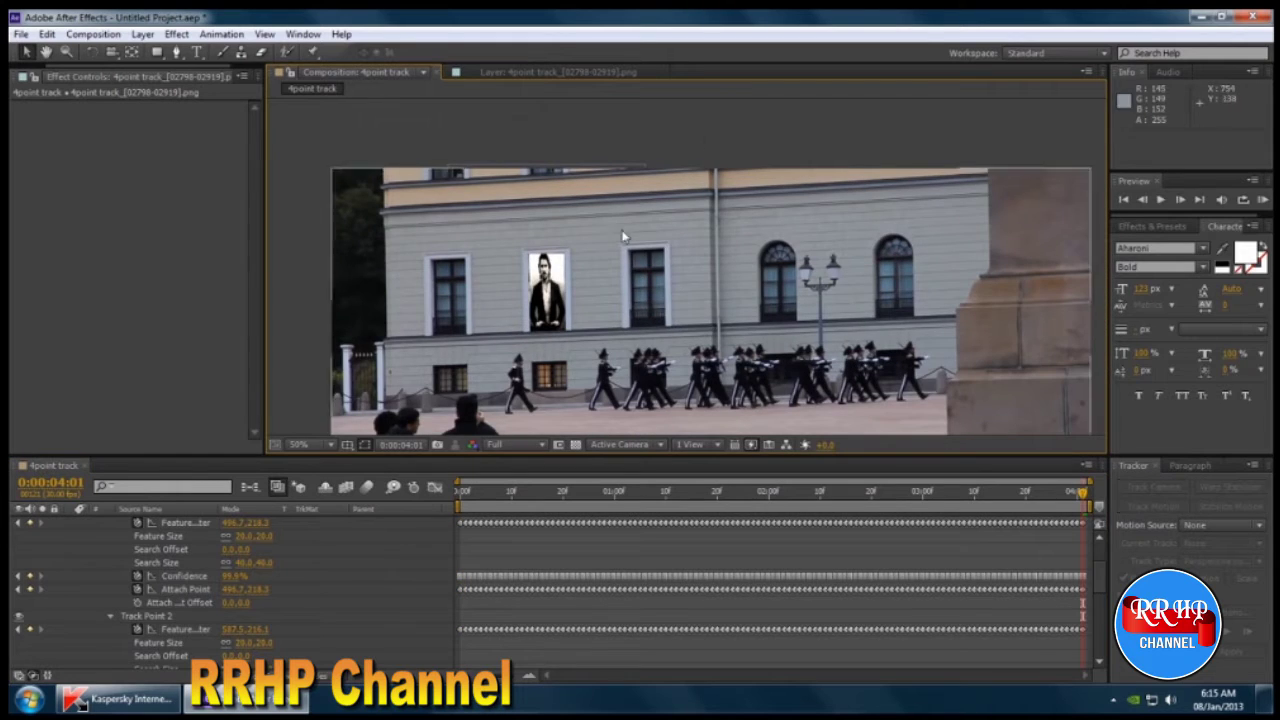
scroll(565, 320, up, 1)
drag(500, 288, 609, 276)
scroll(702, 278, down, 1)
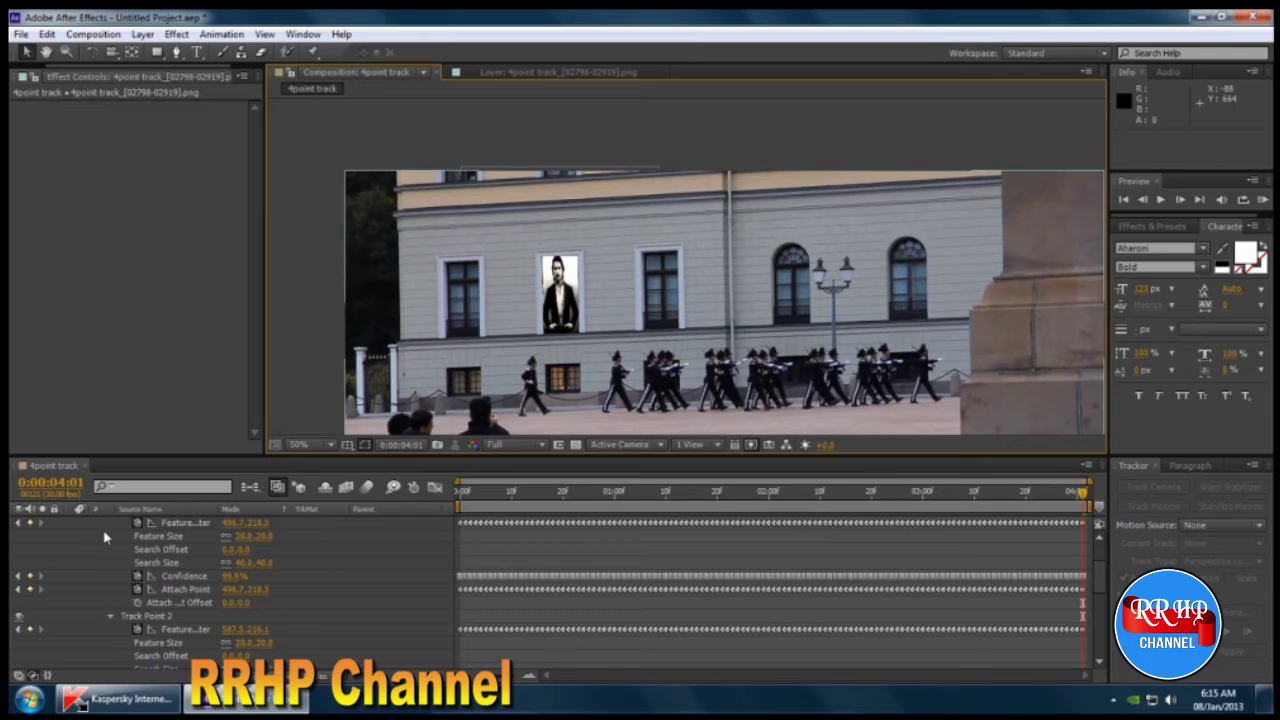
scroll(397, 605, up, 3)
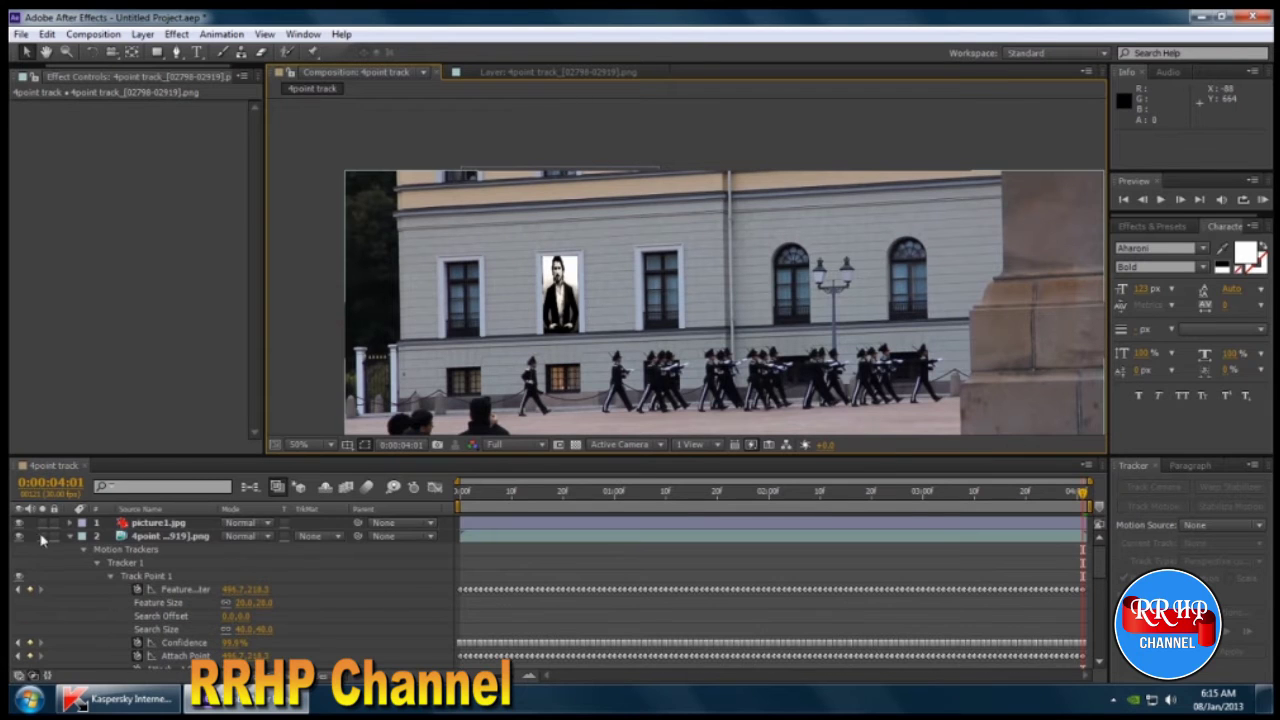
click(70, 536)
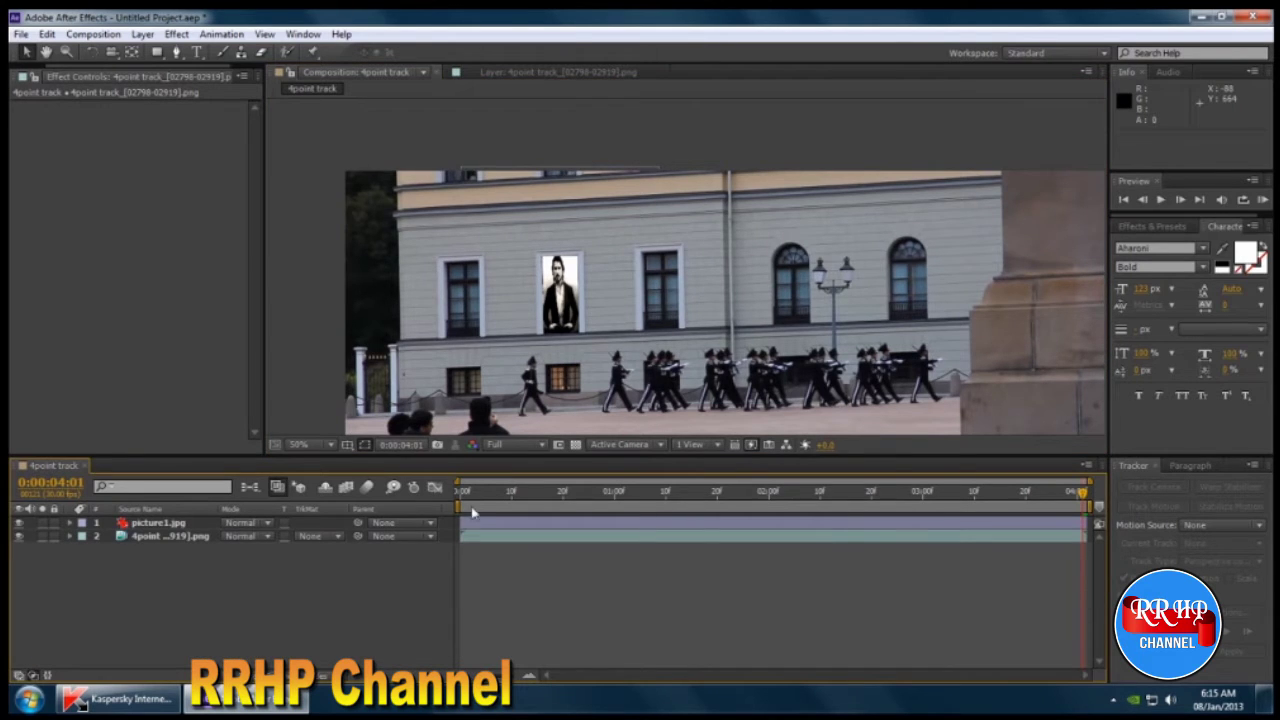
Step: Preview the composition from its first frame and examine closely how well picture1.jpg stays pinned inside the window
click(470, 496)
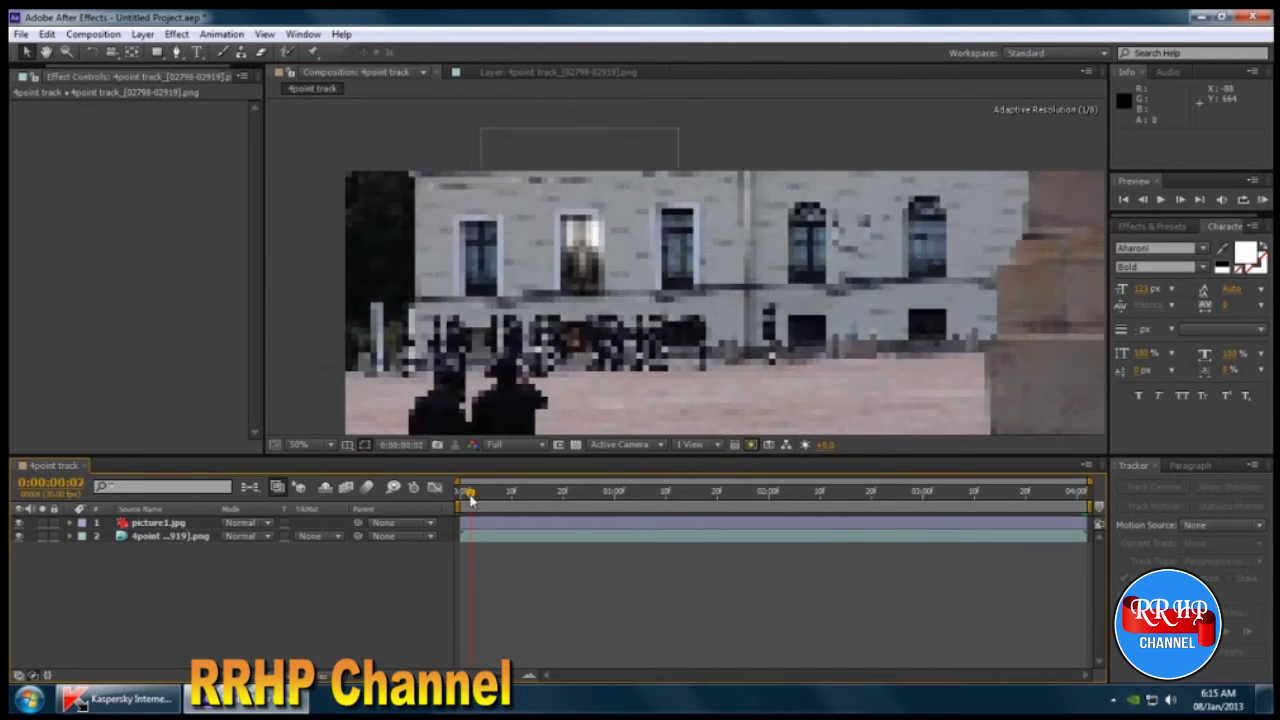
drag(470, 496, 432, 500)
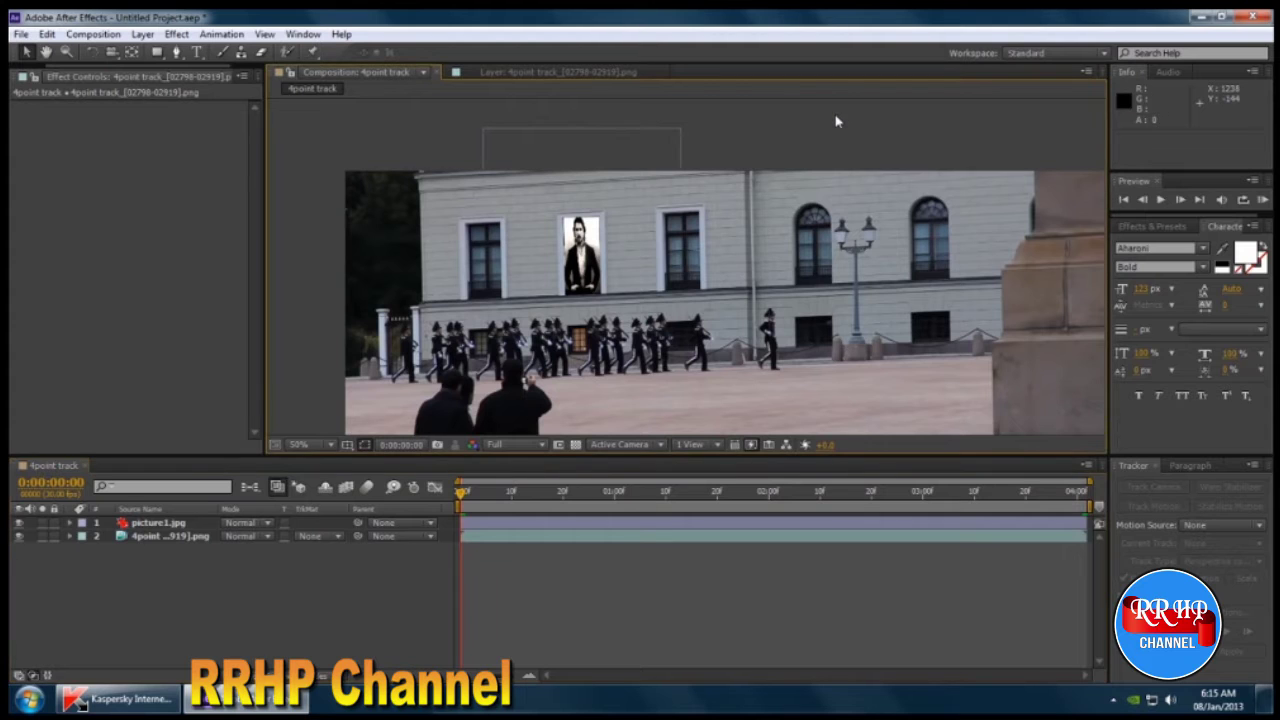
key(KP_0)
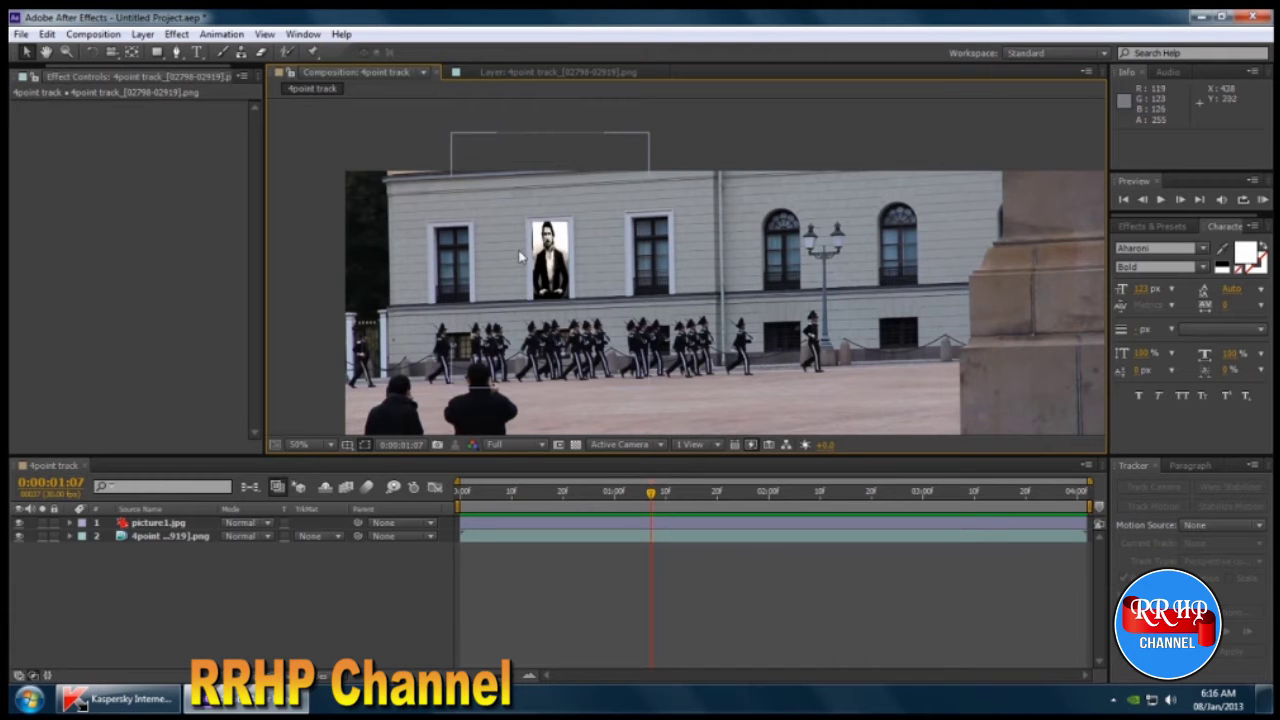
scroll(519, 257, up, 2)
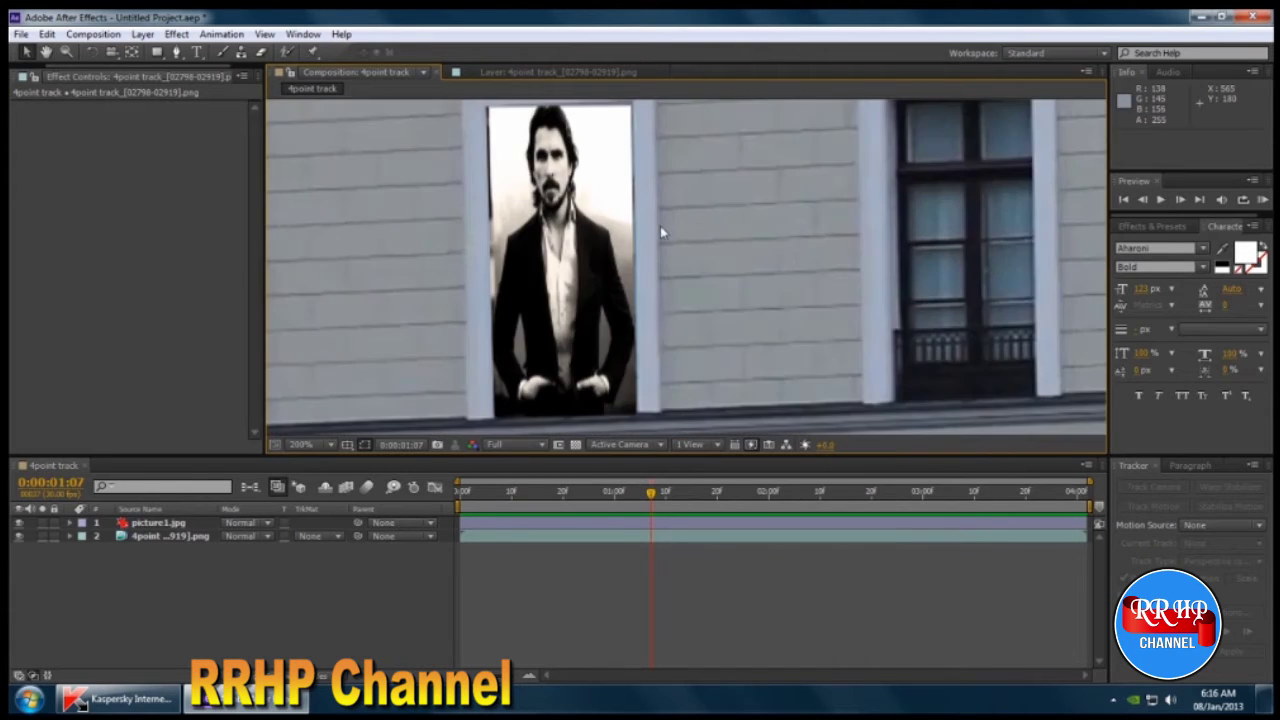
key(v)
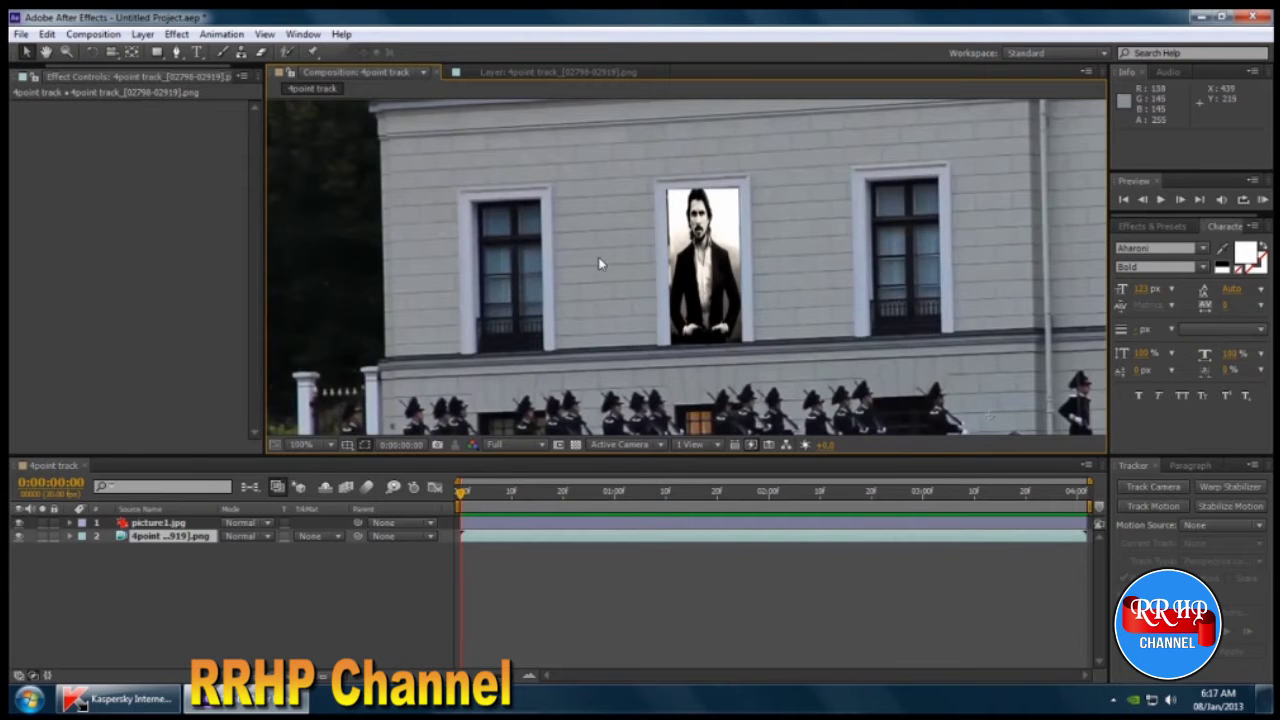
scroll(605, 261, down, 2)
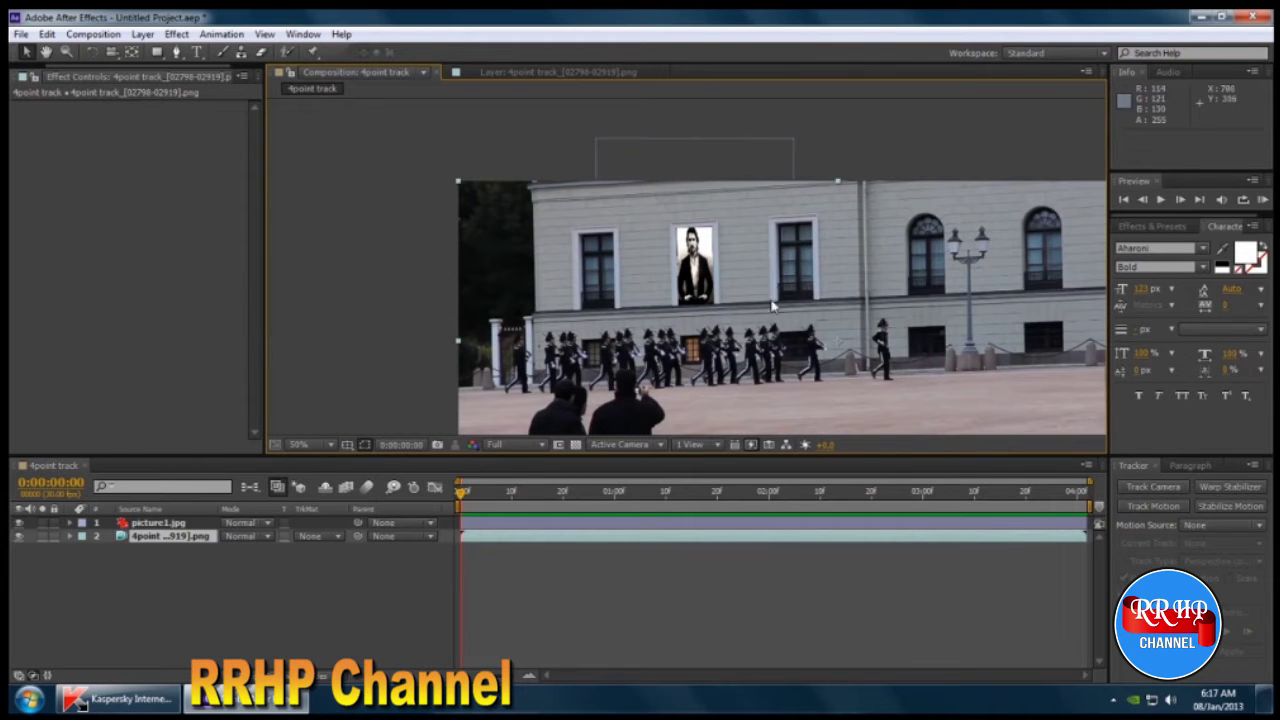
drag(818, 290, 655, 220)
key(KP_0)
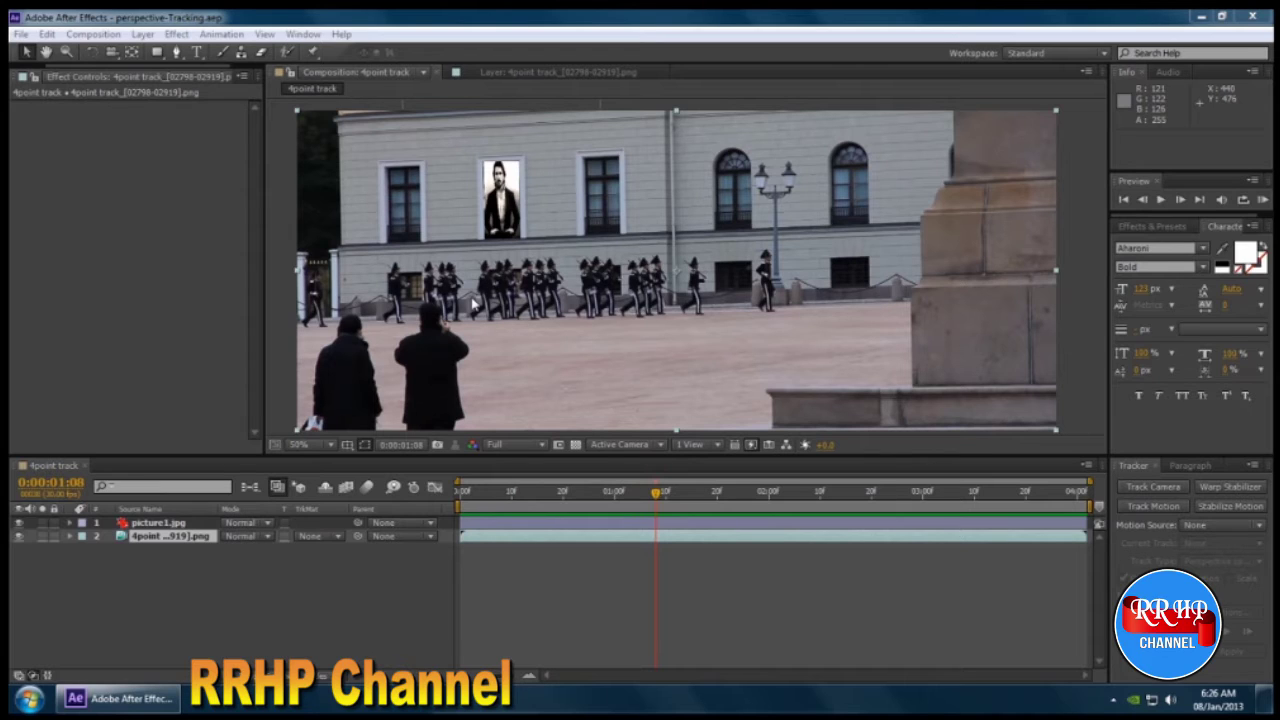
Step: Create a new composition from the 4point track composition in the project
click(38, 76)
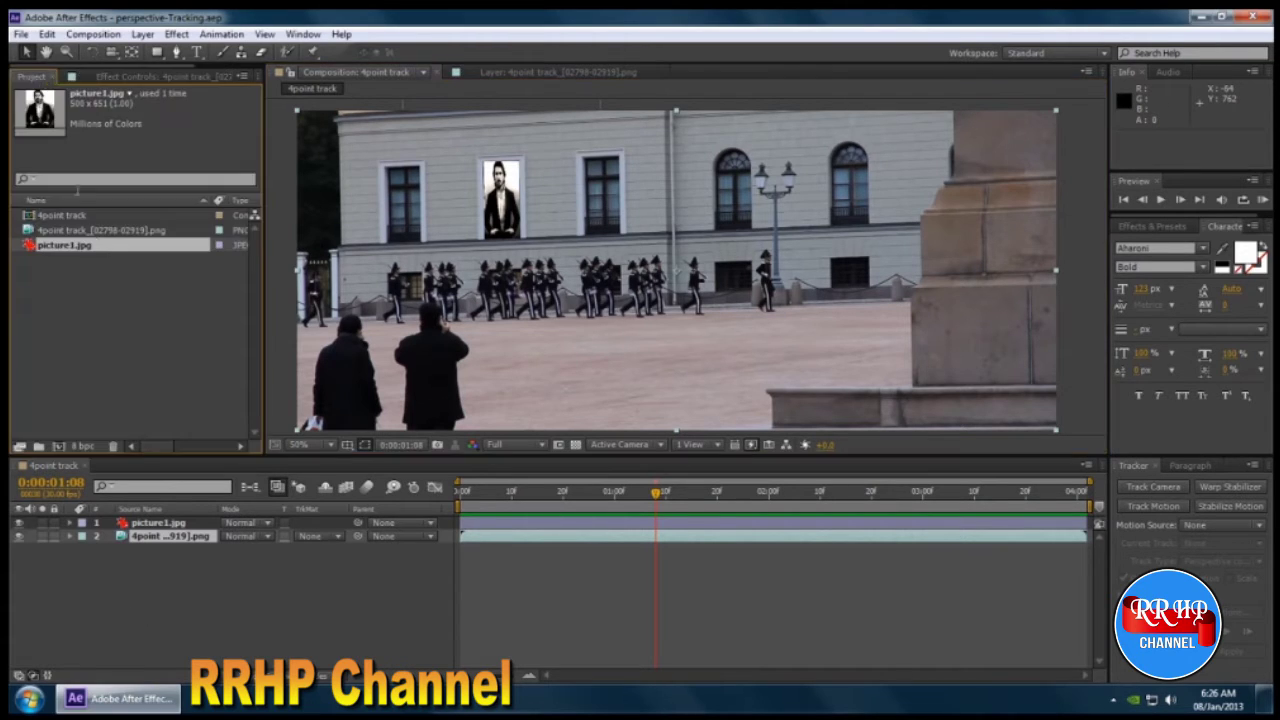
click(62, 293)
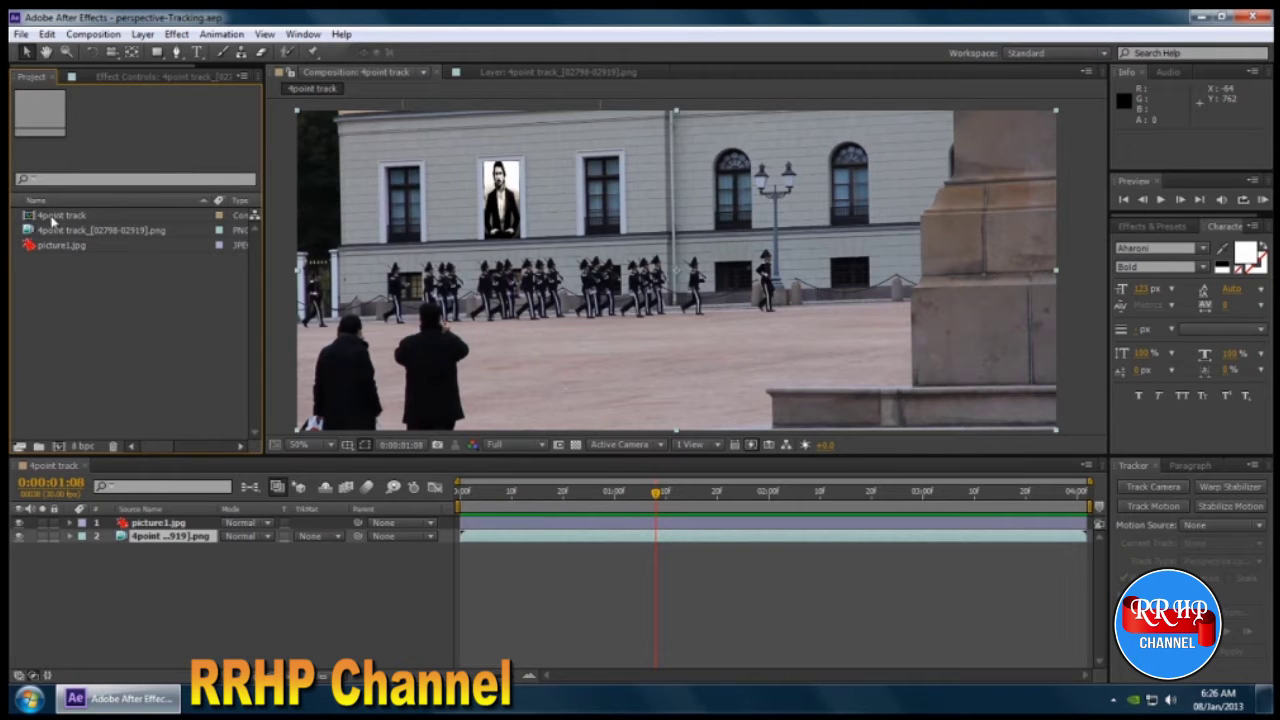
click(55, 218)
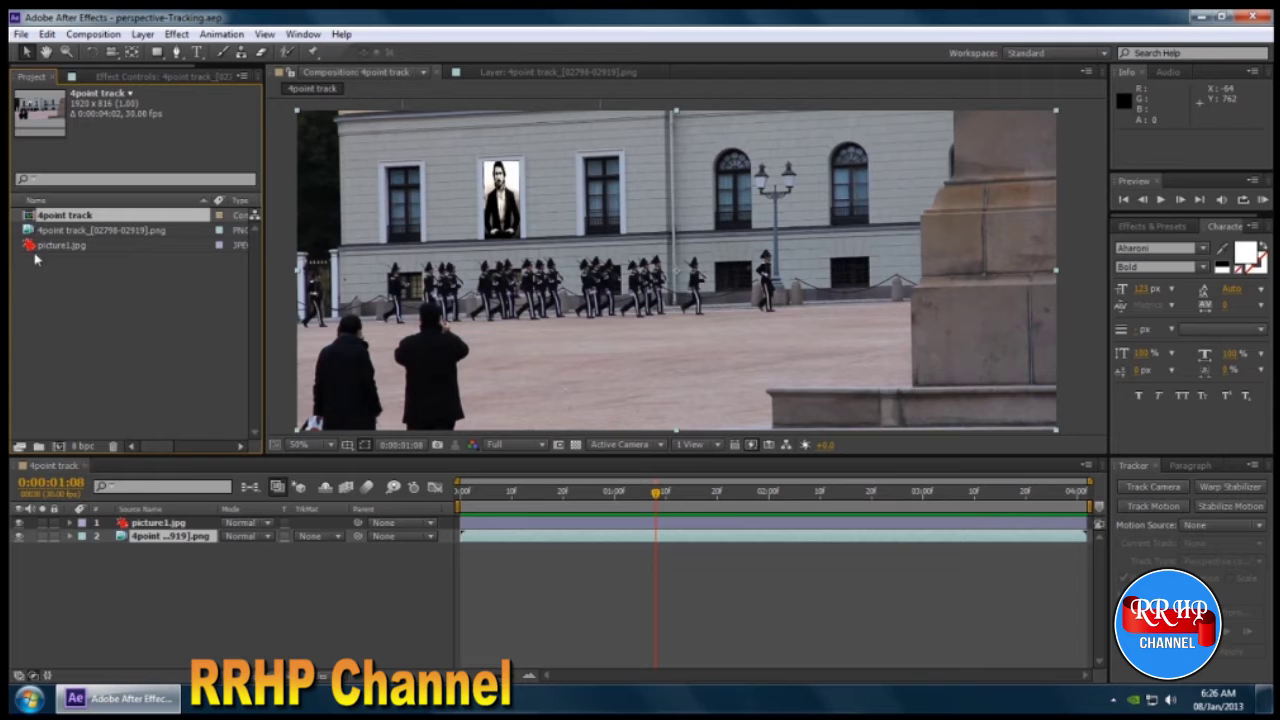
drag(33, 219, 57, 446)
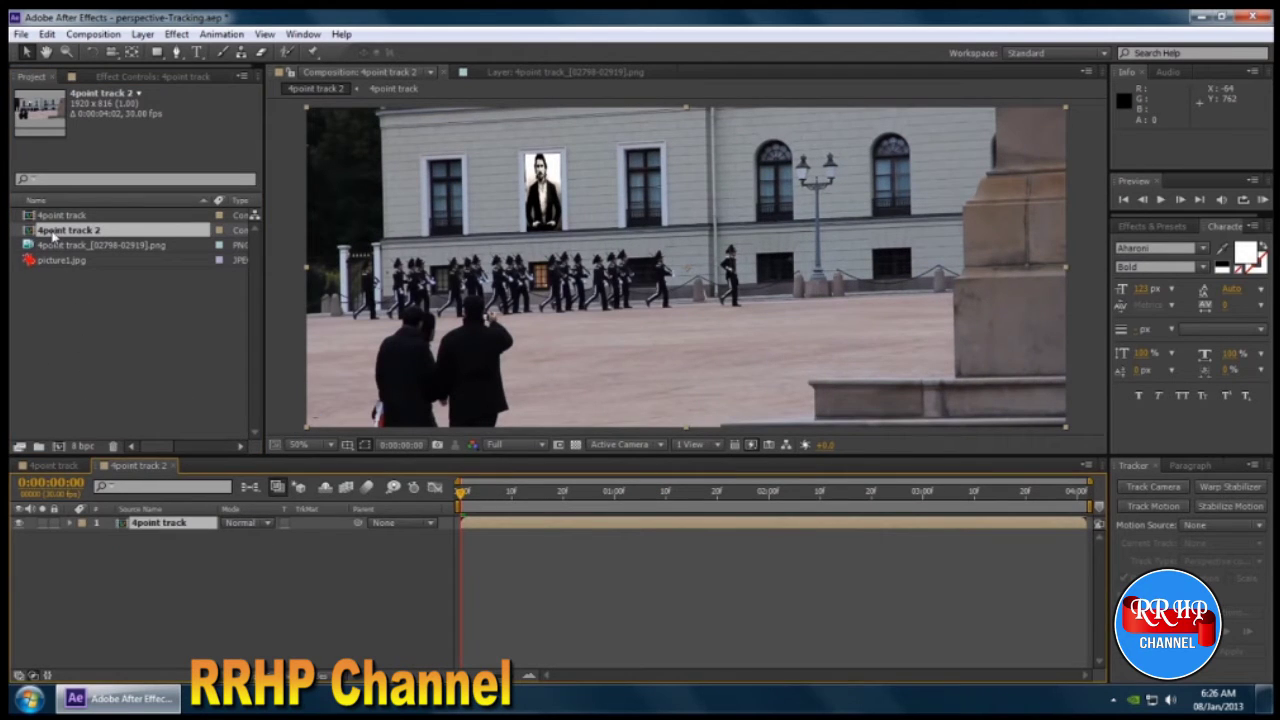
Step: Rename the new composition 4point track 2 as STABILIZE
click(58, 246)
click(65, 234)
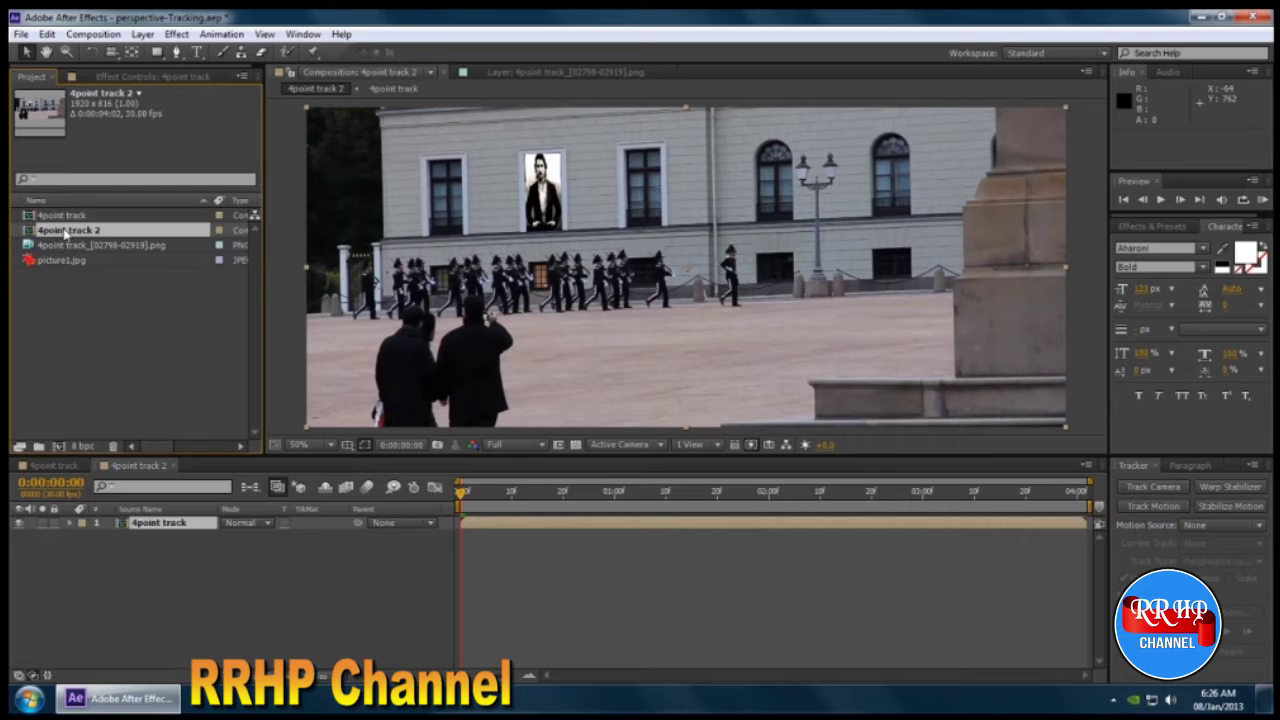
key(Return)
text(ST)
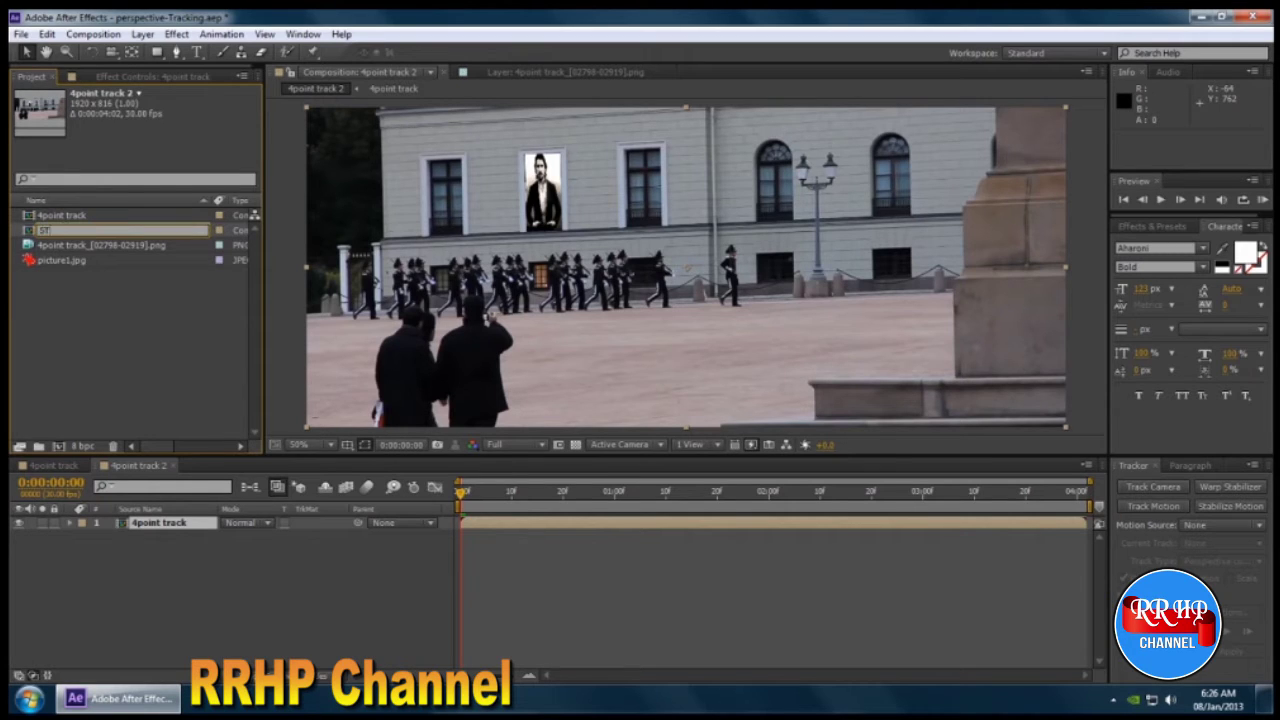
text(ABILIZE)
key(Return)
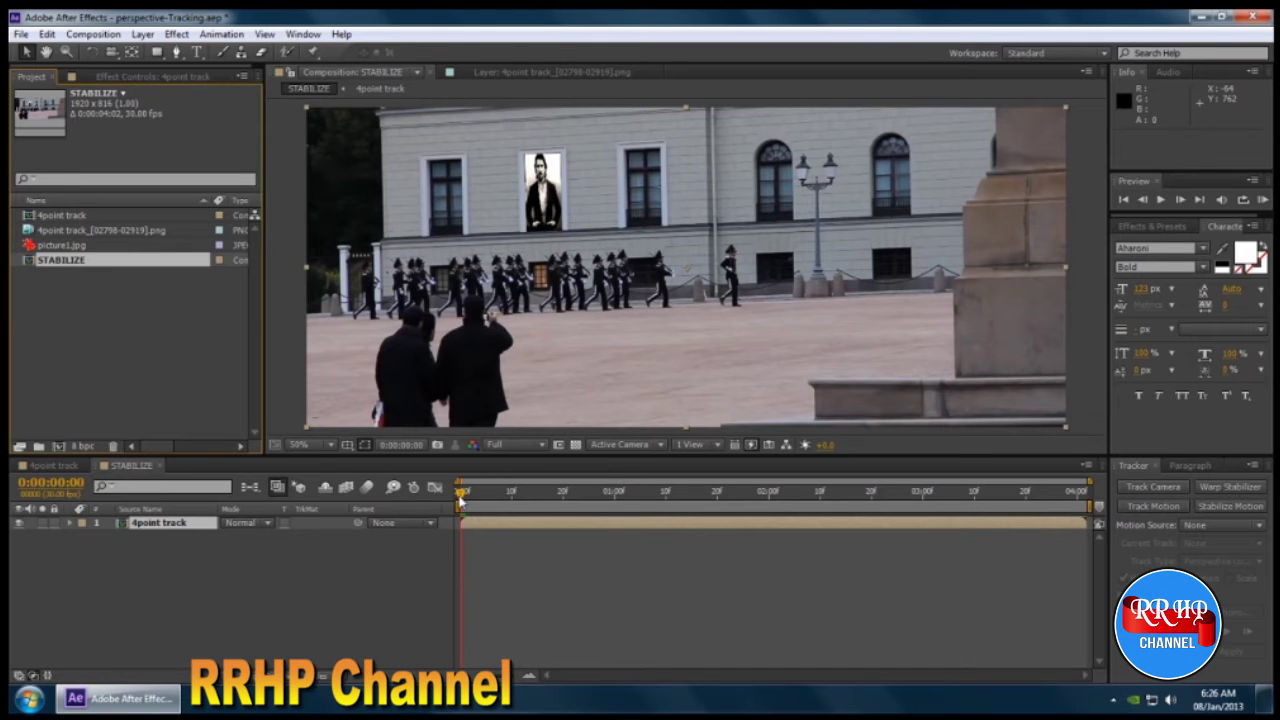
Step: Save the project under the new file name Stabilization in the AE Project Files folder
mouse_move(462, 493)
mouse_down()
mouse_move(1086, 500)
mouse_move(460, 500)
mouse_up()
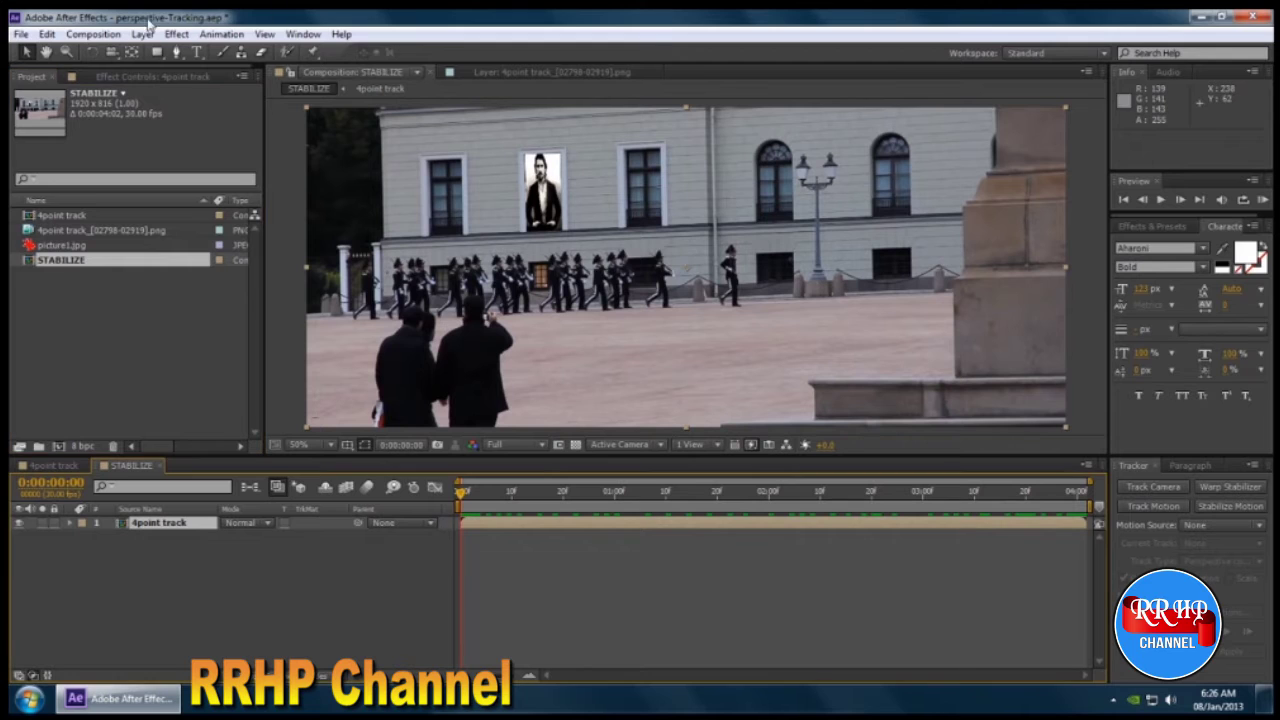
click(20, 34)
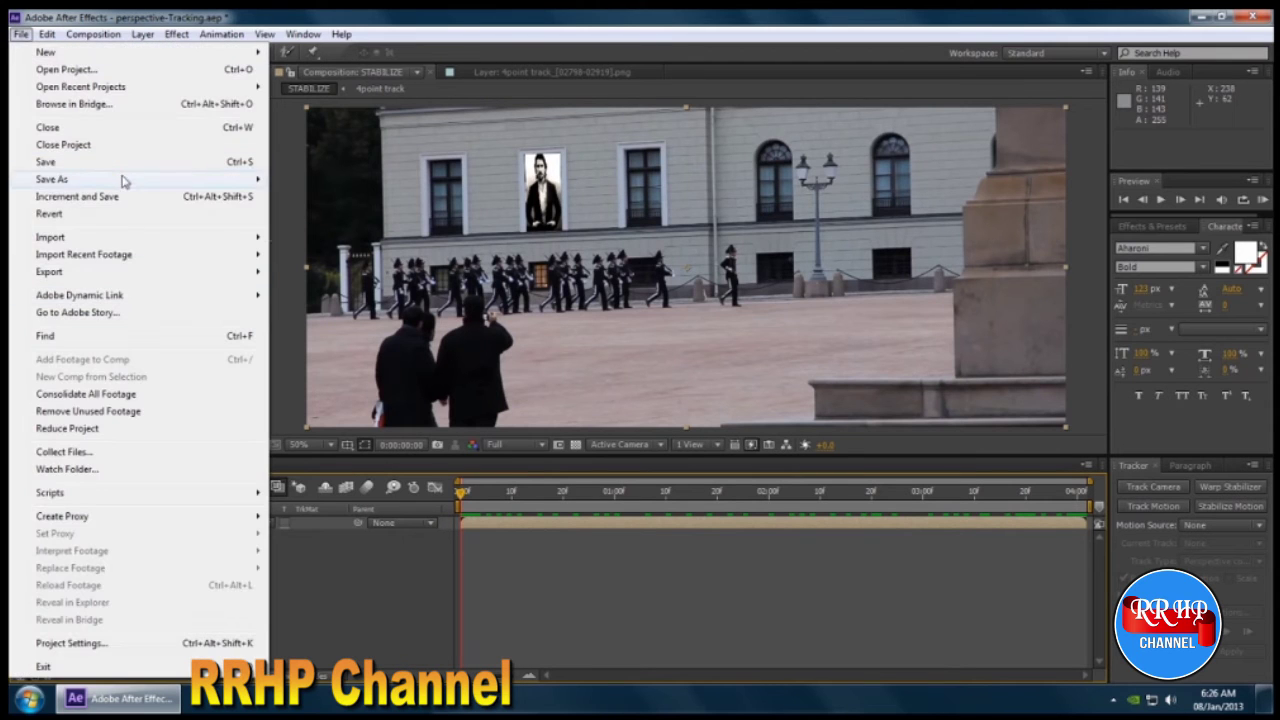
mouse_move(215, 181)
click(280, 180)
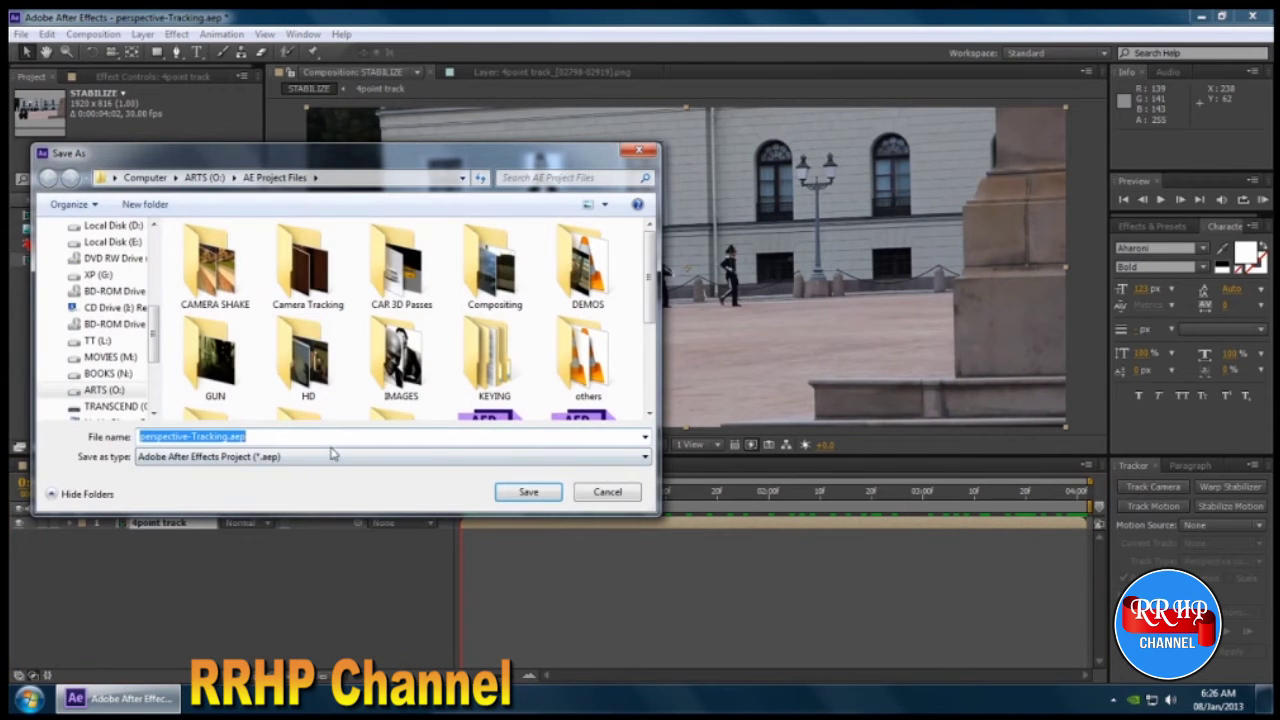
text(Sta)
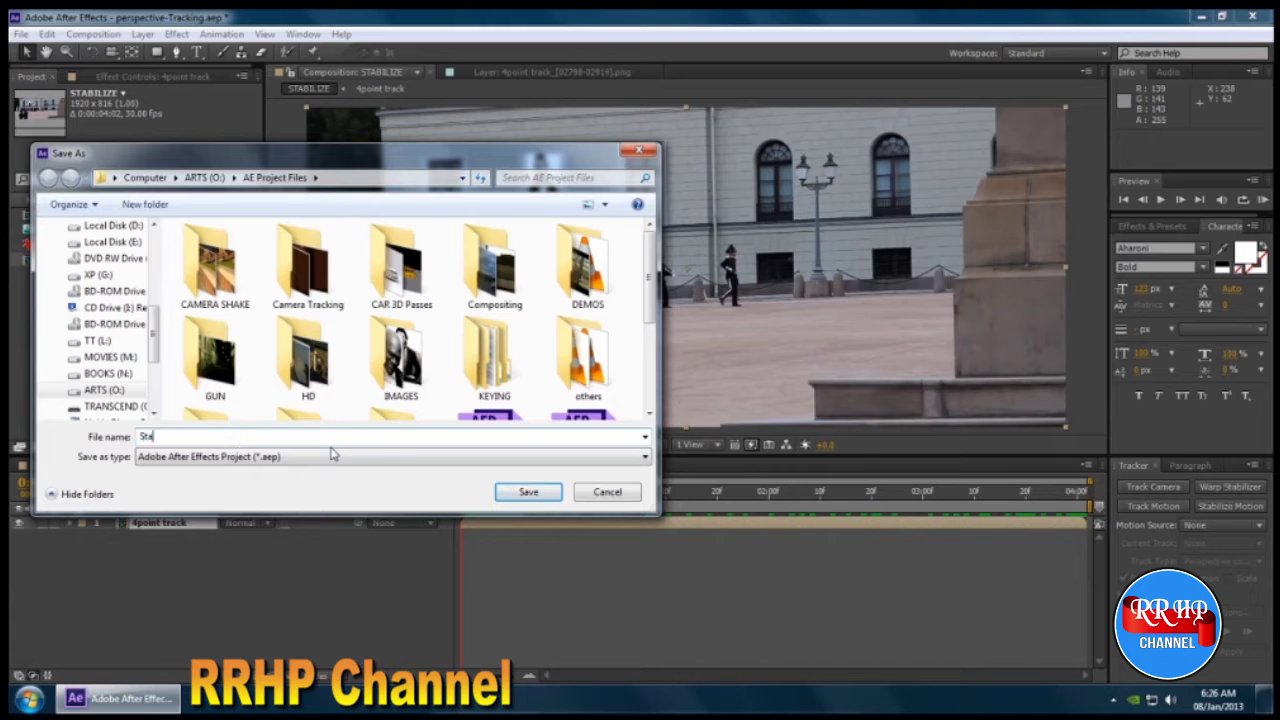
text(bilization)
key(Return)
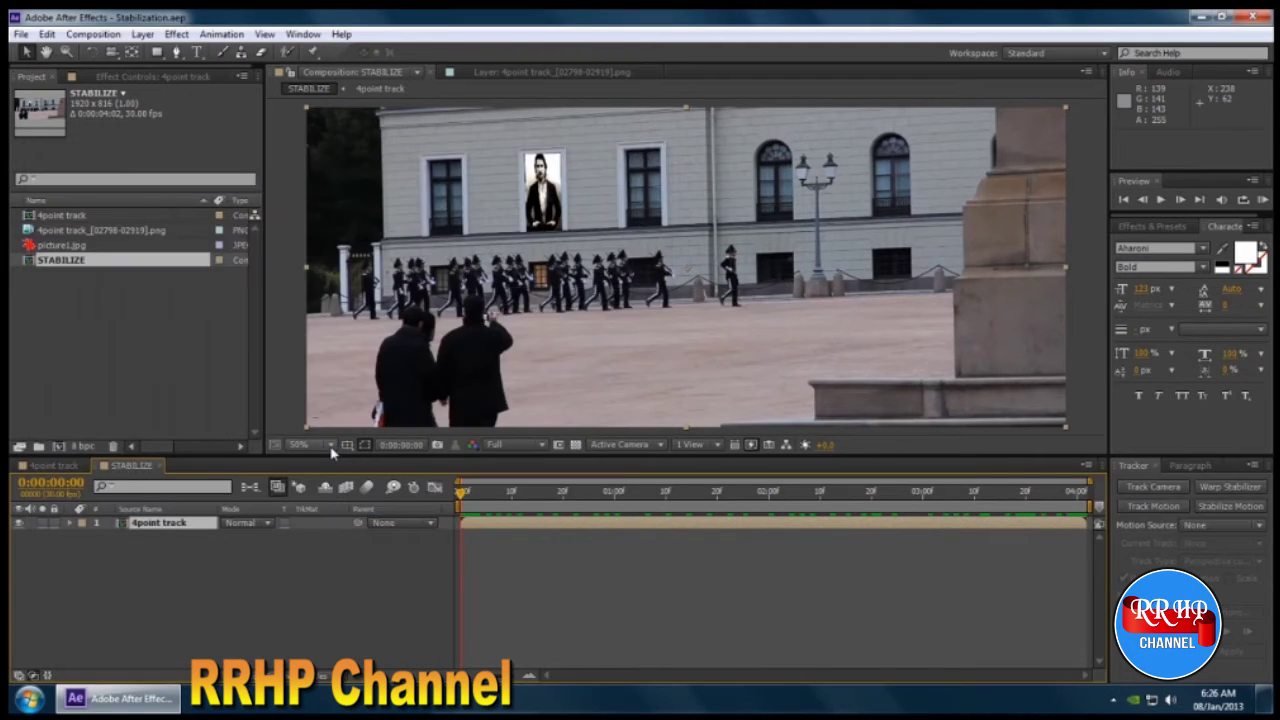
Step: Scrub through the STABILIZE composition and apply Warp Stabilizer to the 4point track layer
drag(460, 494, 1050, 500)
key(Home)
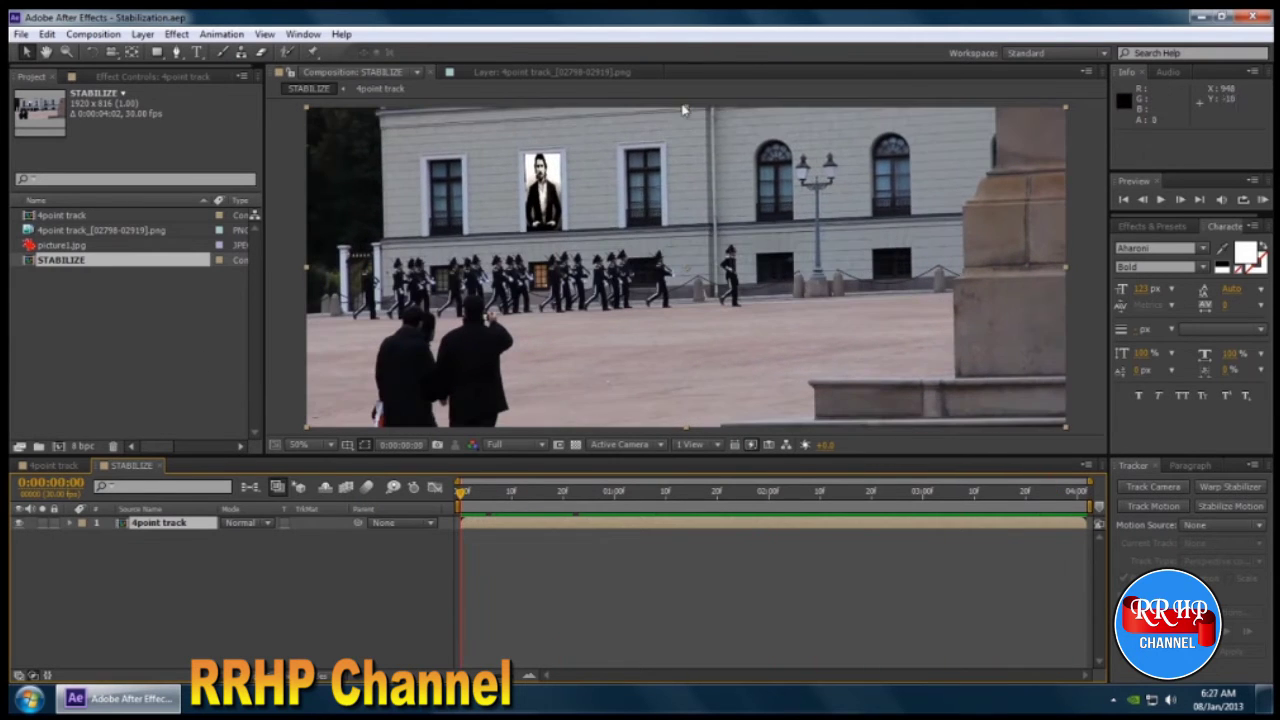
right_click(170, 525)
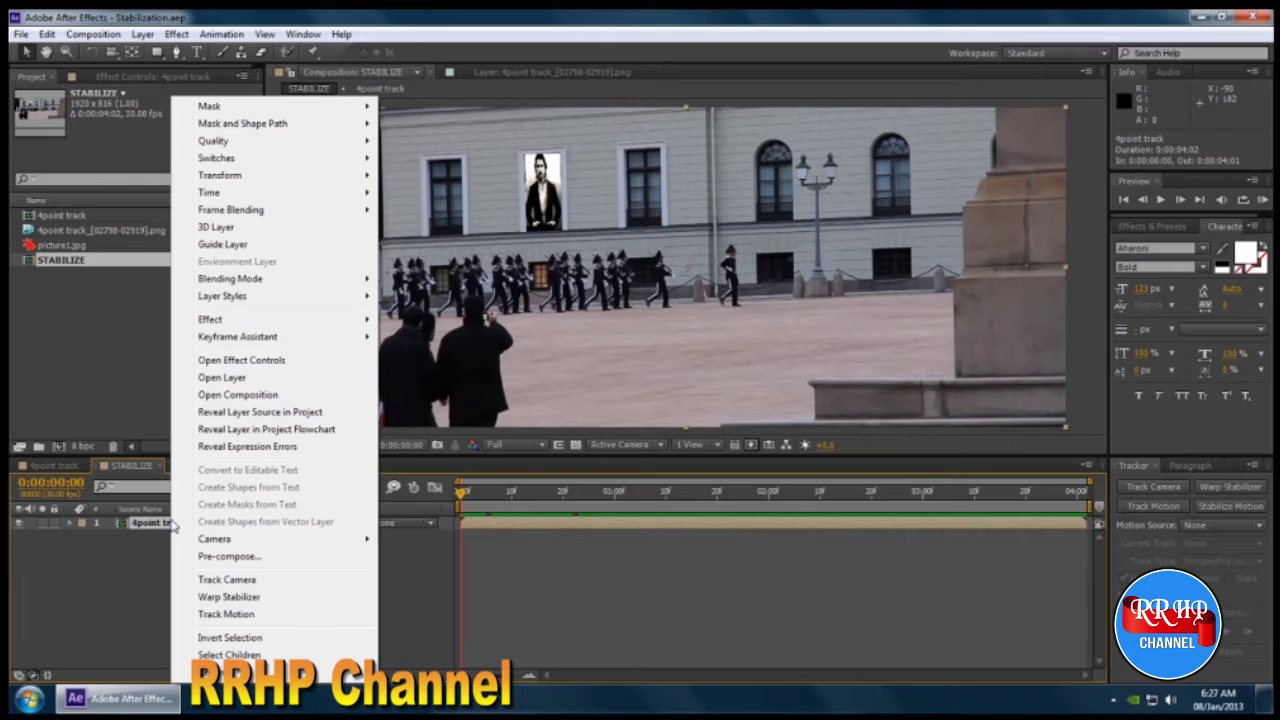
click(262, 598)
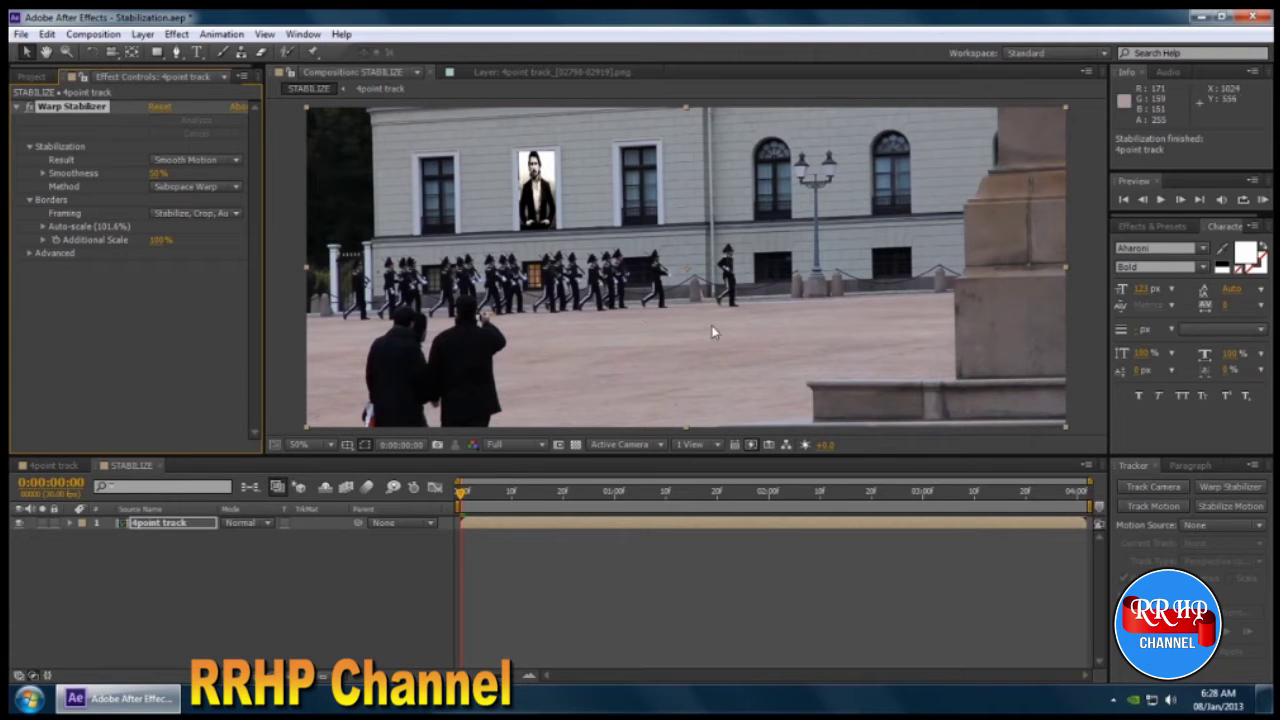
Step: Preview the shot with Warp Stabilizer enabled and disabled to compare the camera shake, leaving the effect enabled
key(space)
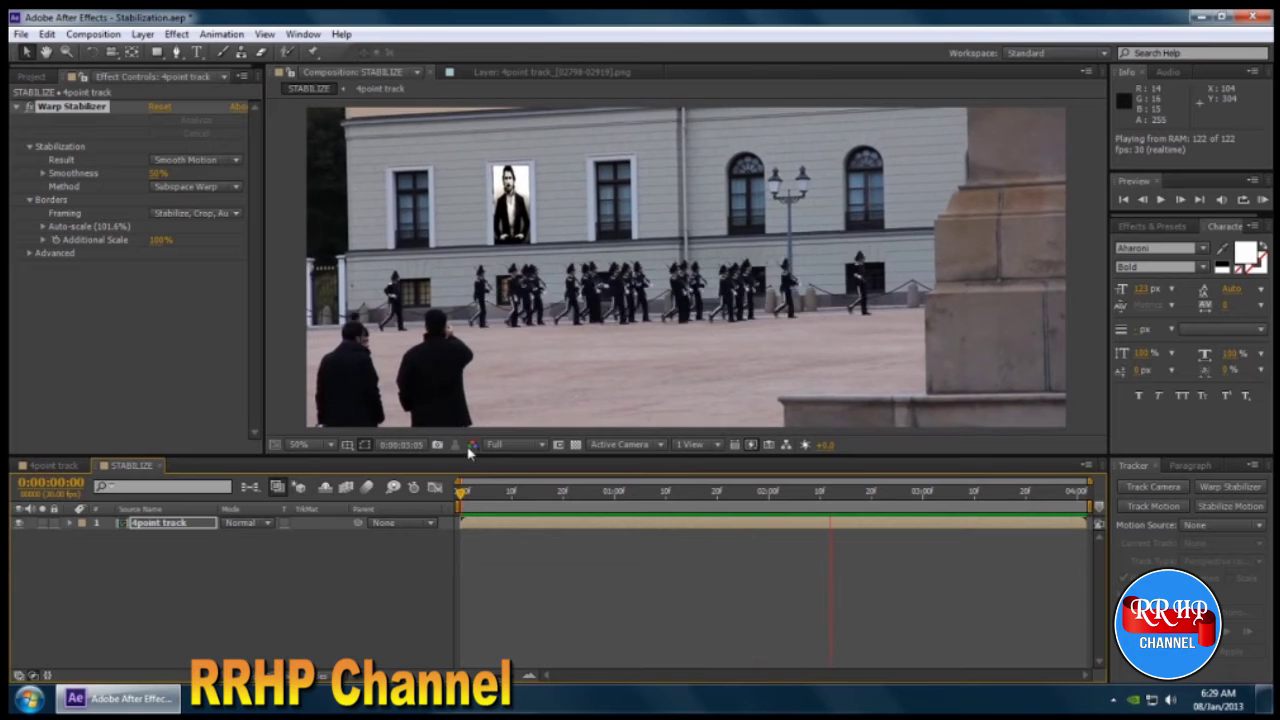
key(space)
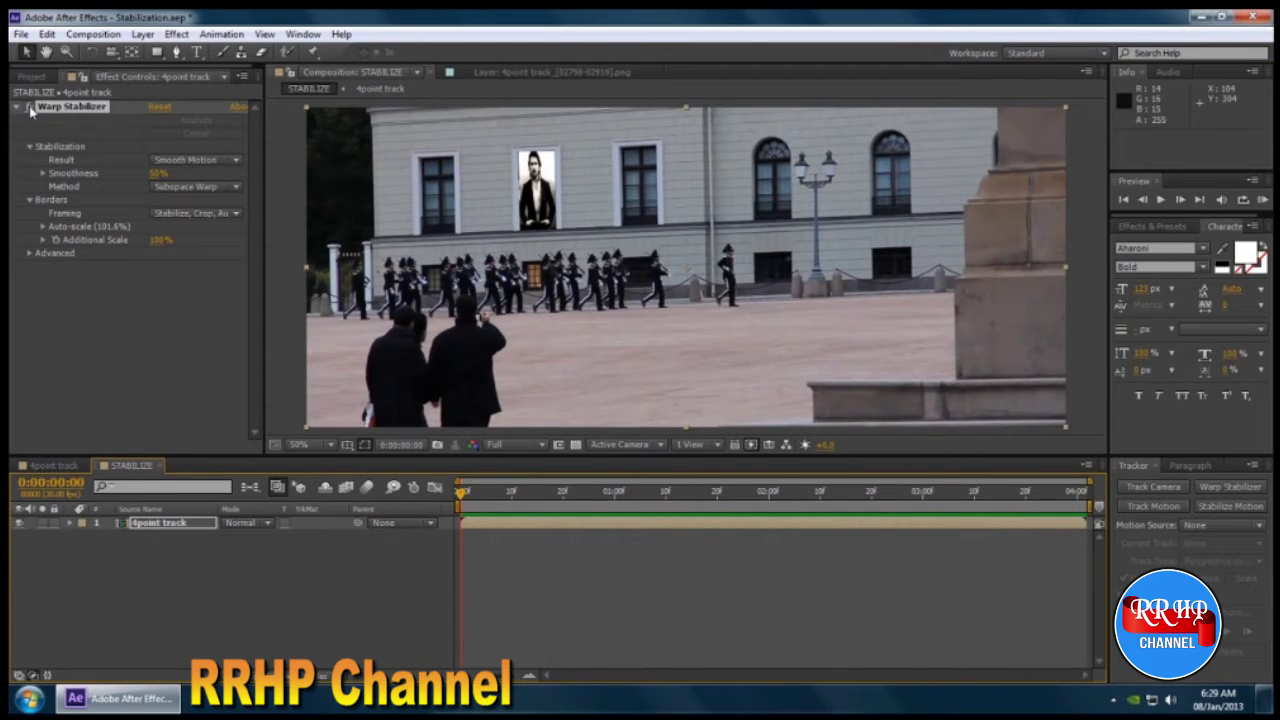
click(30, 108)
key(space)
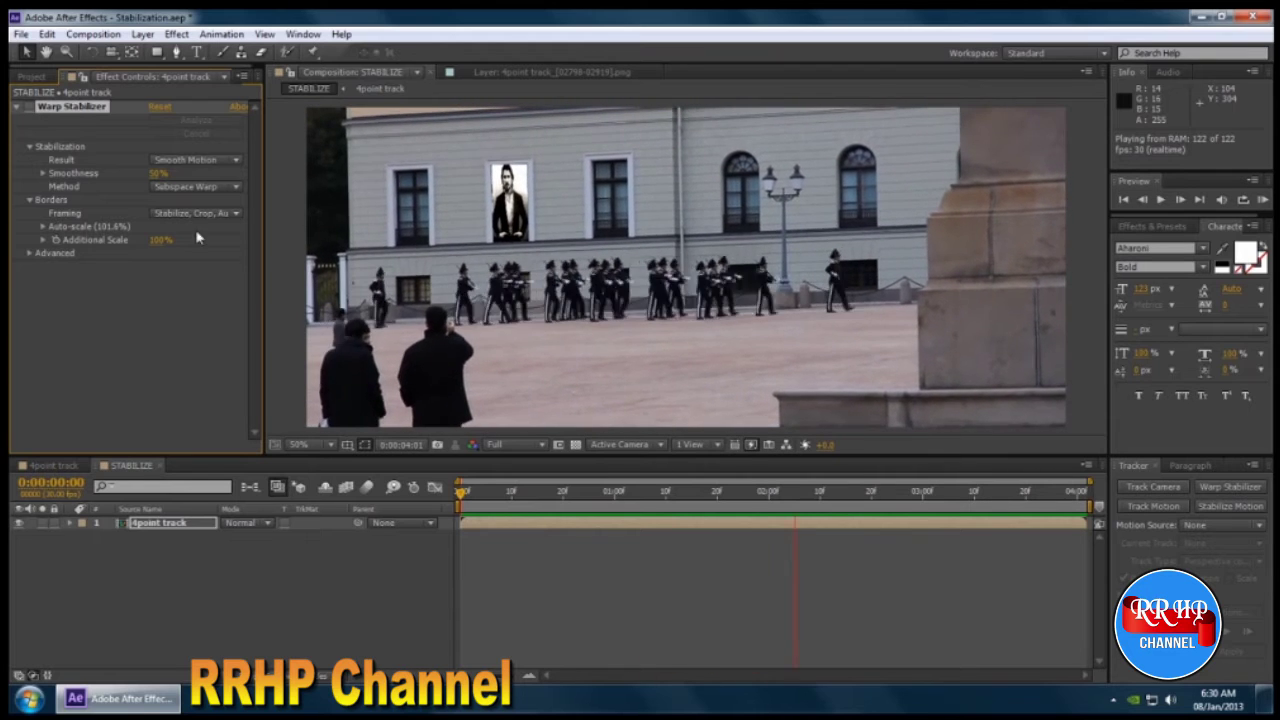
click(32, 108)
click(32, 108)
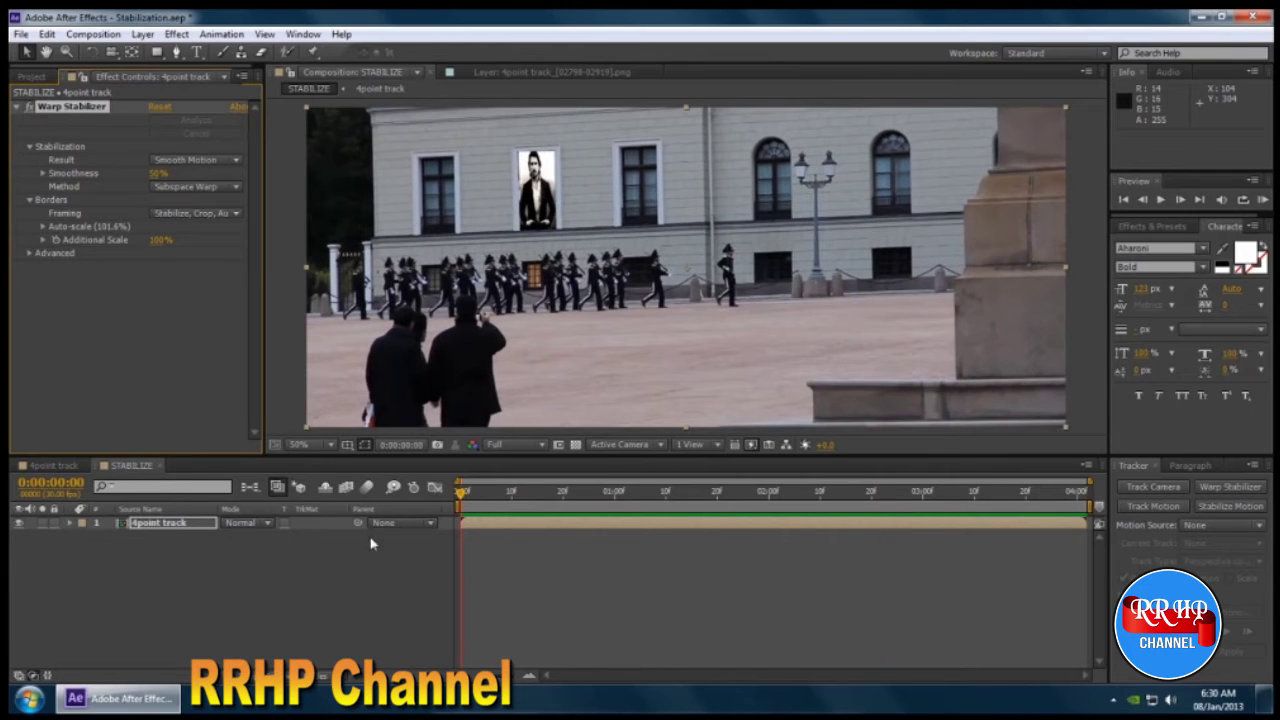
click(30, 107)
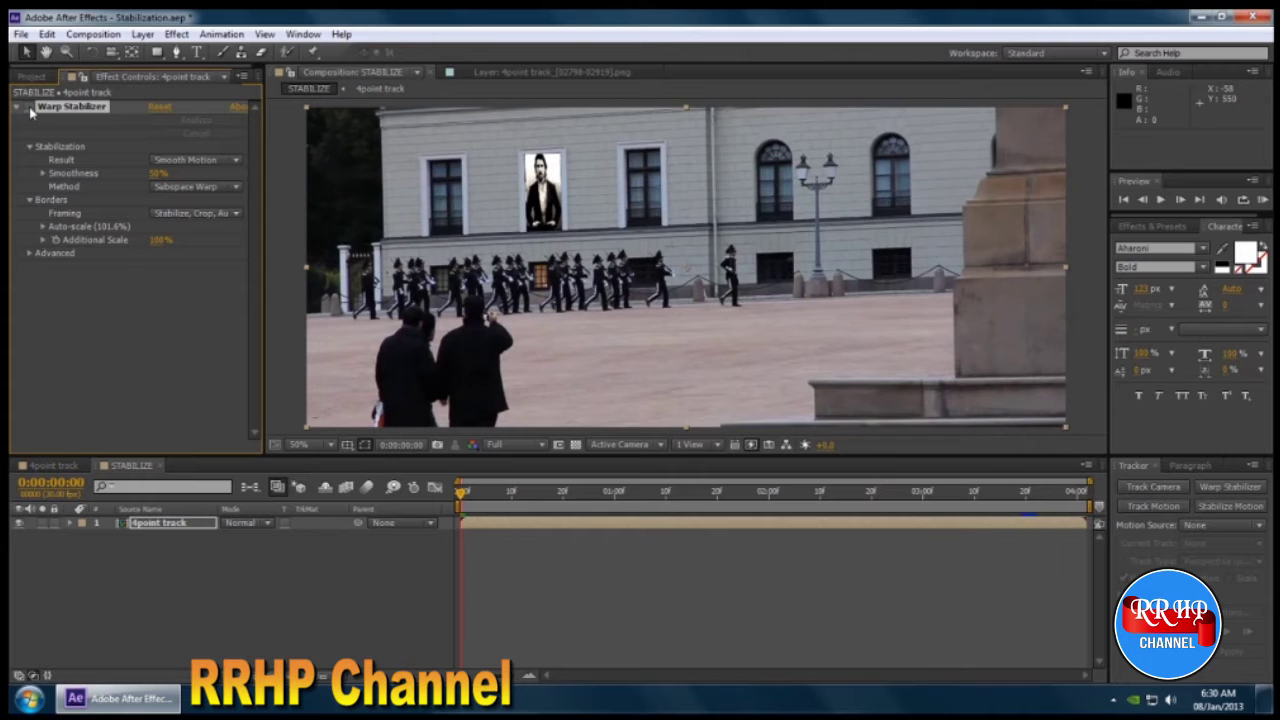
click(30, 107)
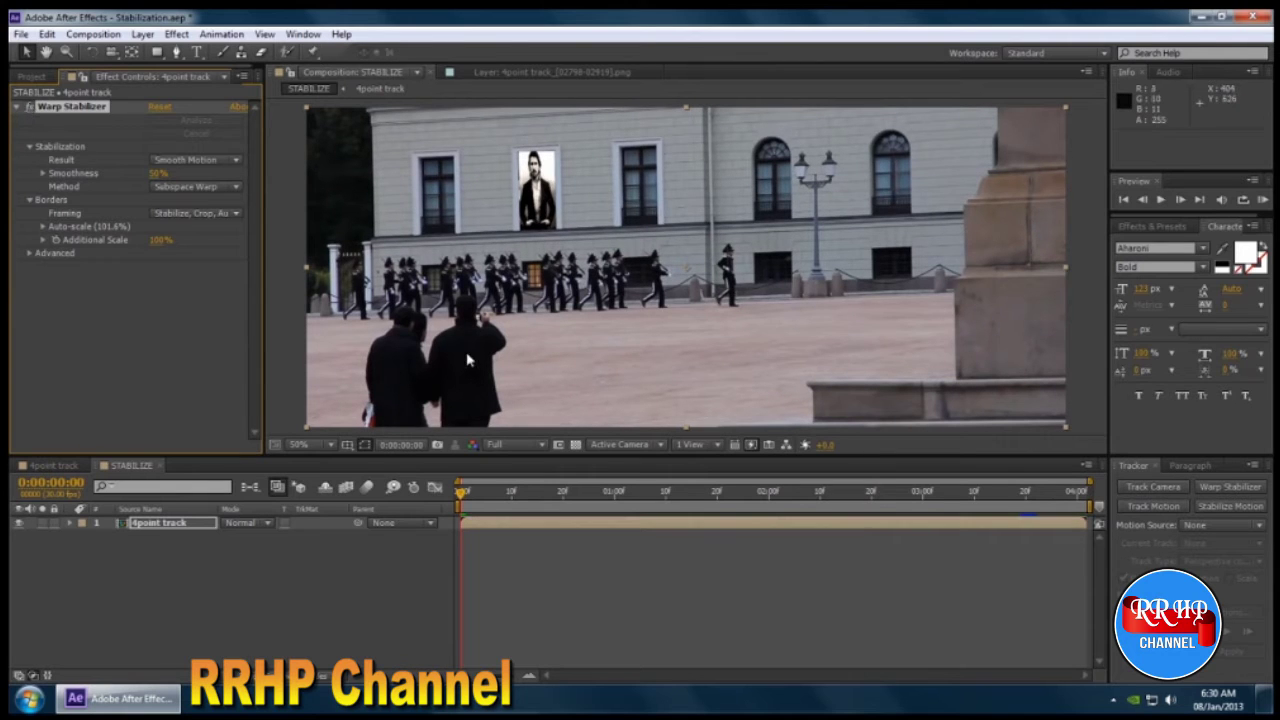
Step: Replay the stabilized shot and compare its first frame with the original by switching Warp Stabilizer off and on
key(space)
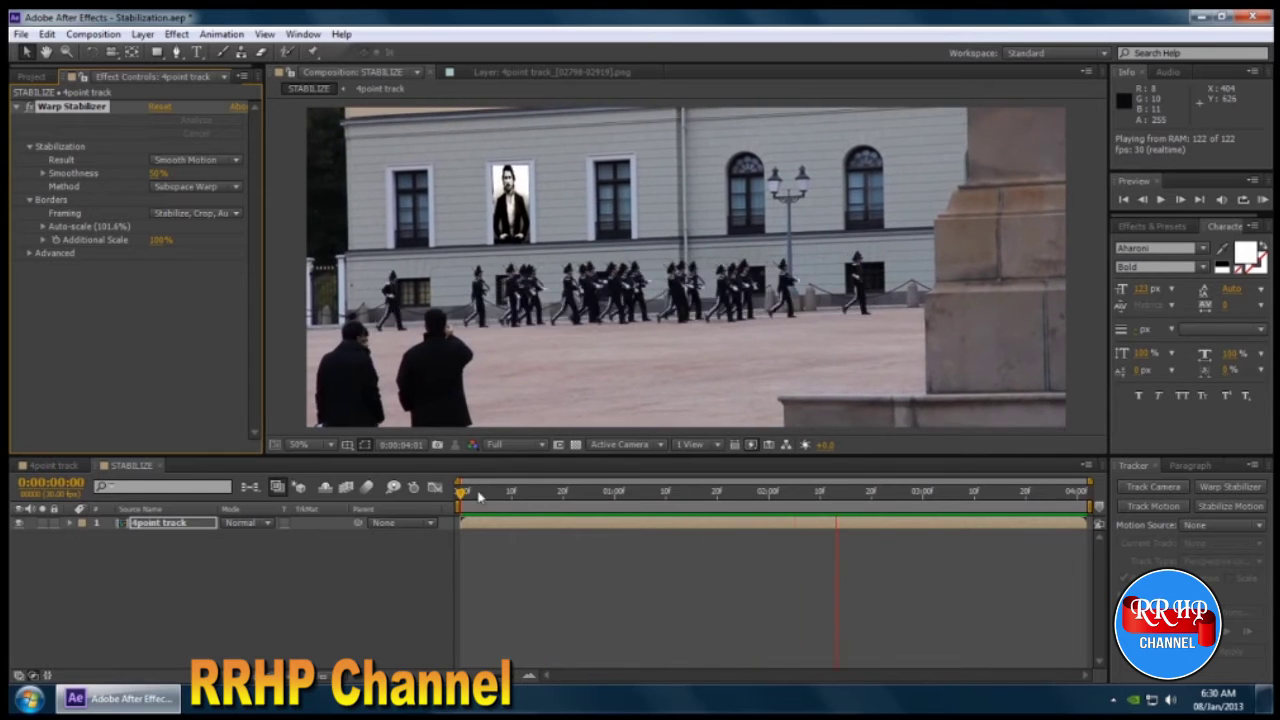
click(461, 497)
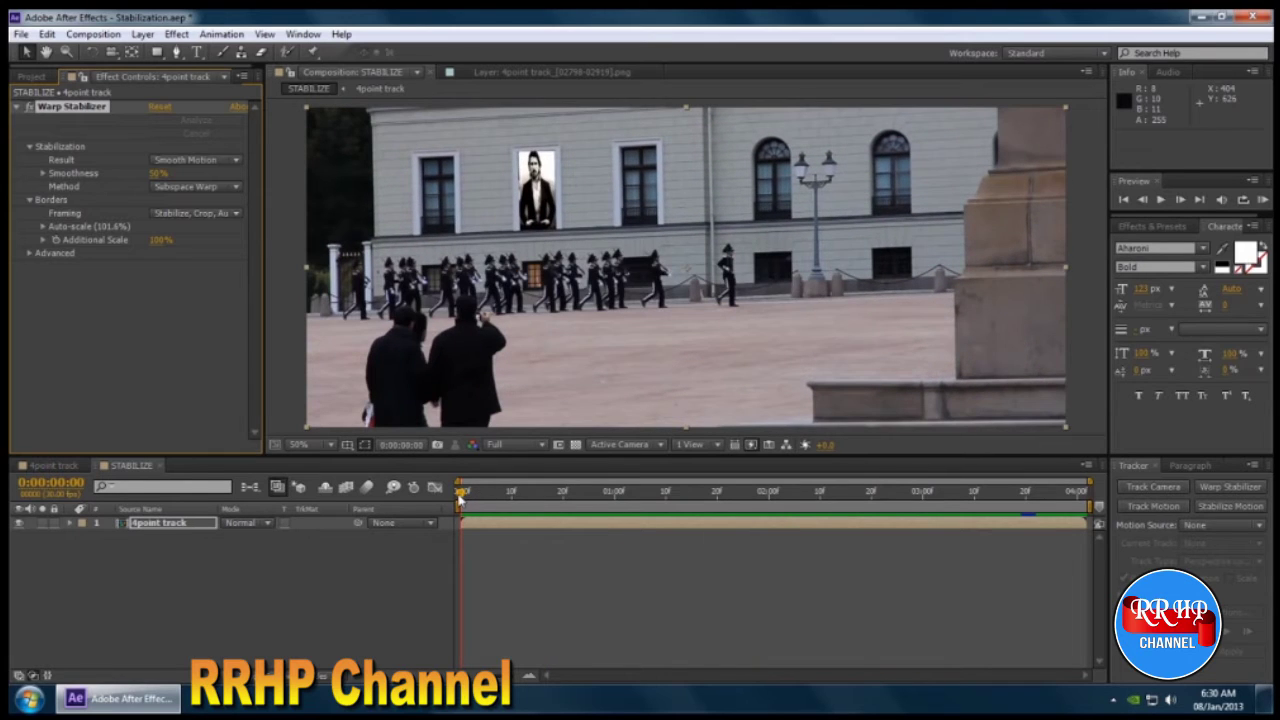
click(31, 107)
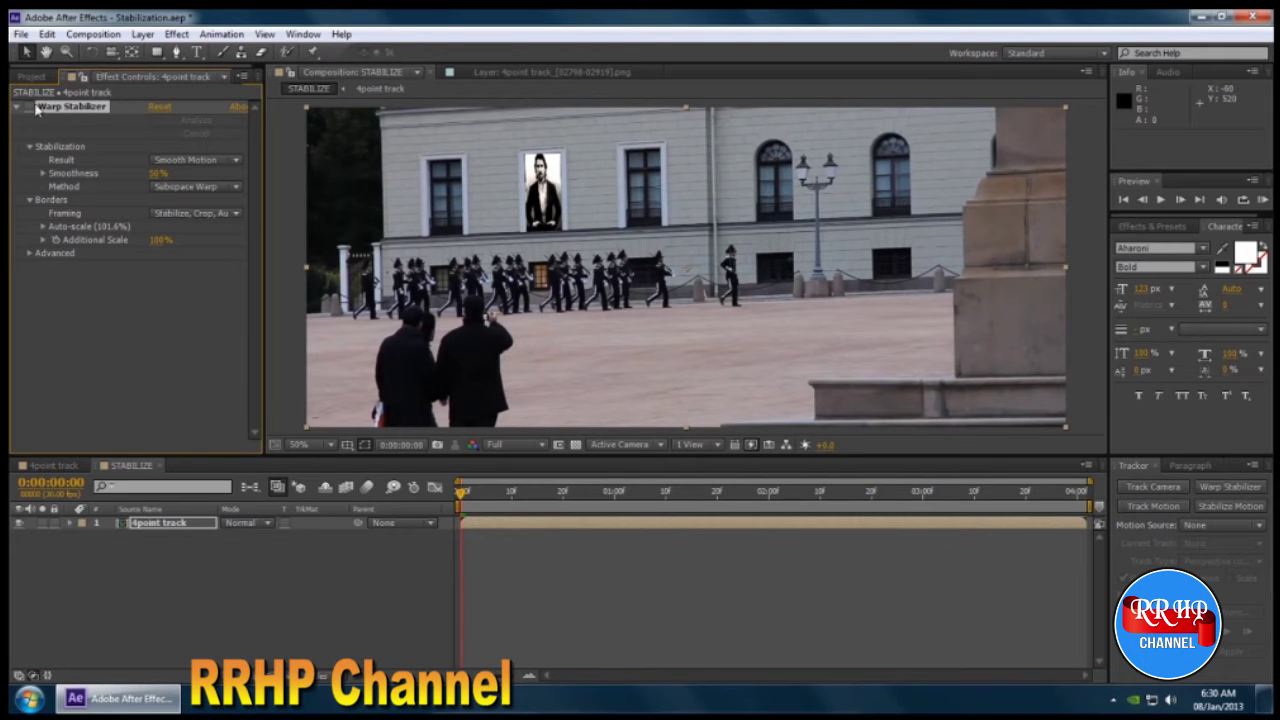
click(31, 107)
click(31, 107)
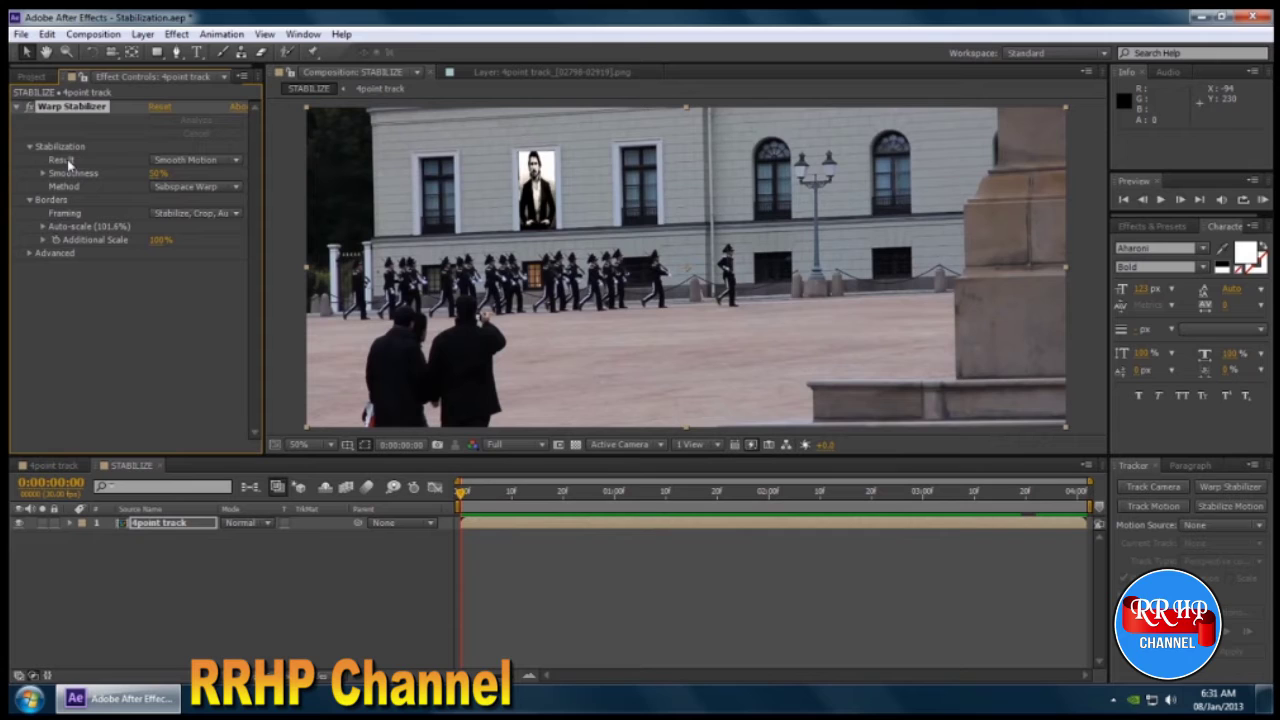
Step: Set the Warp Stabilizer result on the 4point track layer to No Motion
click(188, 524)
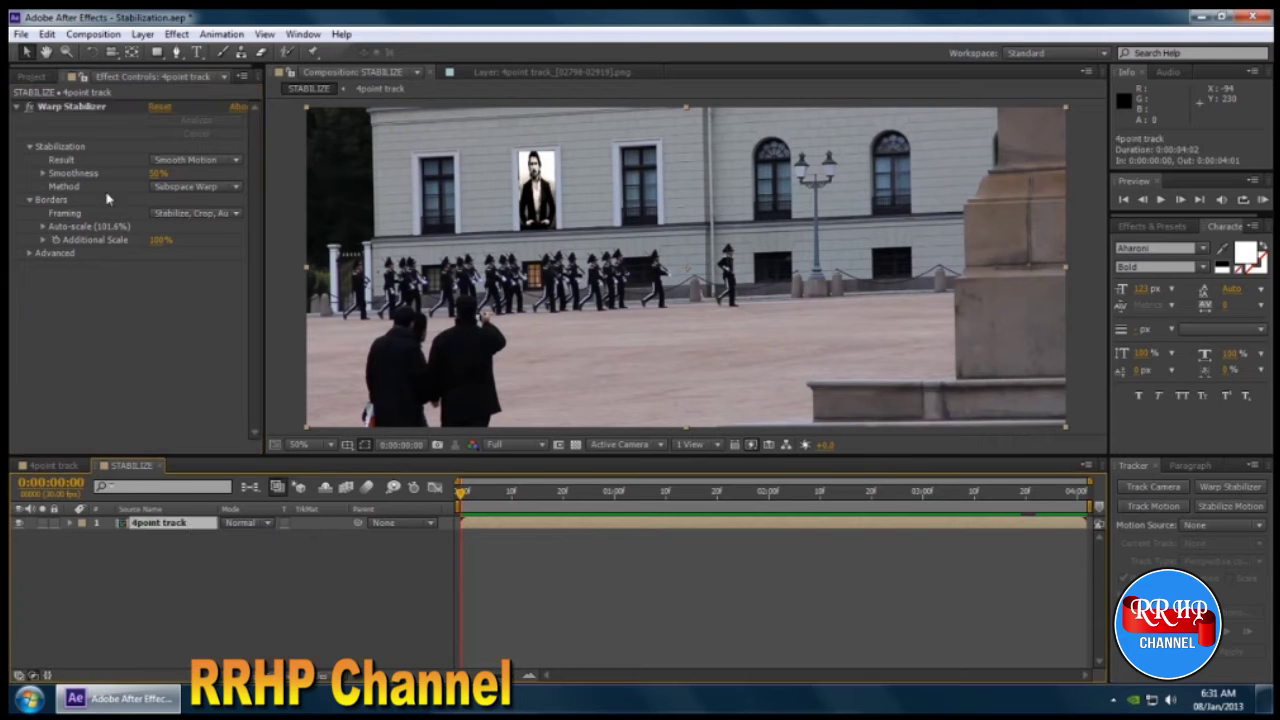
click(235, 161)
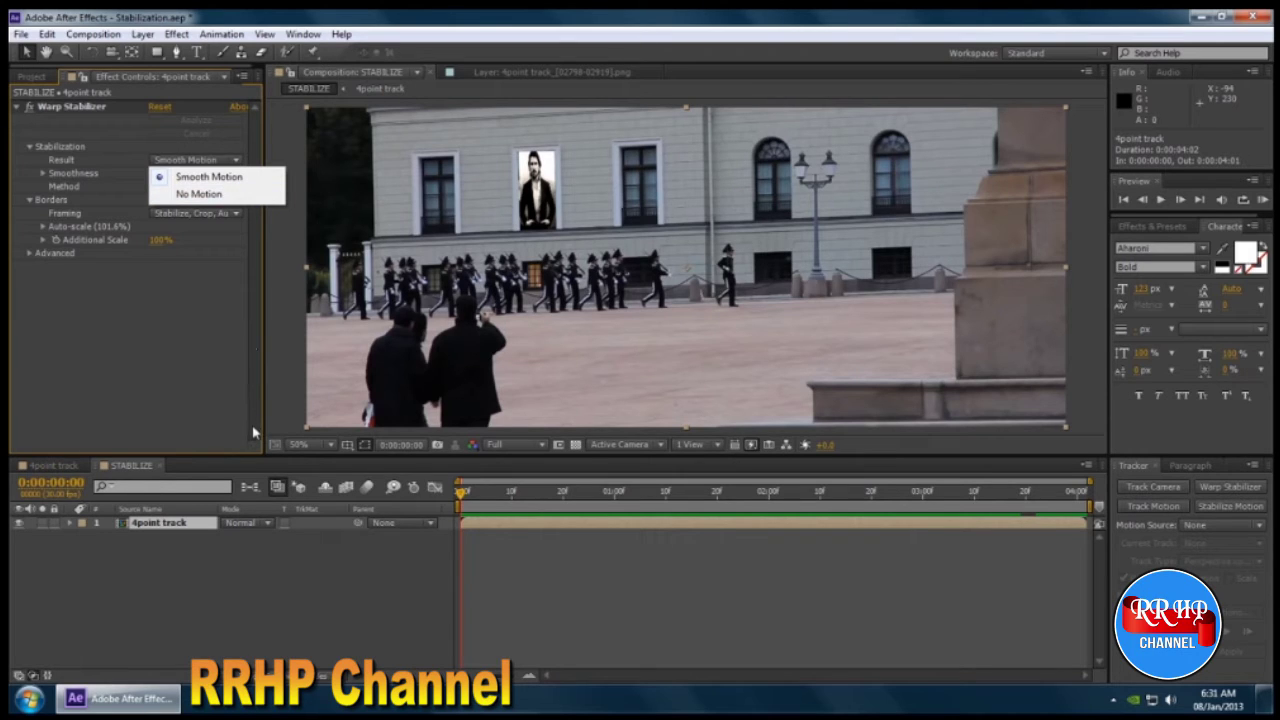
click(199, 194)
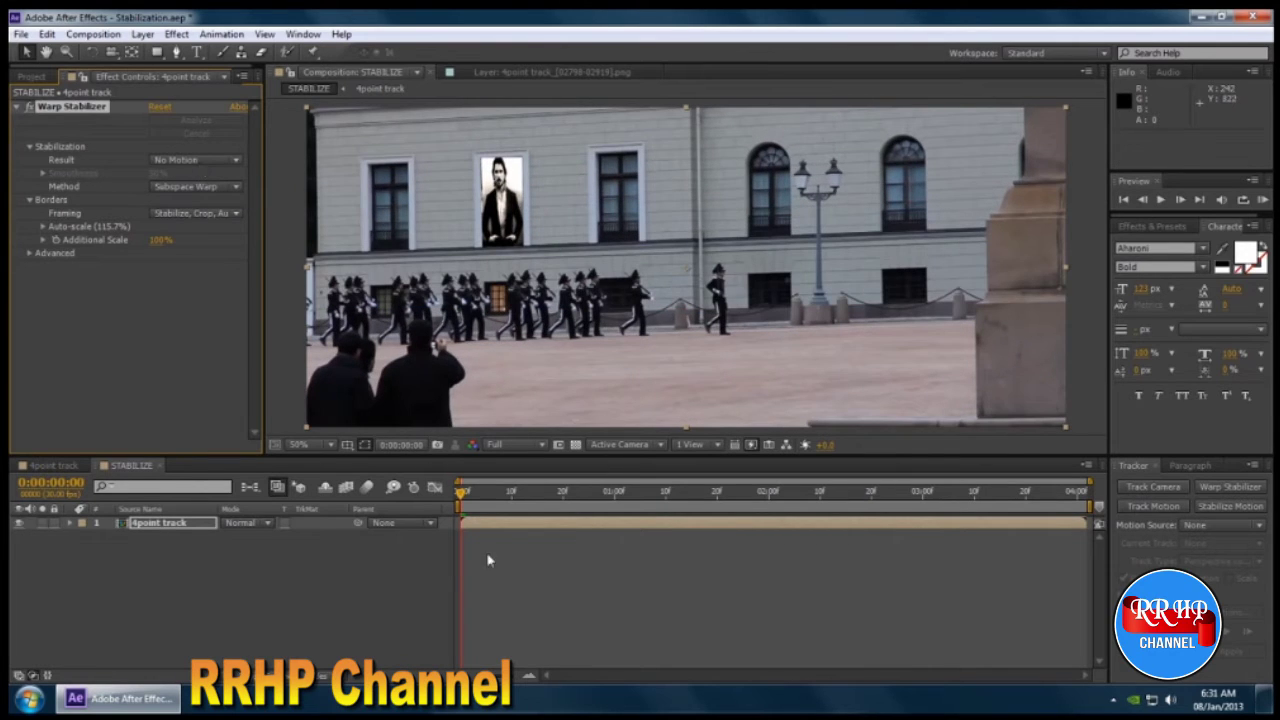
Step: Preview the No Motion stabilization and compare it with the unstabilized footage by switching the effect off and on
key(space)
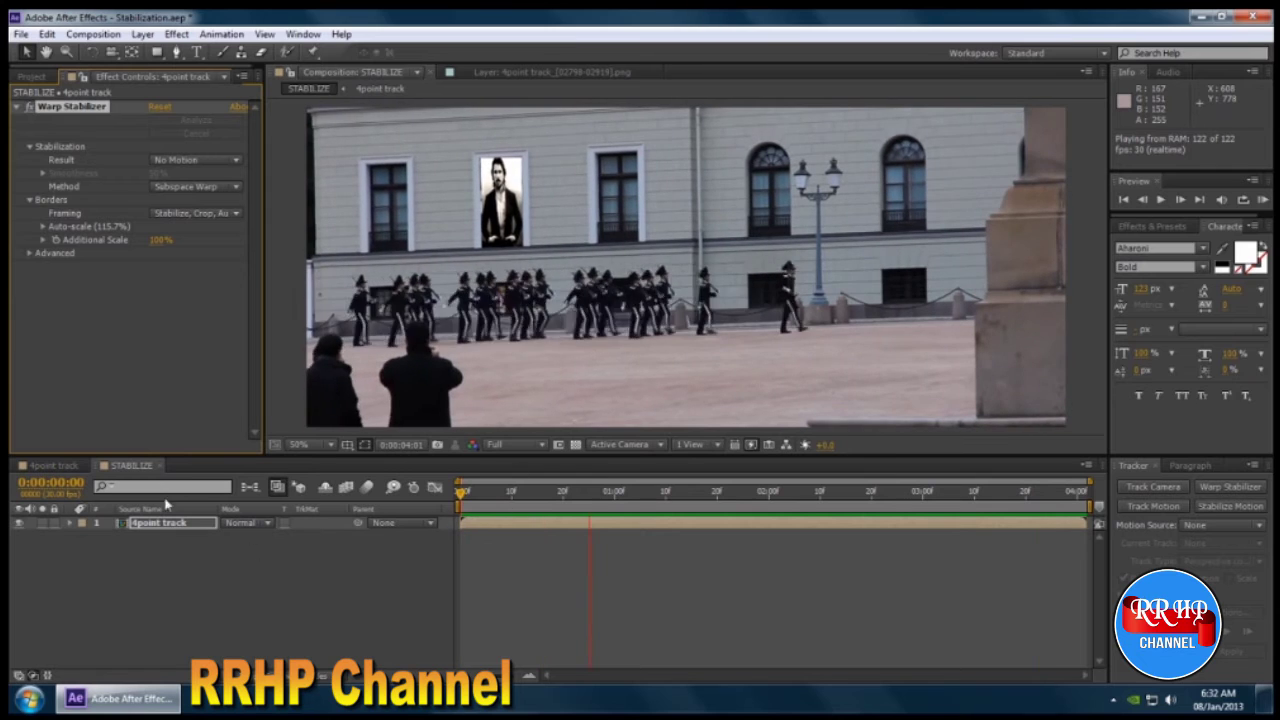
click(323, 120)
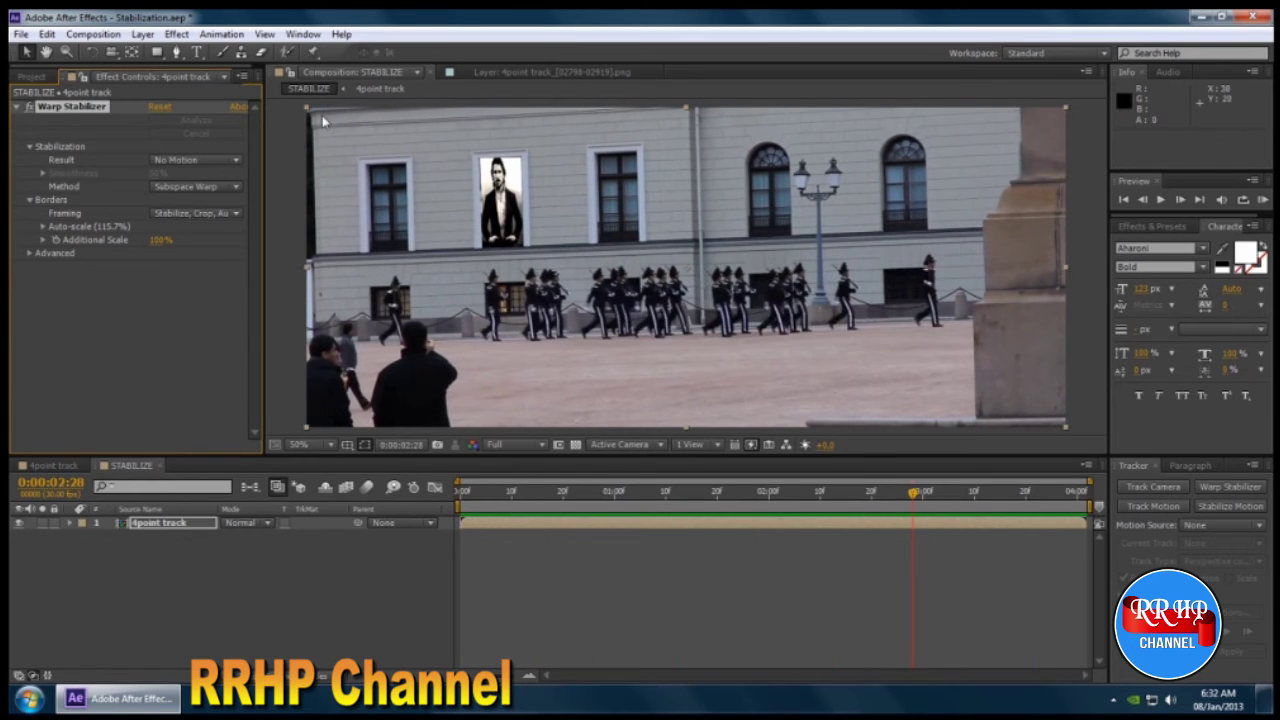
click(29, 108)
click(29, 108)
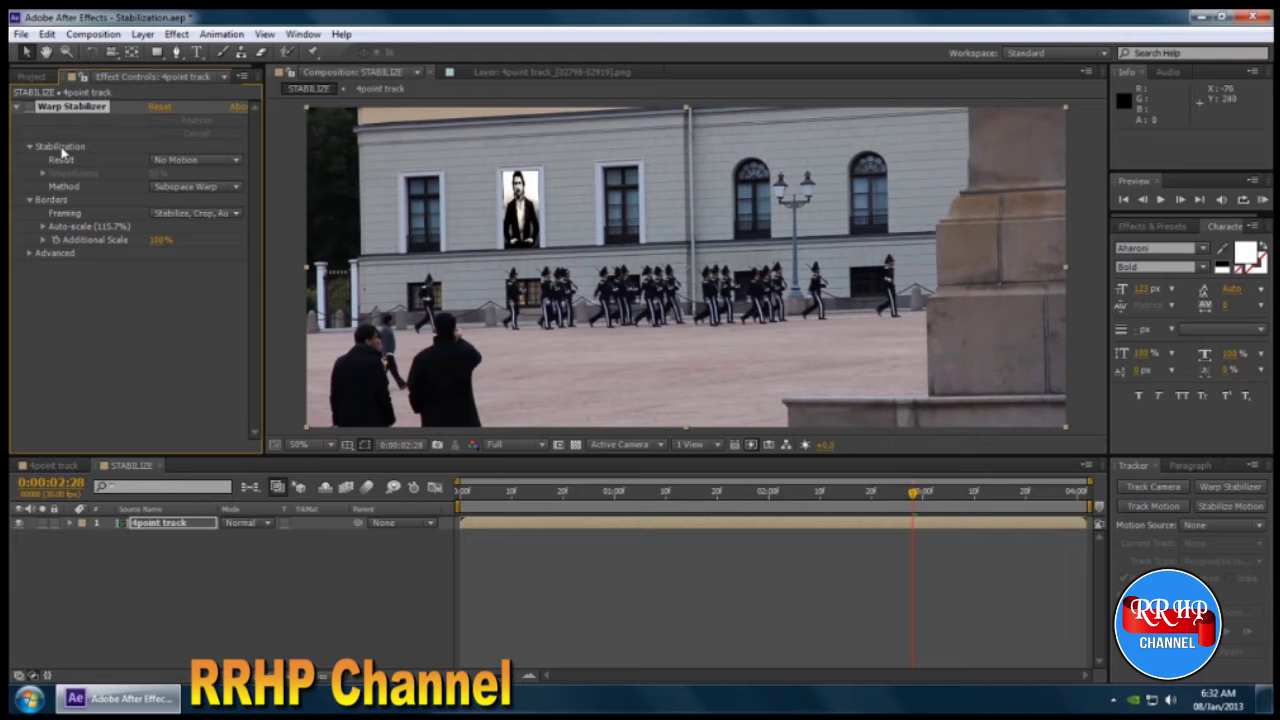
click(30, 106)
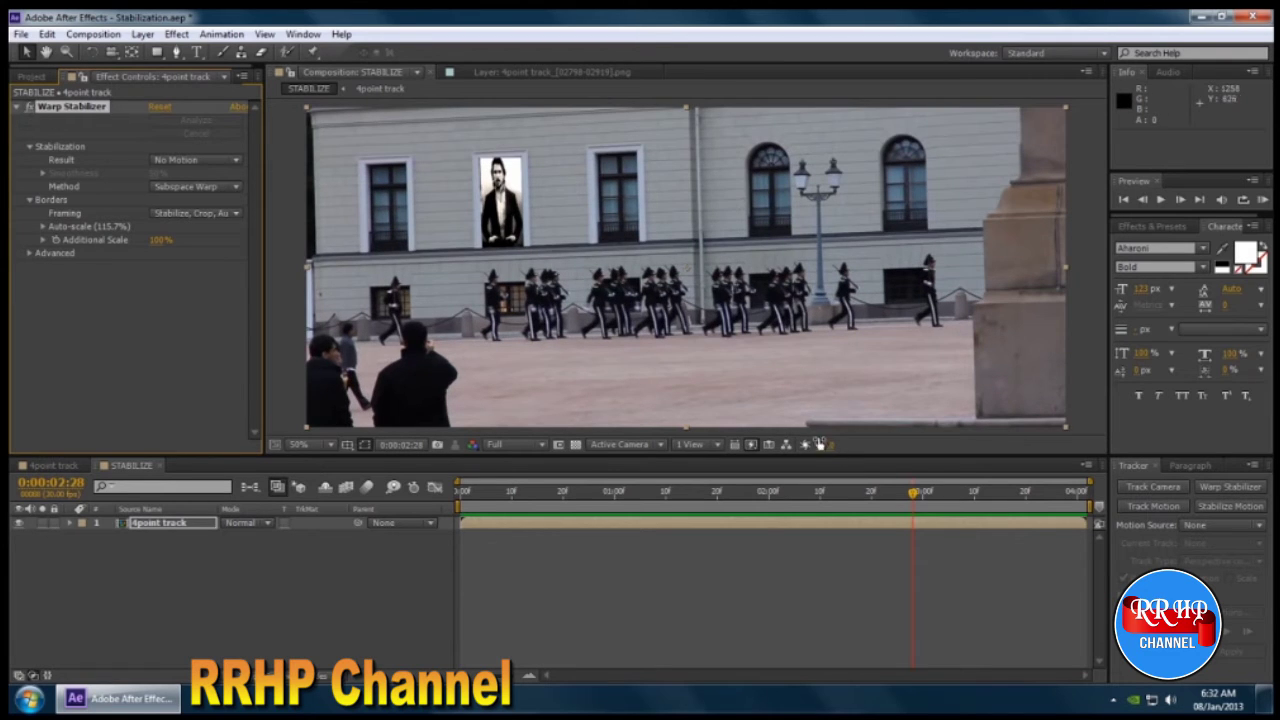
key(space)
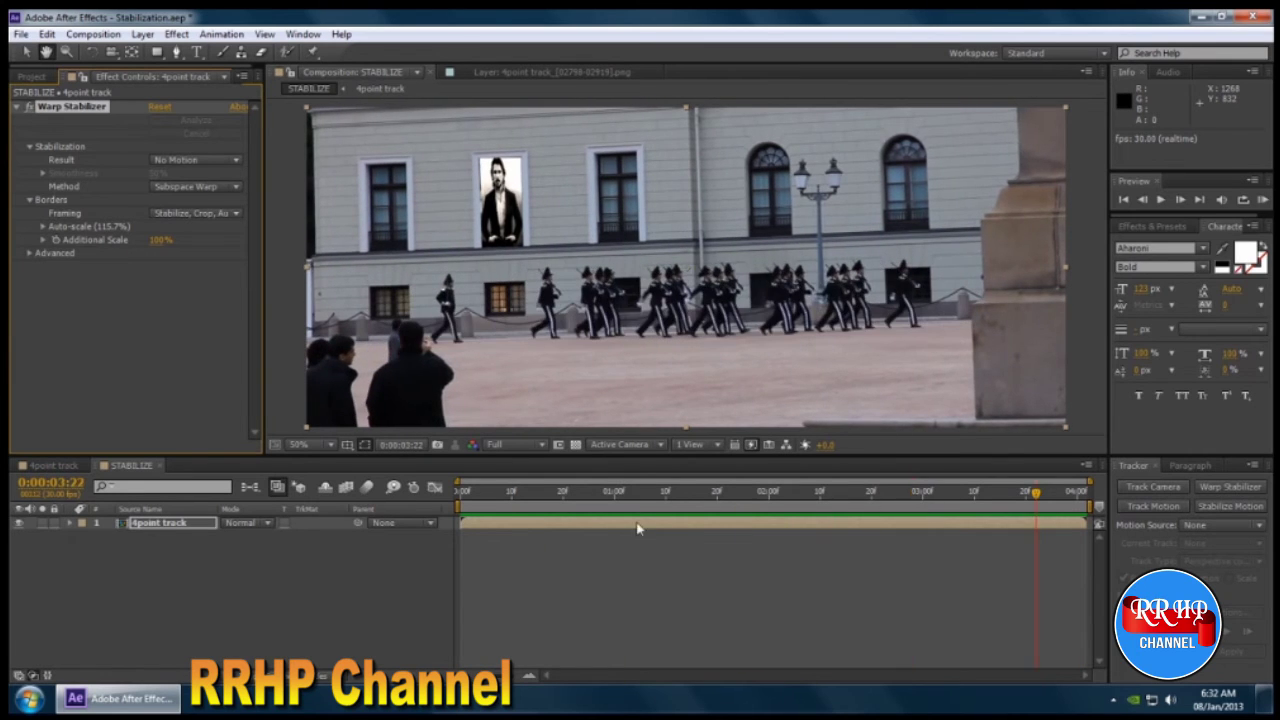
key(space)
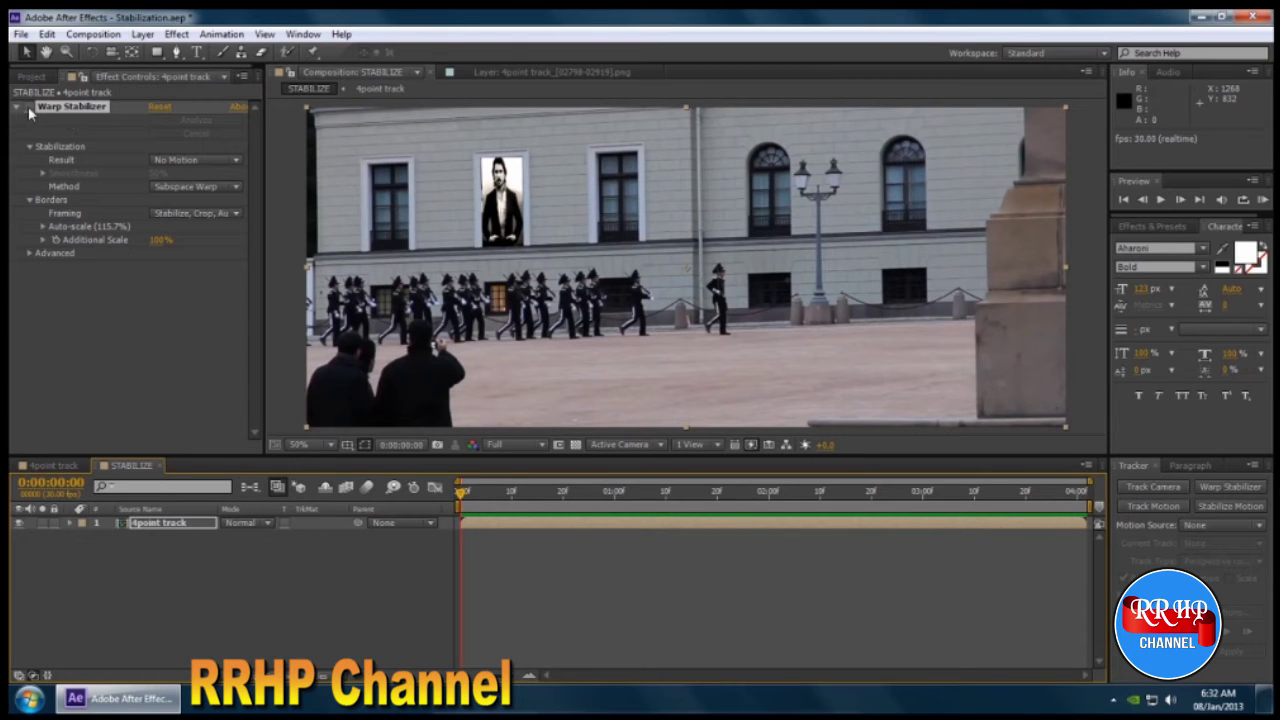
Step: Disable Warp Stabilizer and set up a Stabilize motion tracker on the 4point track layer
click(170, 523)
right_click(200, 527)
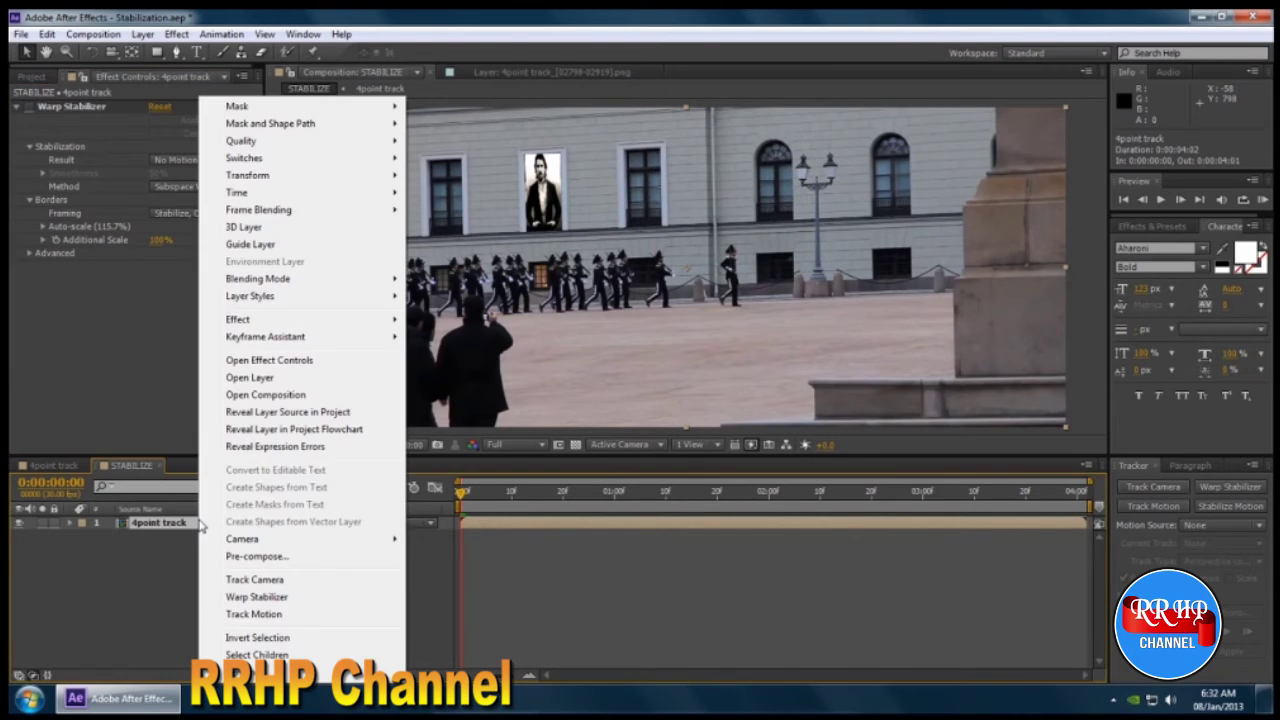
click(254, 614)
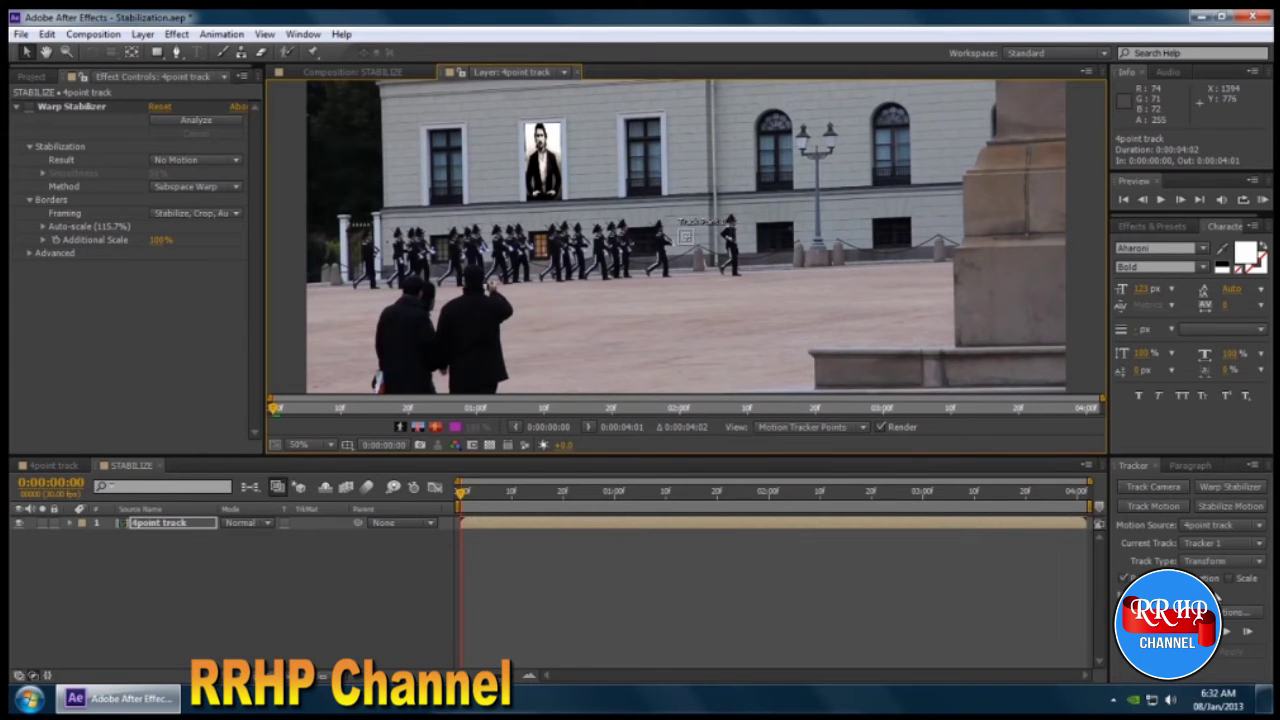
click(1210, 507)
click(1218, 508)
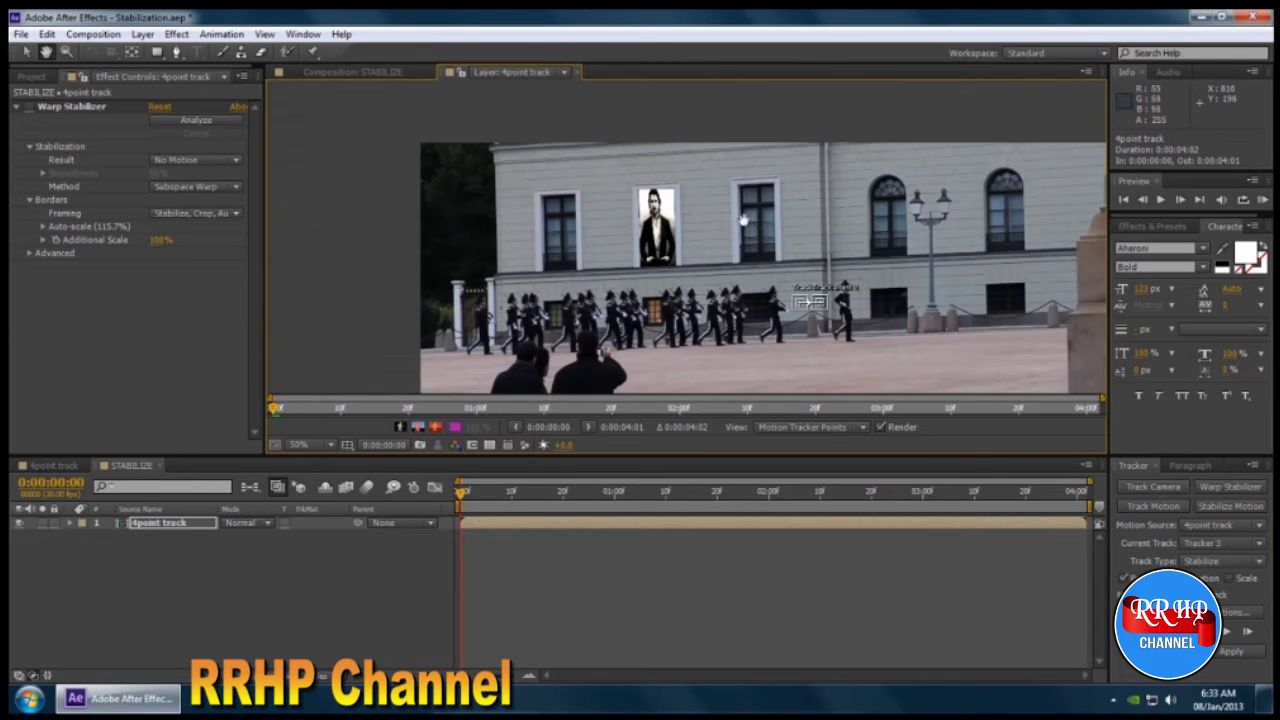
Step: Place Track Point 1 on the upper outer corner of the white gatepost beside the building
key(period)
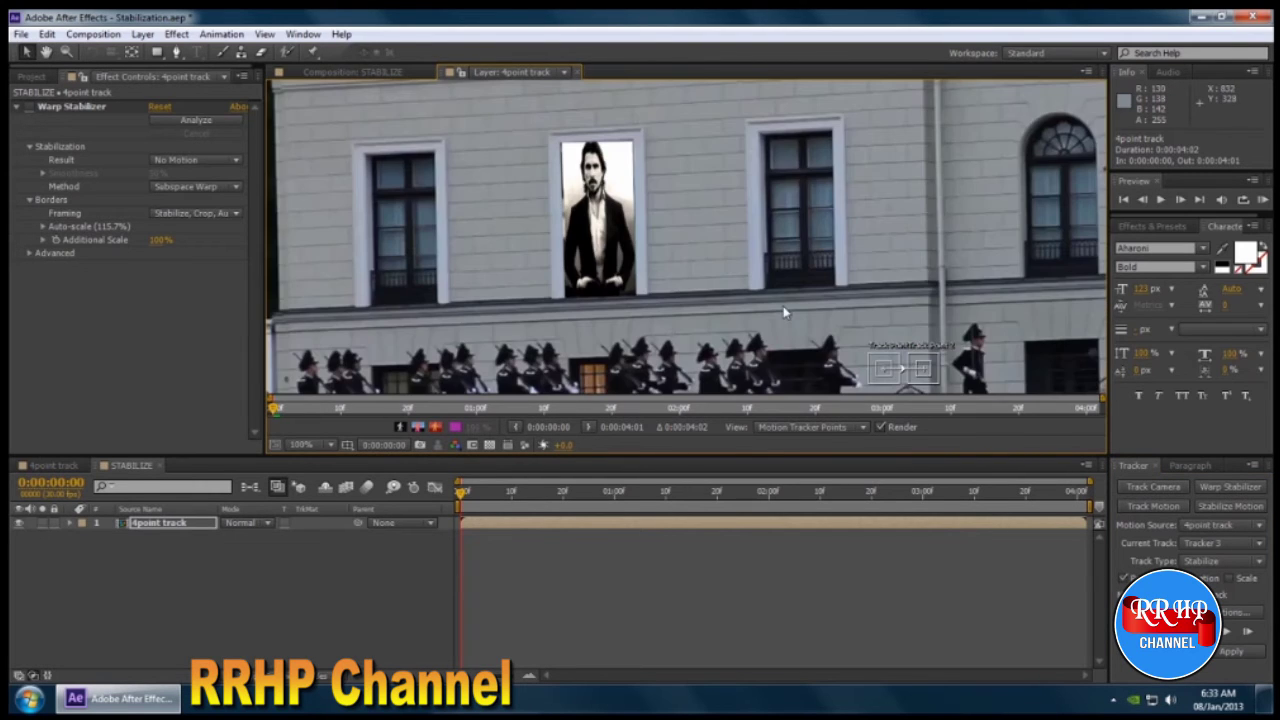
key(period)
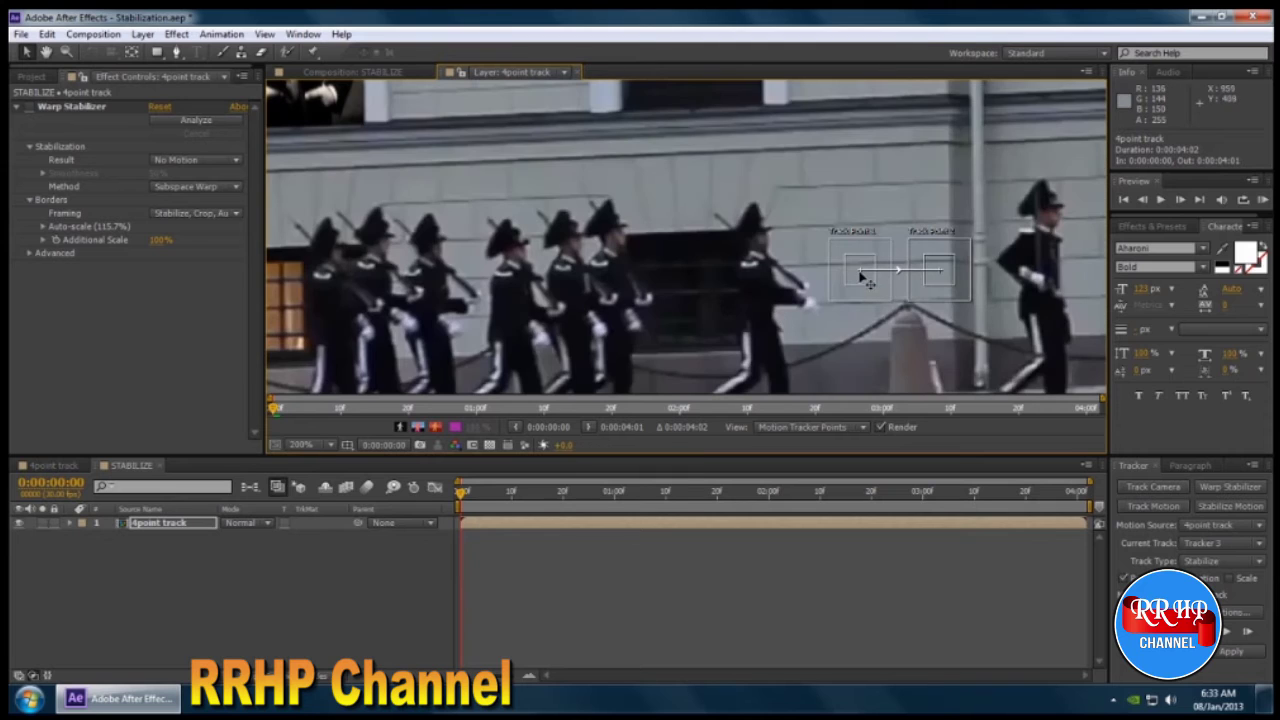
drag(862, 278, 507, 183)
key(space)
drag(668, 226, 919, 251)
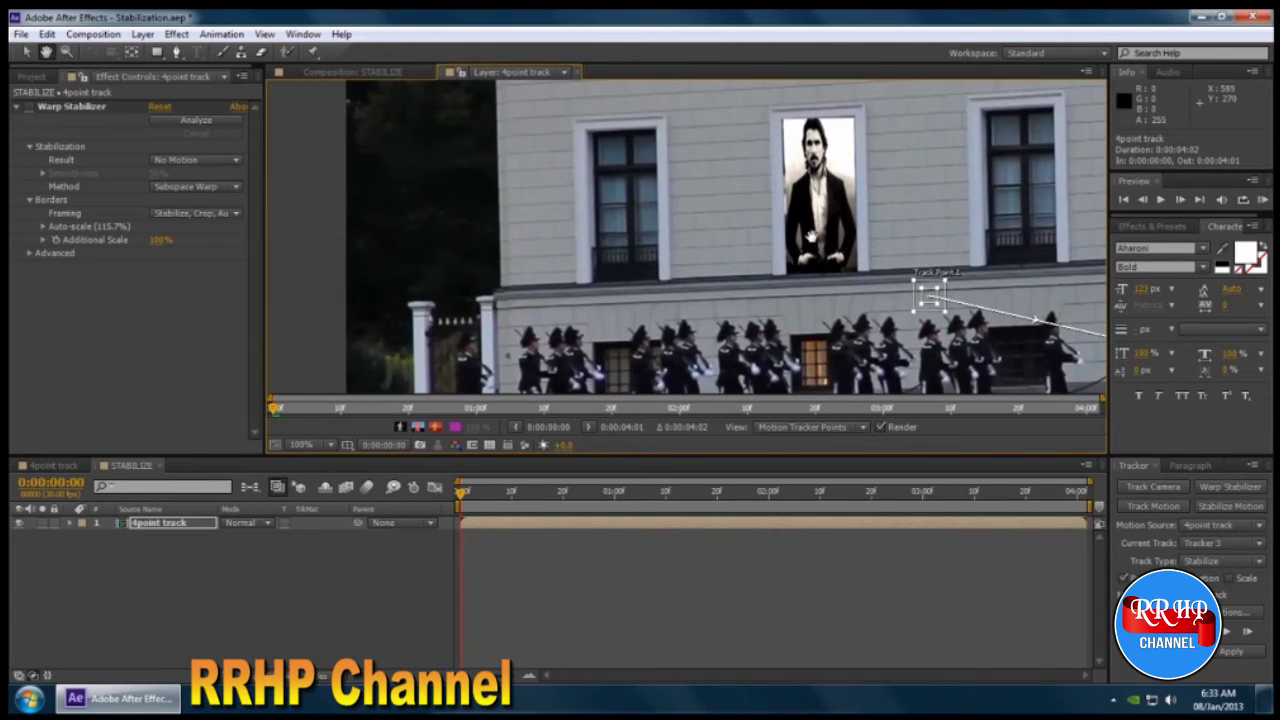
drag(811, 236, 856, 130)
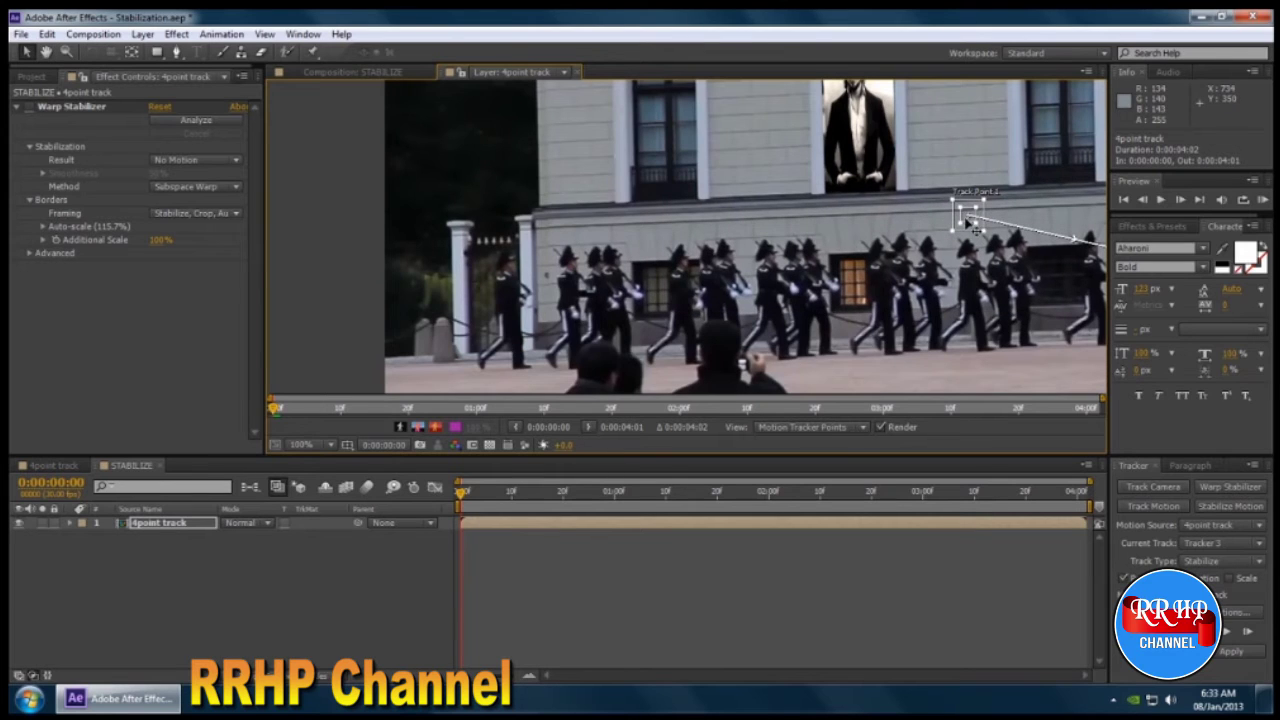
scroll(530, 250, up, 6)
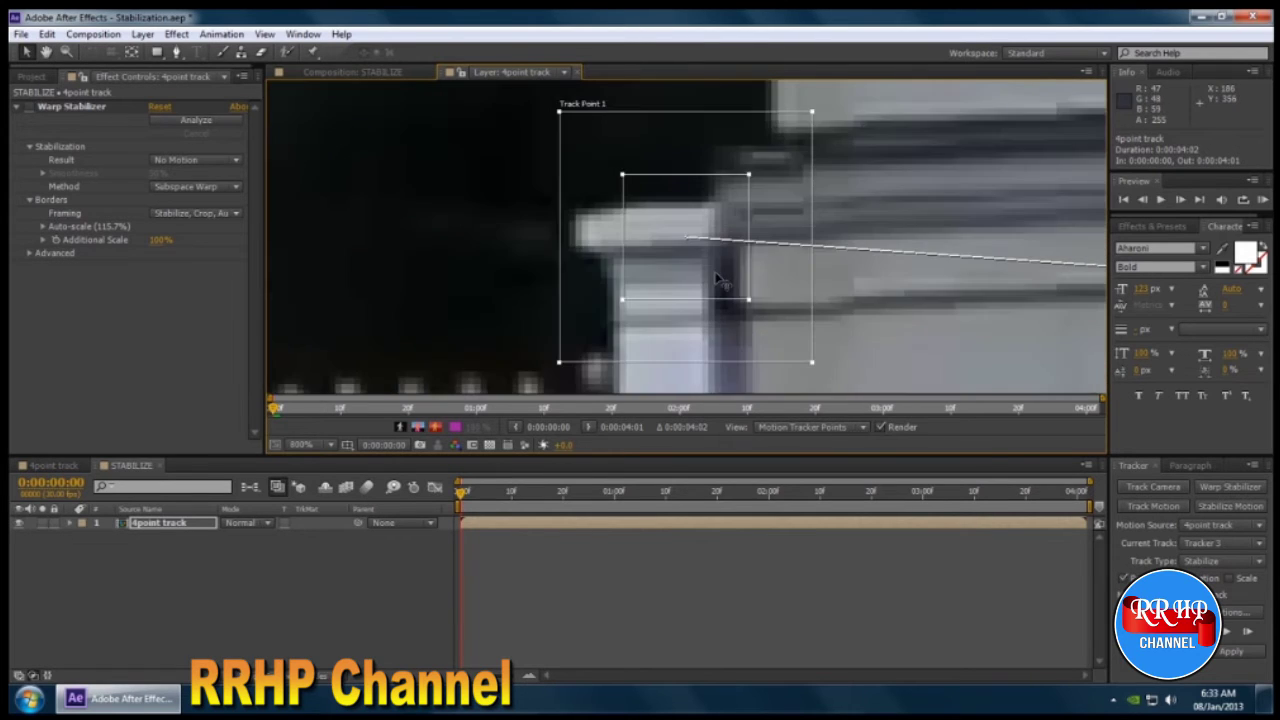
scroll(718, 281, up, 2)
drag(632, 285, 402, 231)
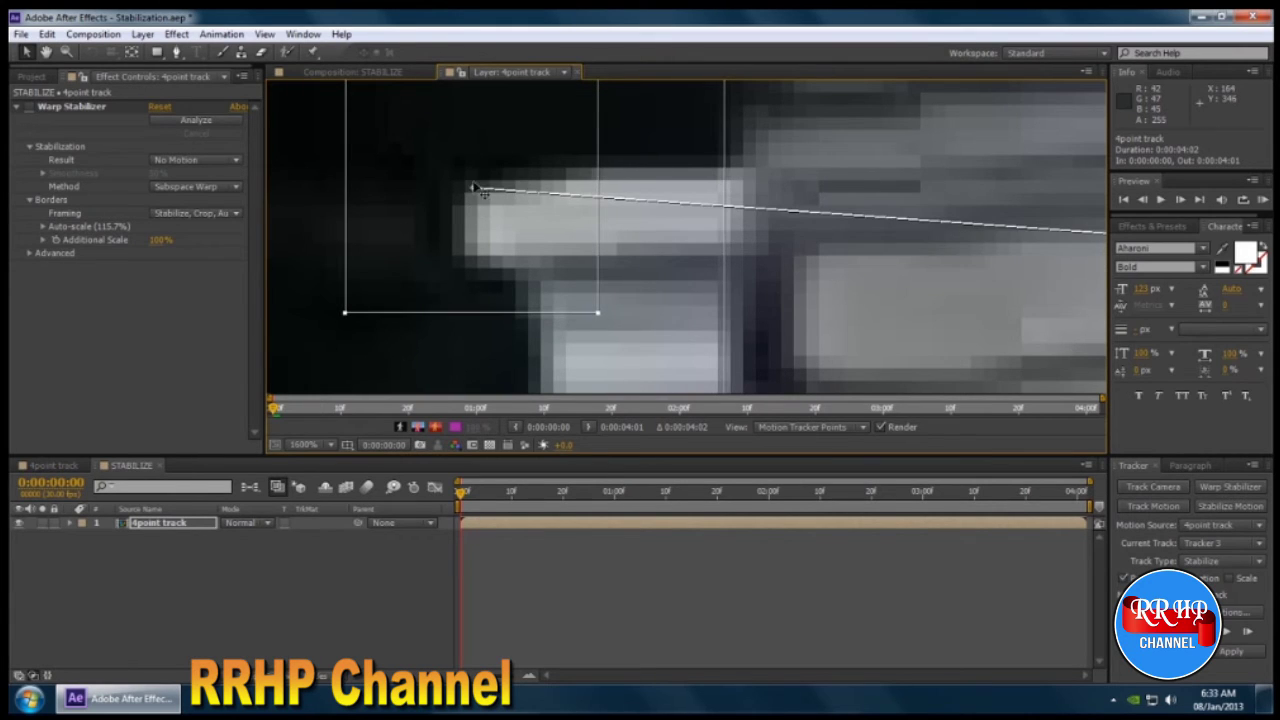
scroll(476, 188, down, 6)
scroll(540, 229, up, 4)
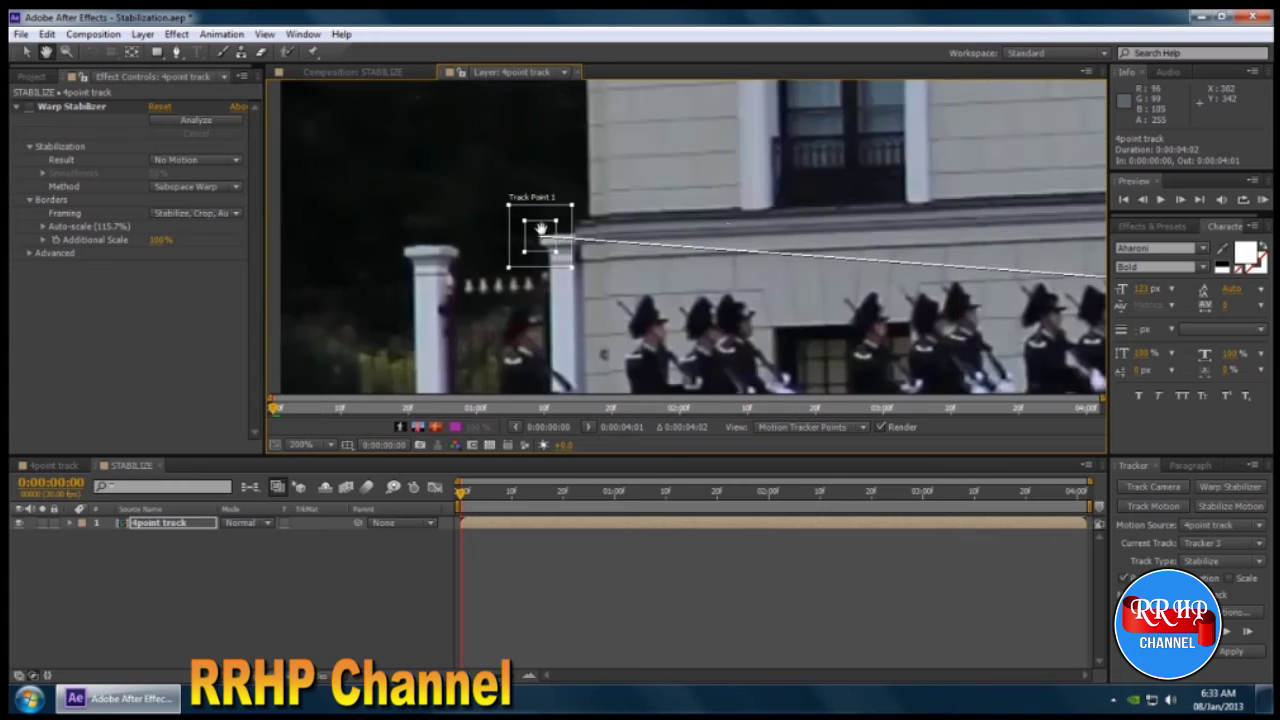
Step: Place Track Point 2 where the end of the building's dark ledge meets the stone pillar
drag(1013, 236, 260, 220)
drag(1098, 240, 817, 246)
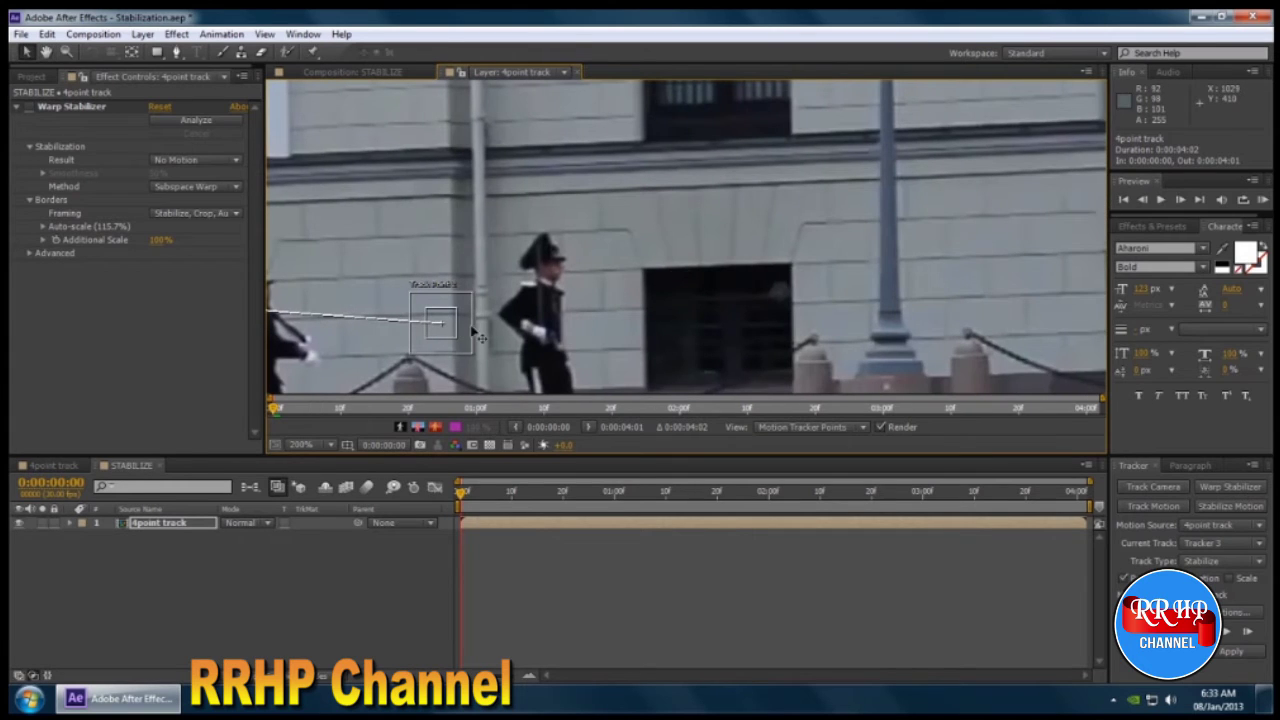
drag(1090, 118, 540, 300)
drag(654, 294, 632, 296)
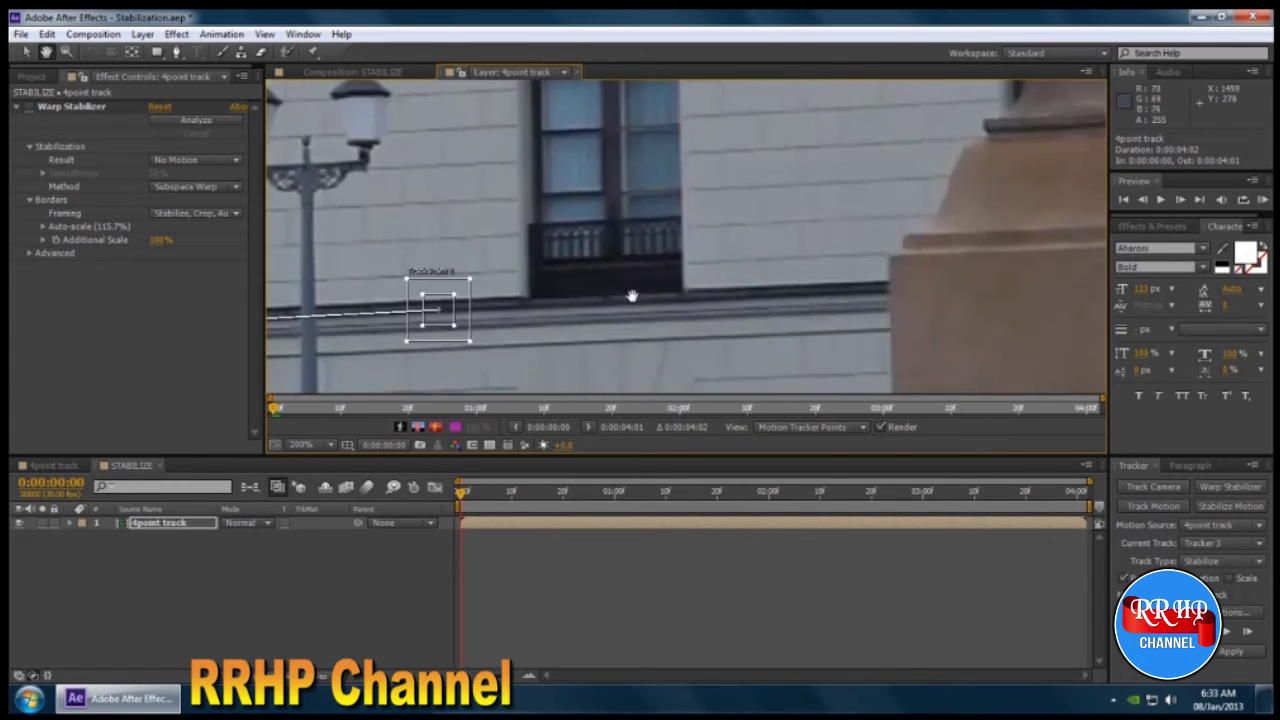
drag(436, 333, 812, 308)
scroll(800, 350, up, 4)
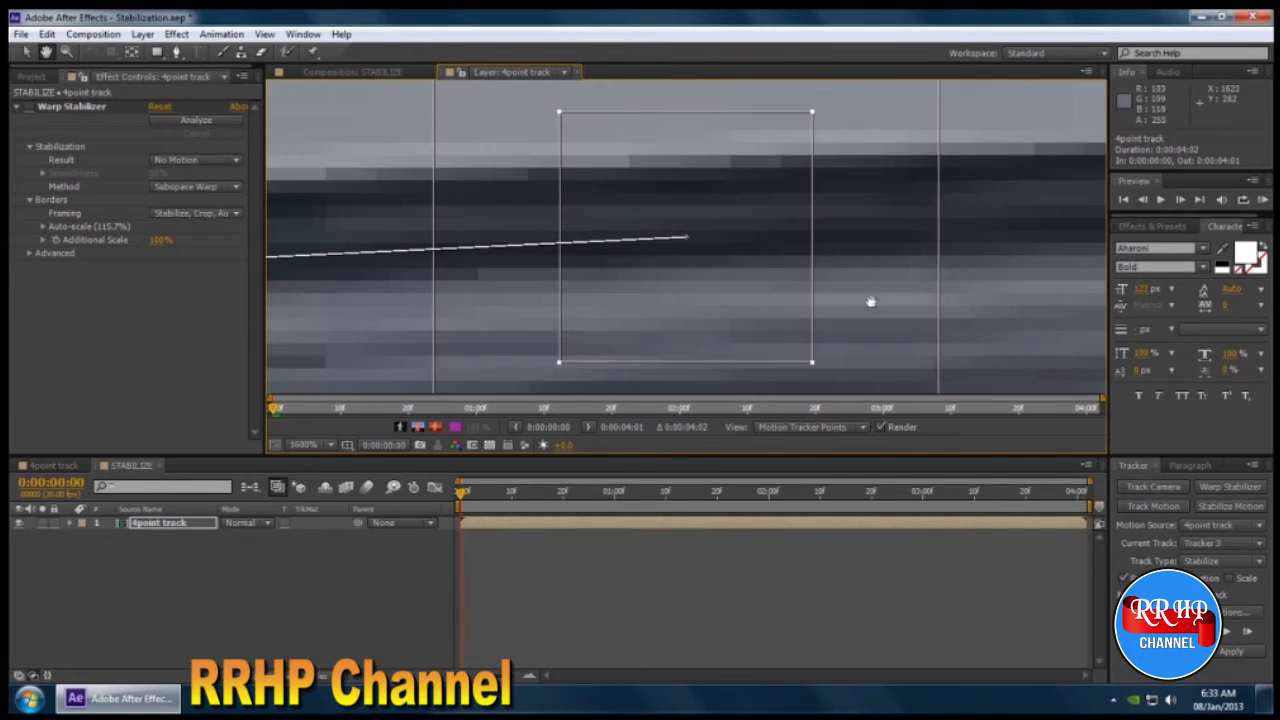
scroll(871, 300, down, 1)
drag(877, 274, 795, 287)
drag(670, 303, 572, 302)
drag(405, 313, 878, 252)
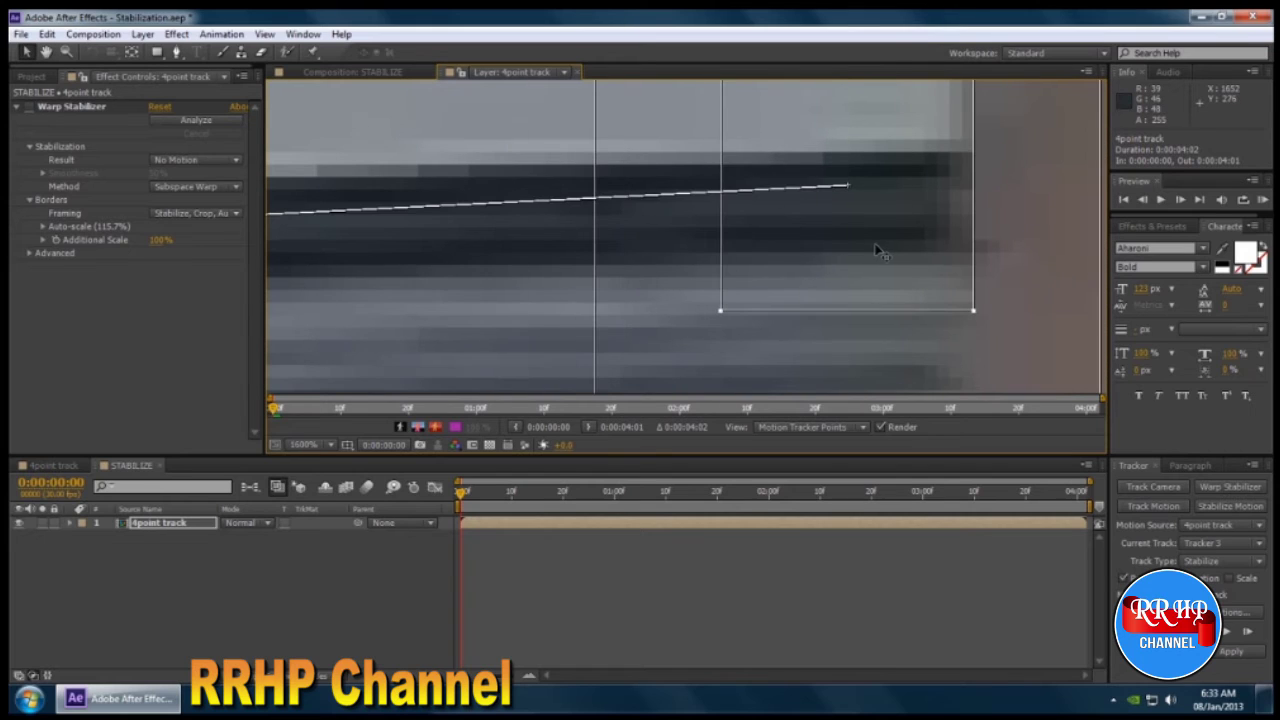
drag(886, 203, 720, 289)
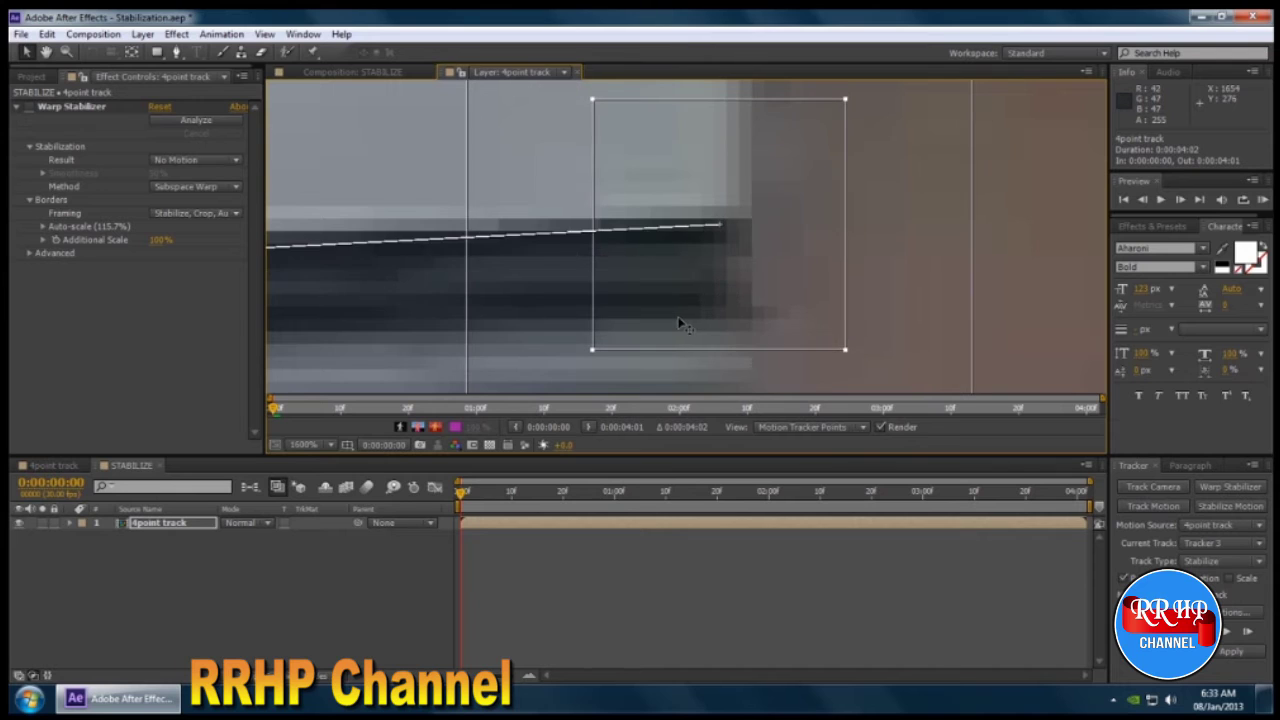
Step: Track both points forward through the whole clip and apply the stabilization to the 4point track layer
scroll(678, 324, down, 9)
scroll(634, 306, up, 3)
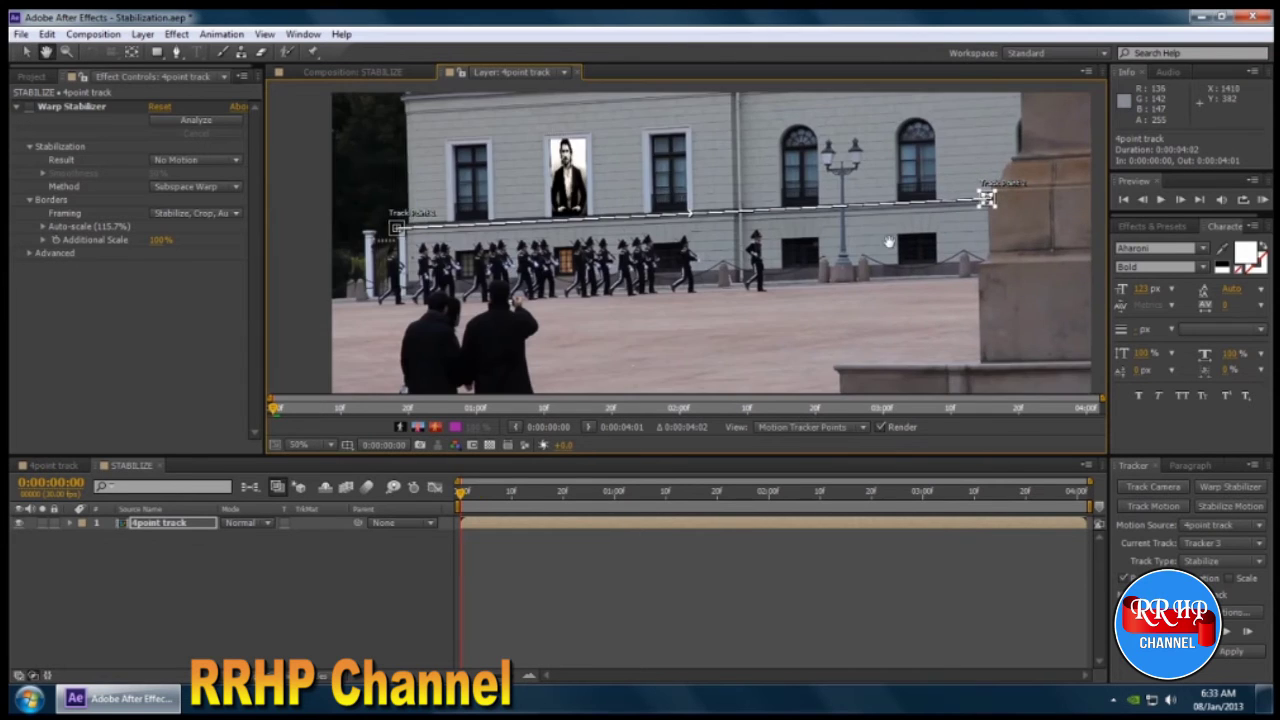
scroll(714, 248, down, 2)
scroll(622, 247, up, 2)
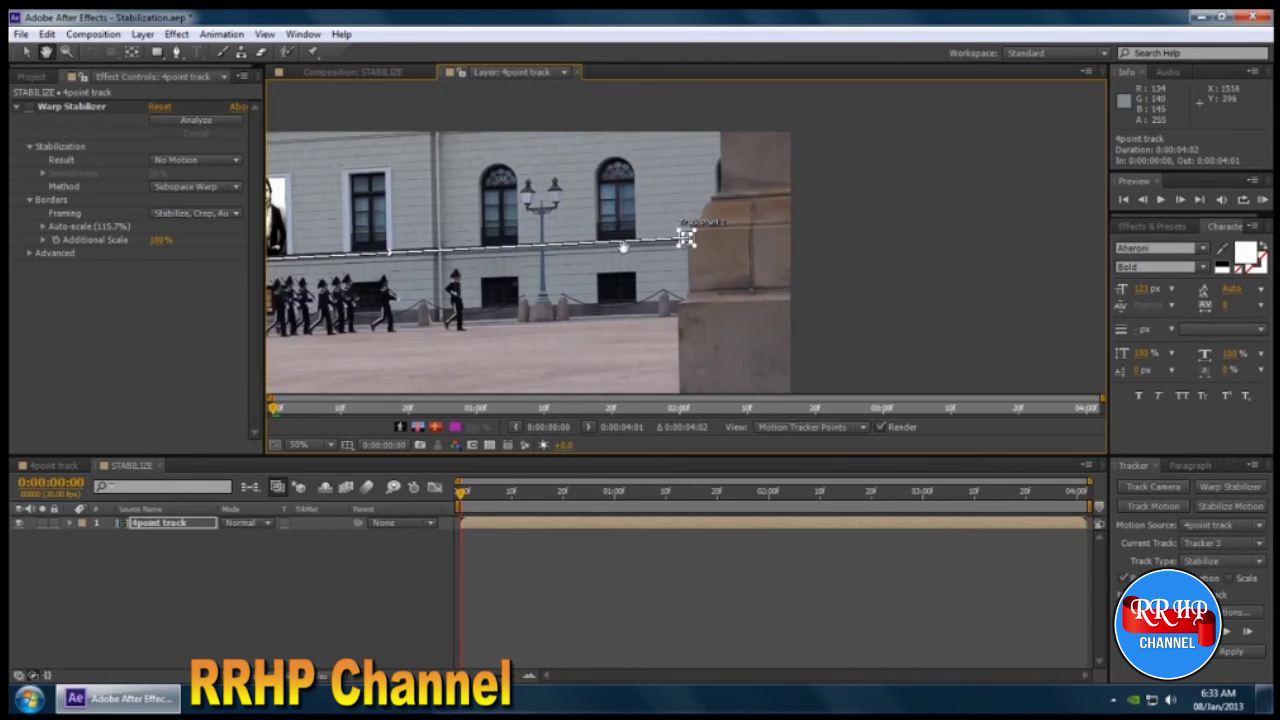
drag(622, 247, 834, 212)
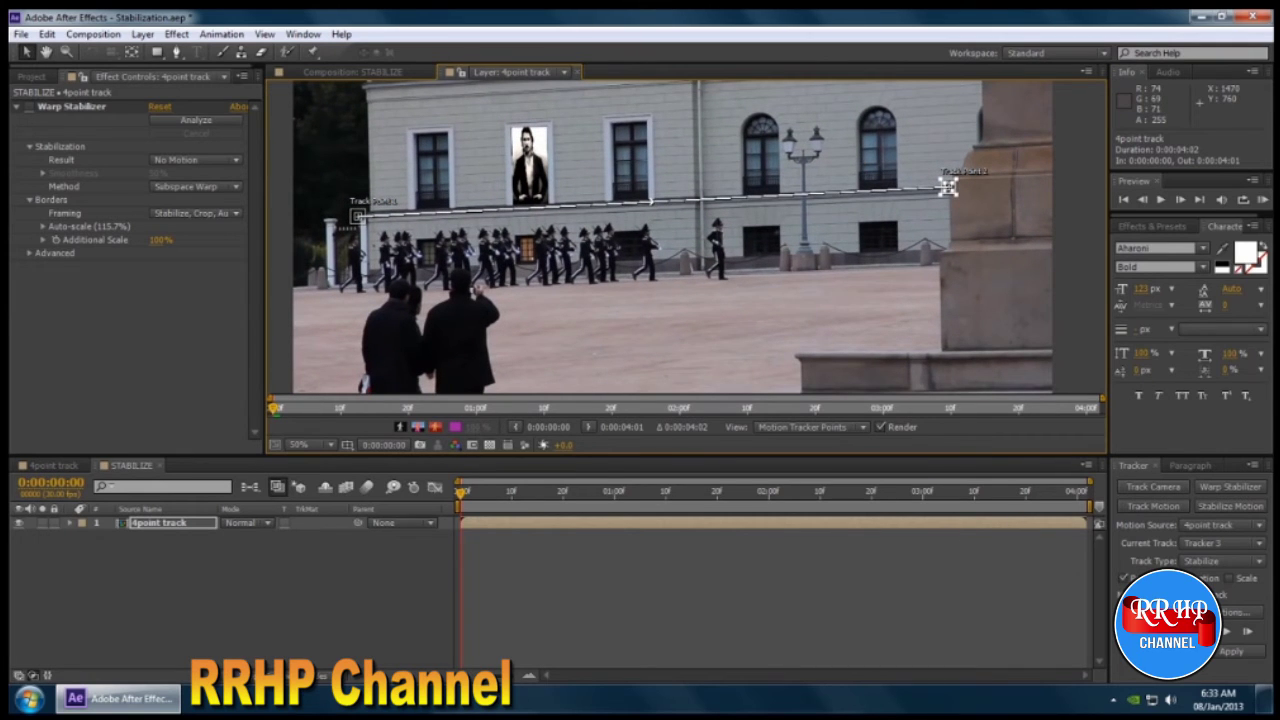
click(1228, 634)
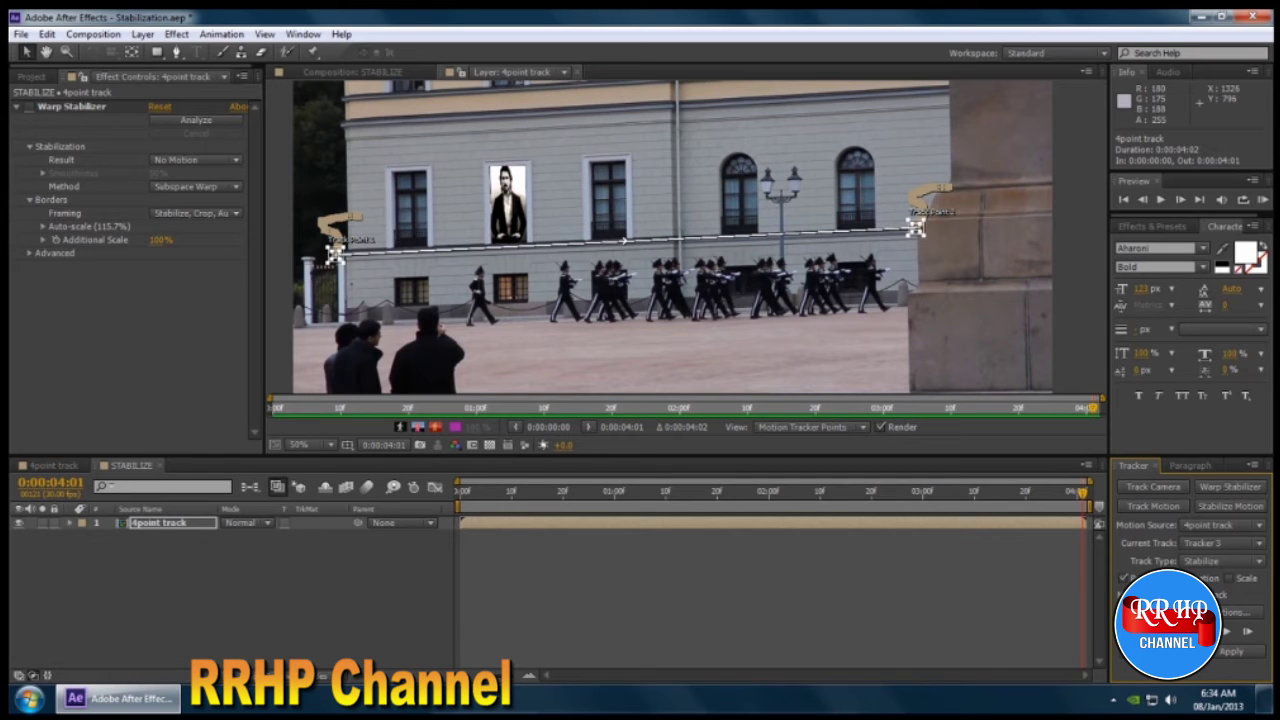
click(1231, 651)
click(750, 400)
click(1224, 652)
click(621, 371)
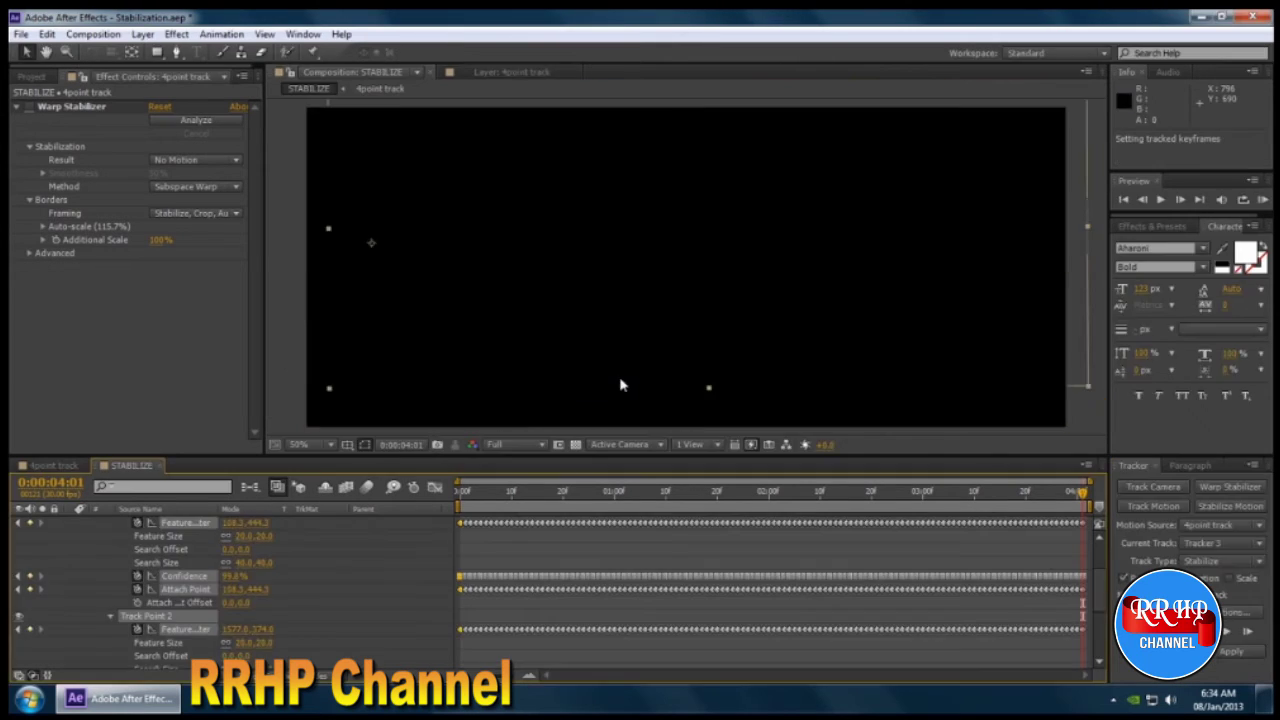
Step: Return to the first frame, view the composition at 33.3% and play a RAM preview of the tracker-stabilized shot
scroll(728, 273, down, 2)
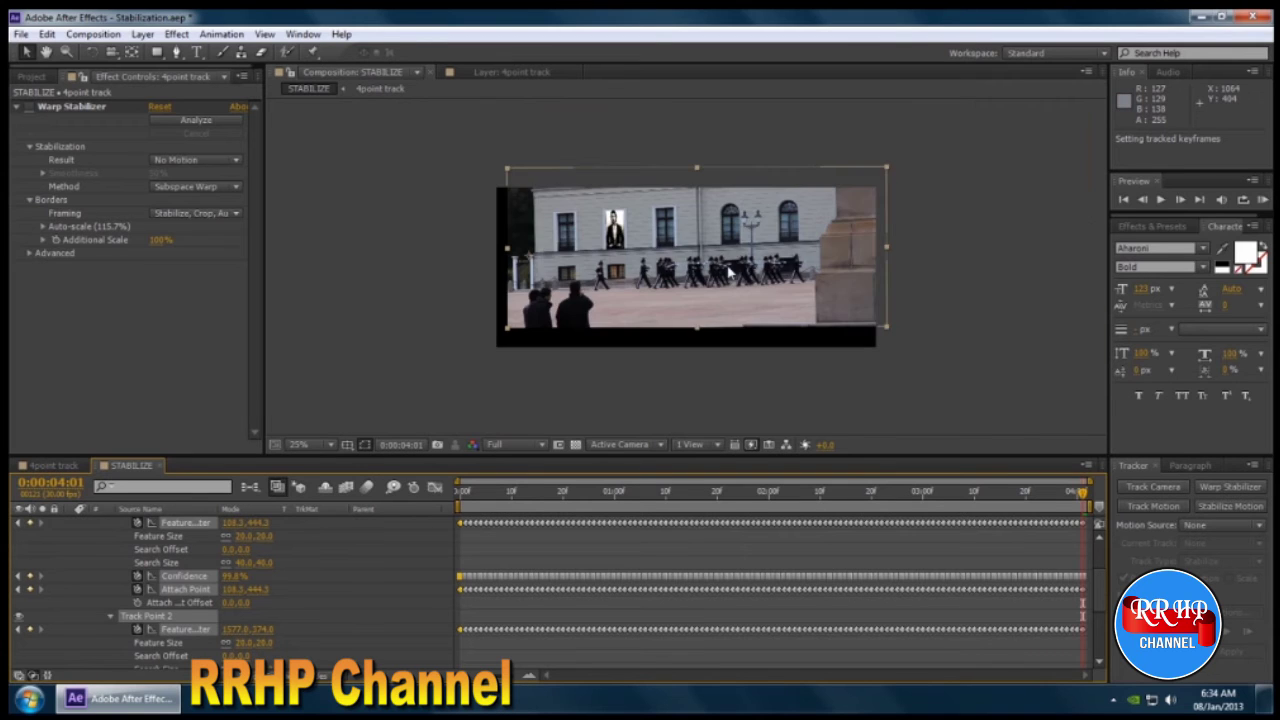
scroll(780, 250, up, 2)
mouse_move(810, 247)
mouse_down()
mouse_move(792, 278)
mouse_move(787, 253)
mouse_up()
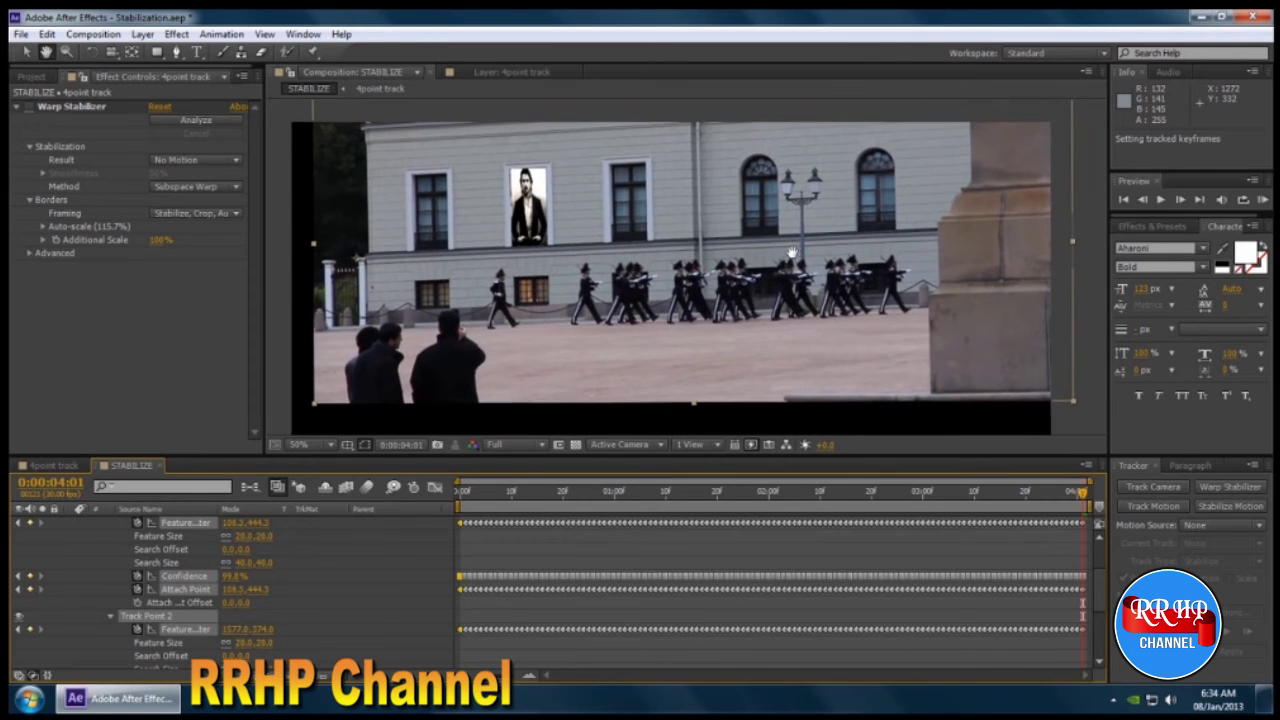
click(1092, 359)
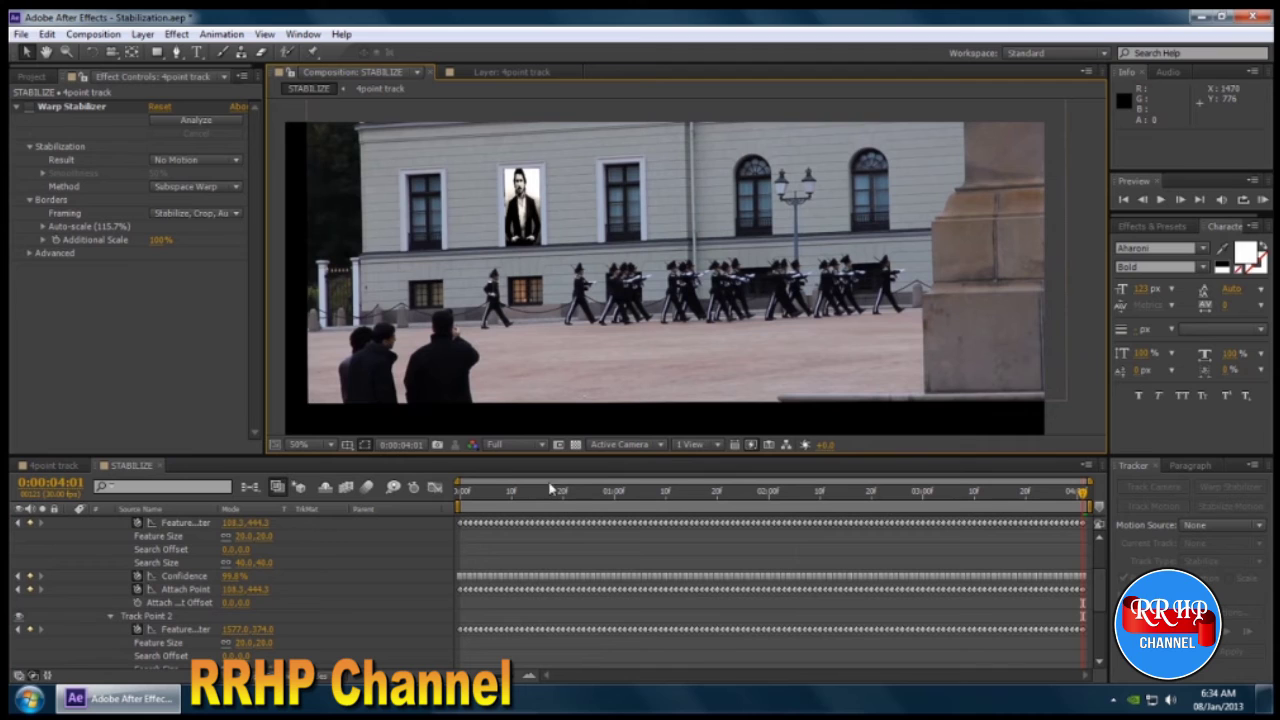
drag(476, 497, 459, 497)
scroll(699, 314, down, 2)
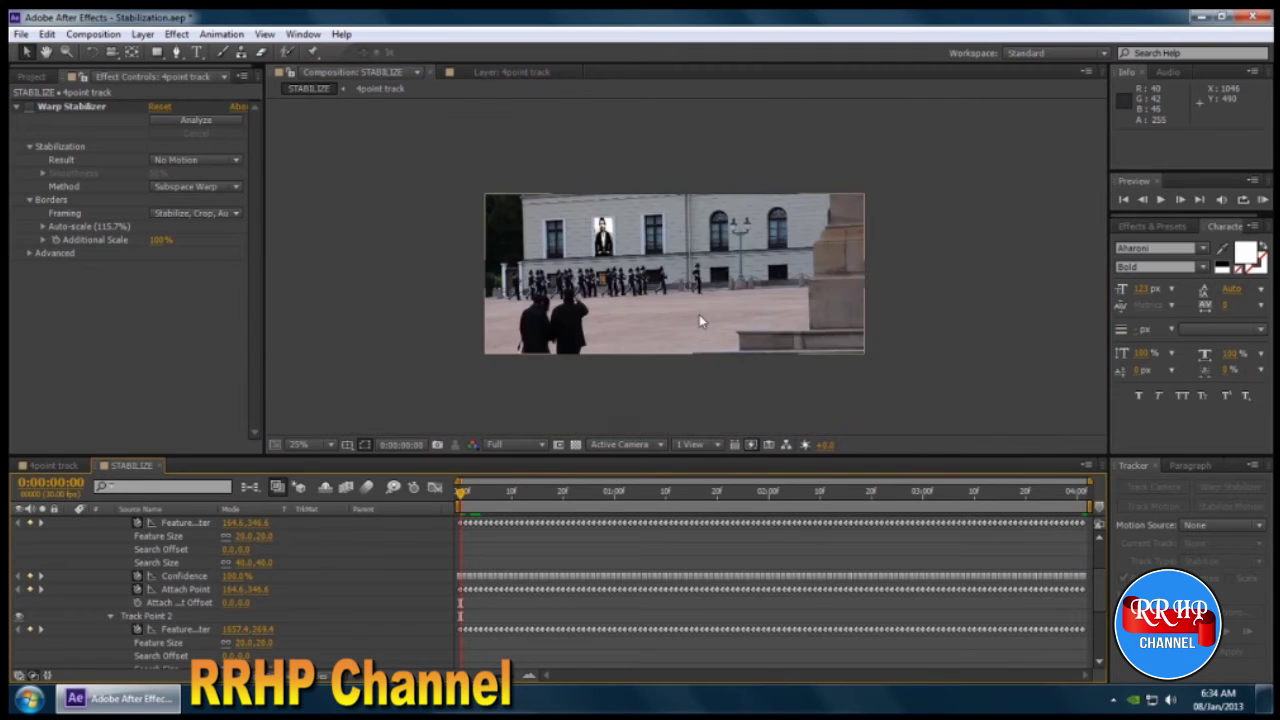
scroll(700, 320, up, 2)
key(space)
mouse_move(814, 308)
mouse_down()
mouse_move(841, 299)
mouse_move(832, 291)
mouse_up()
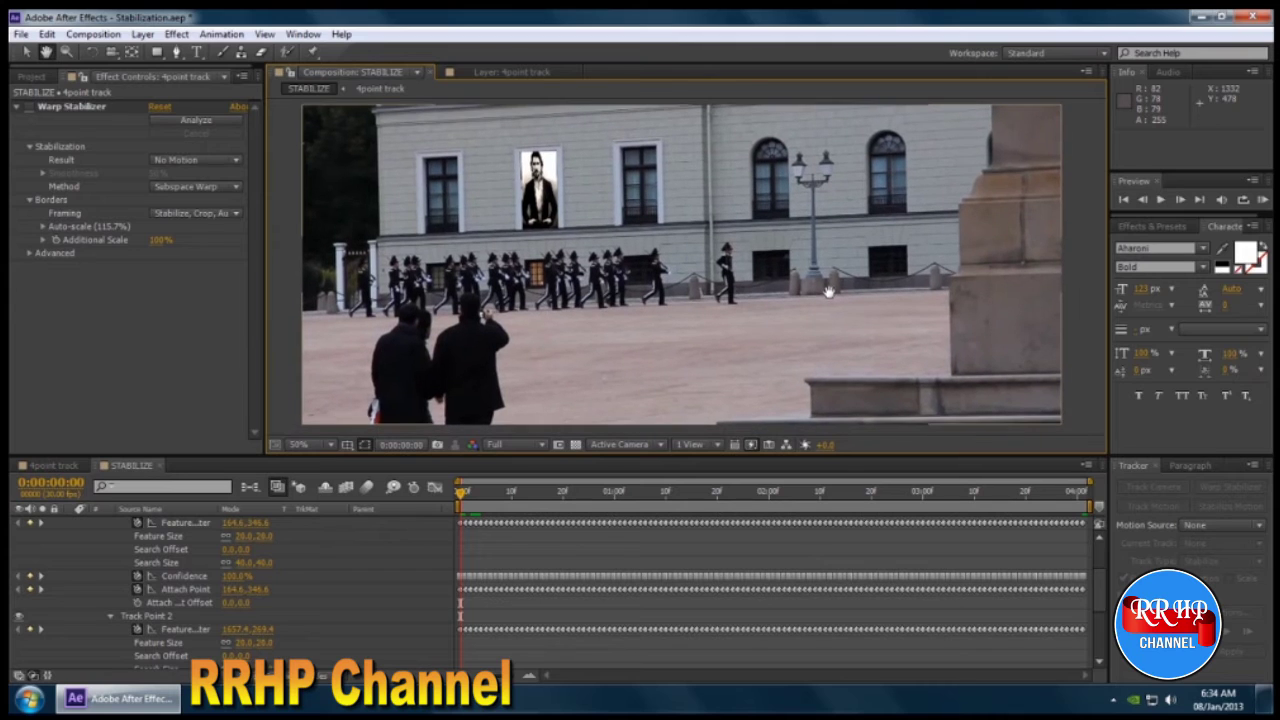
click(334, 446)
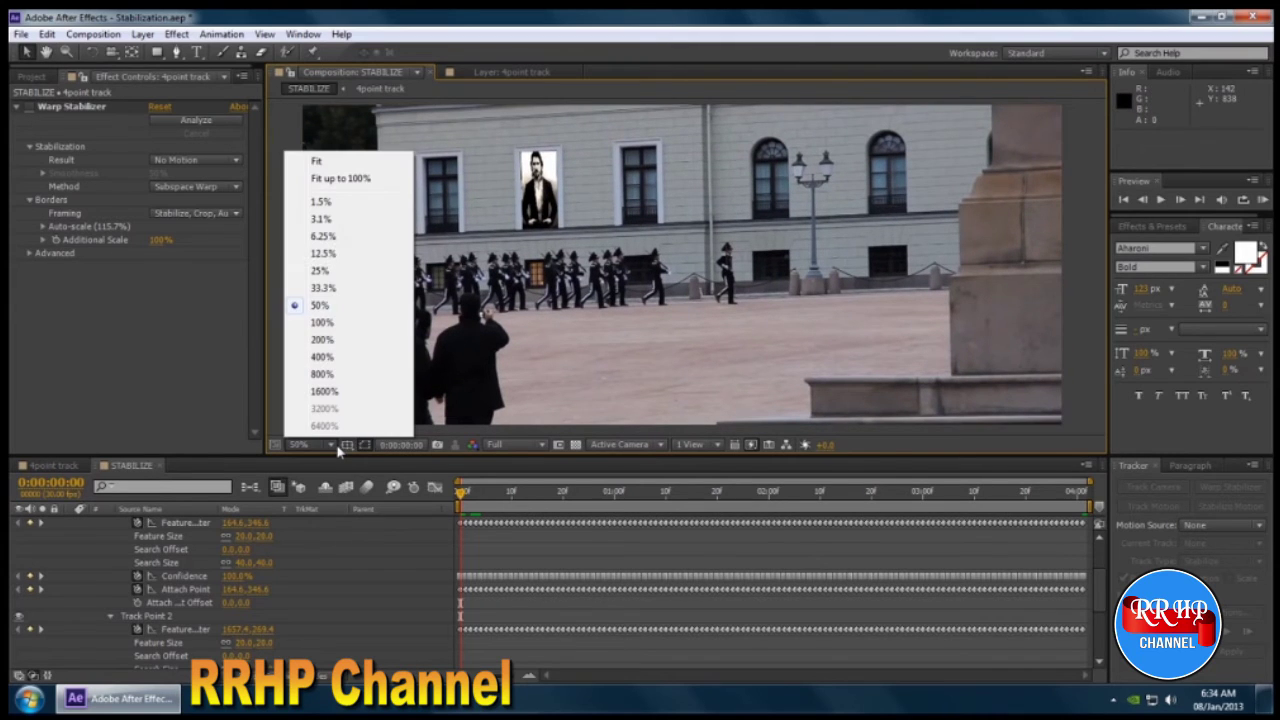
click(330, 288)
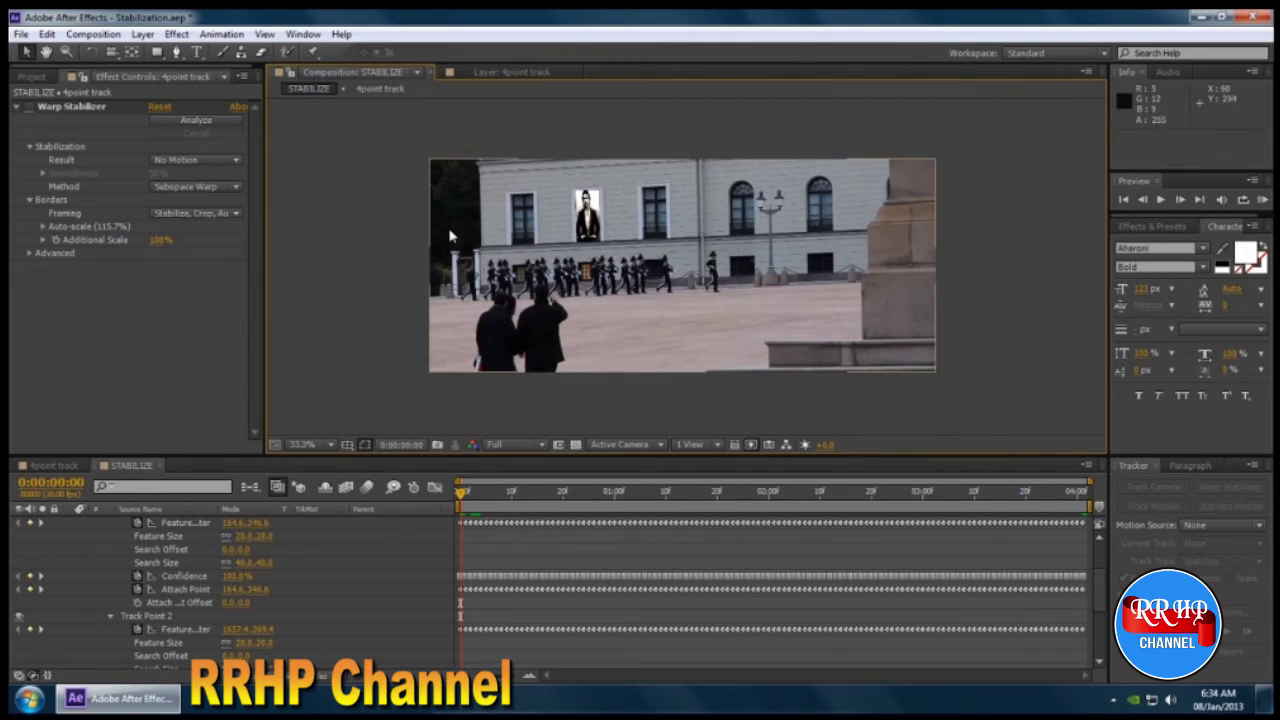
key(KP_0)
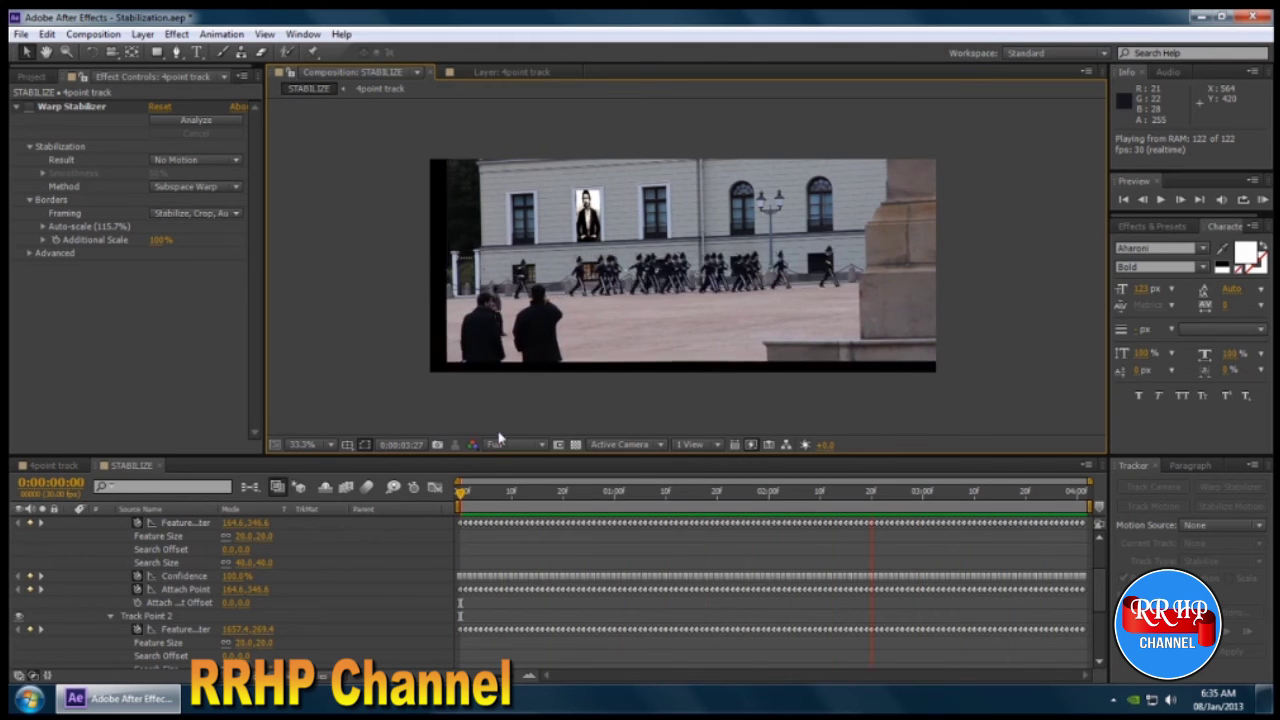
key(space)
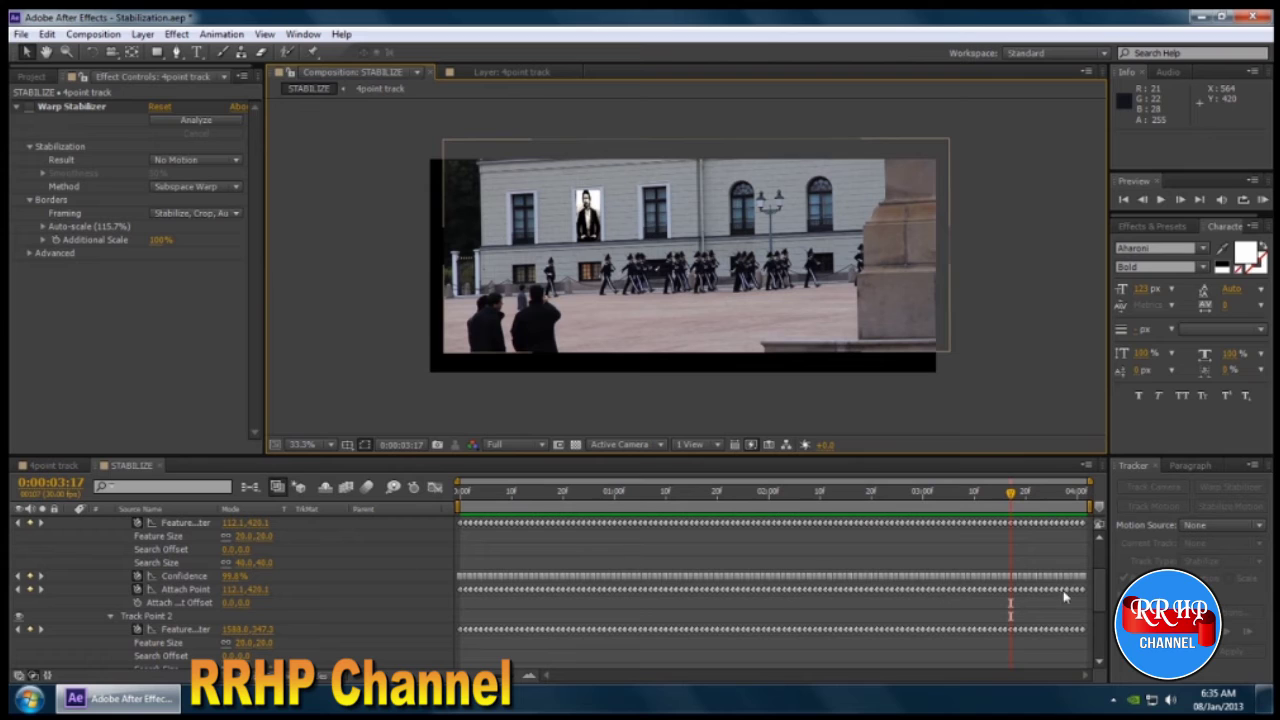
Step: Scale the 4point track layer to 119% at the first frame to cover the black borders, and briefly preview it
mouse_move(1100, 588)
mouse_down()
mouse_move(1103, 540)
mouse_move(1104, 586)
mouse_up()
scroll(1100, 578, up, 3)
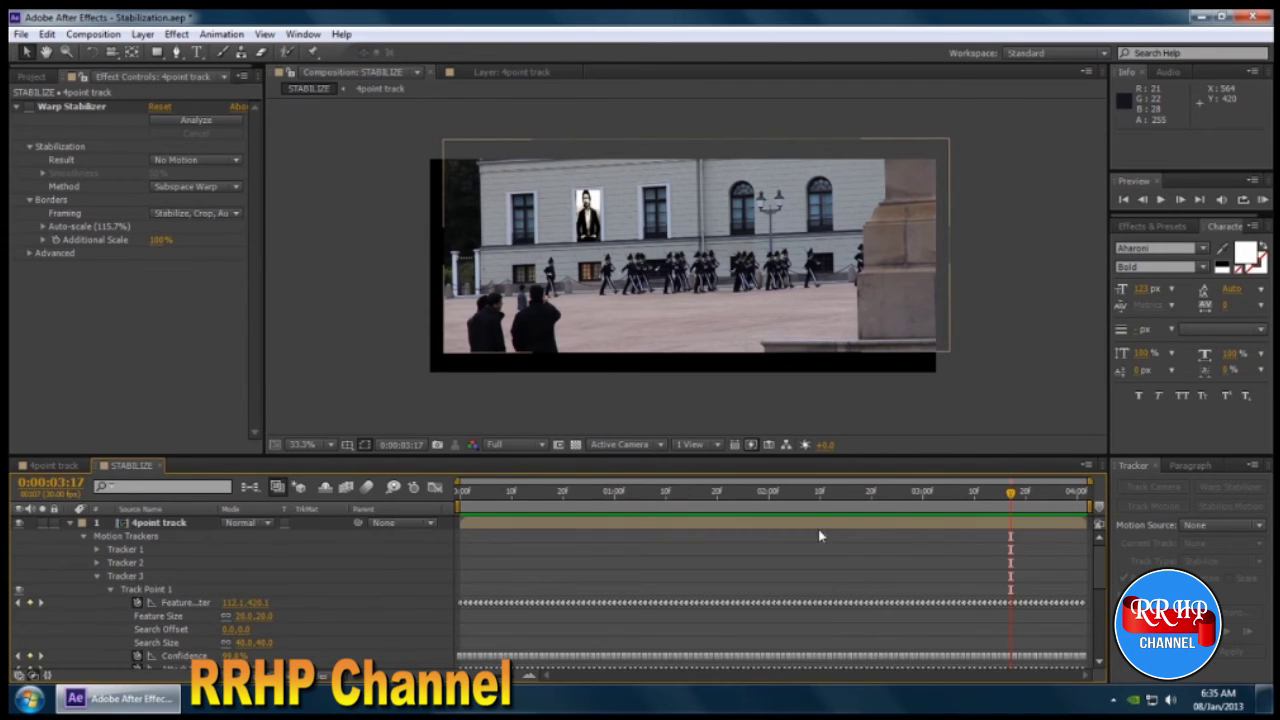
click(72, 527)
click(165, 528)
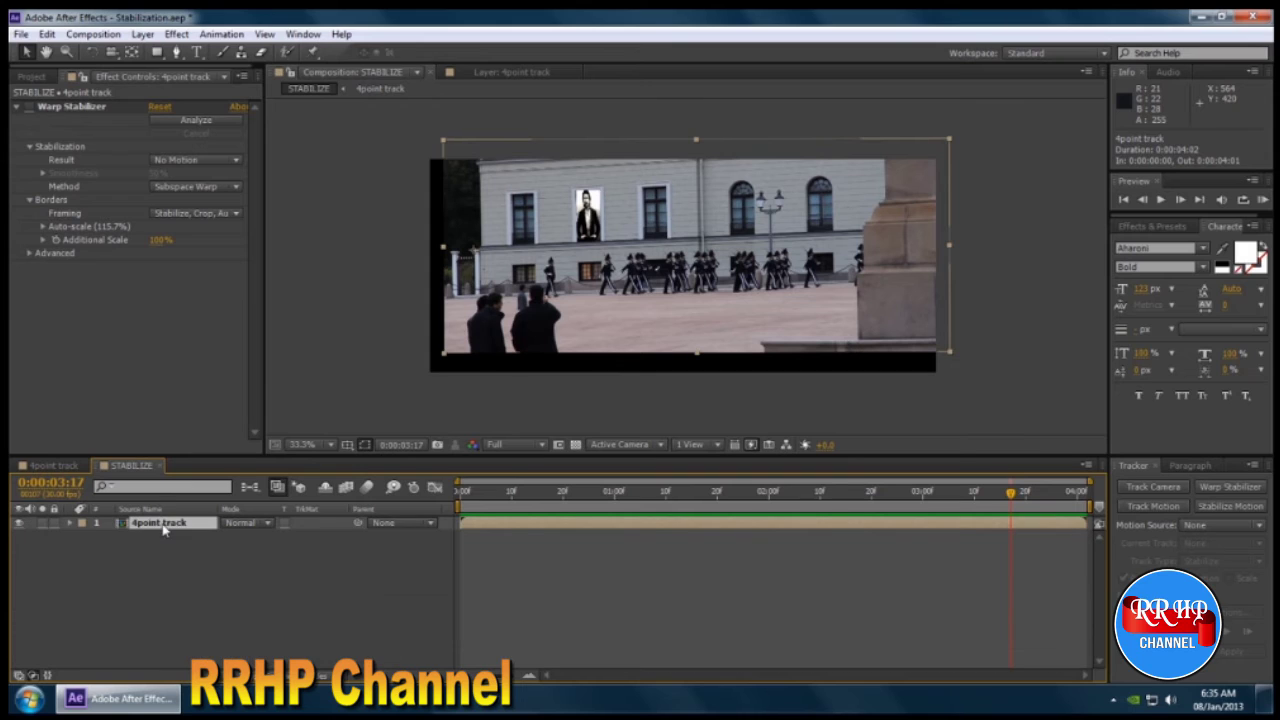
drag(505, 492, 446, 490)
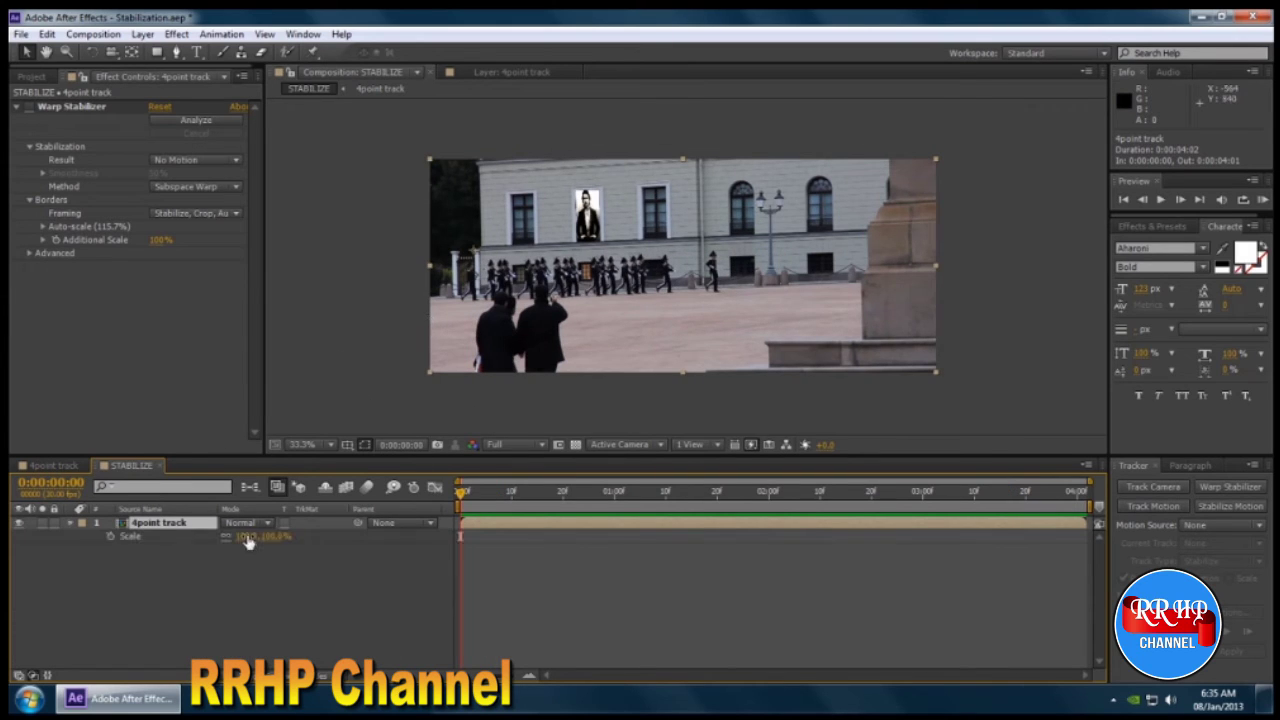
mouse_move(245, 536)
mouse_down()
mouse_move(280, 536)
mouse_move(266, 536)
mouse_up()
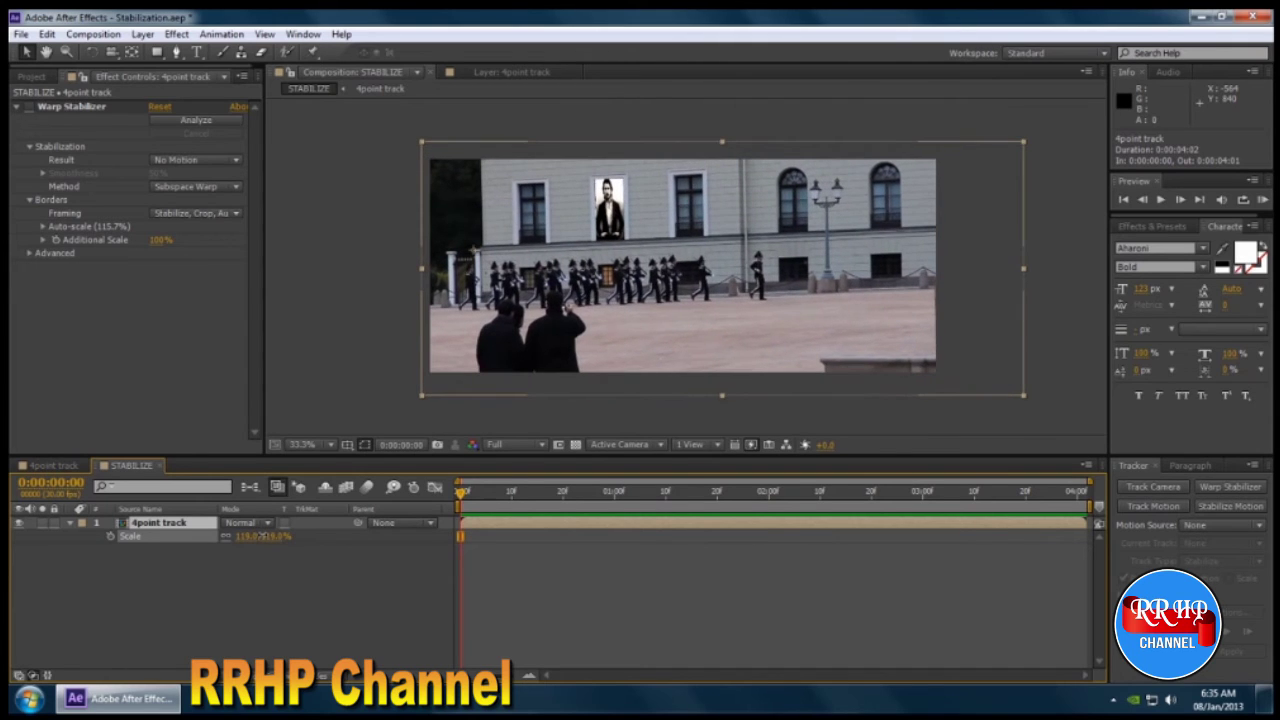
click(1066, 281)
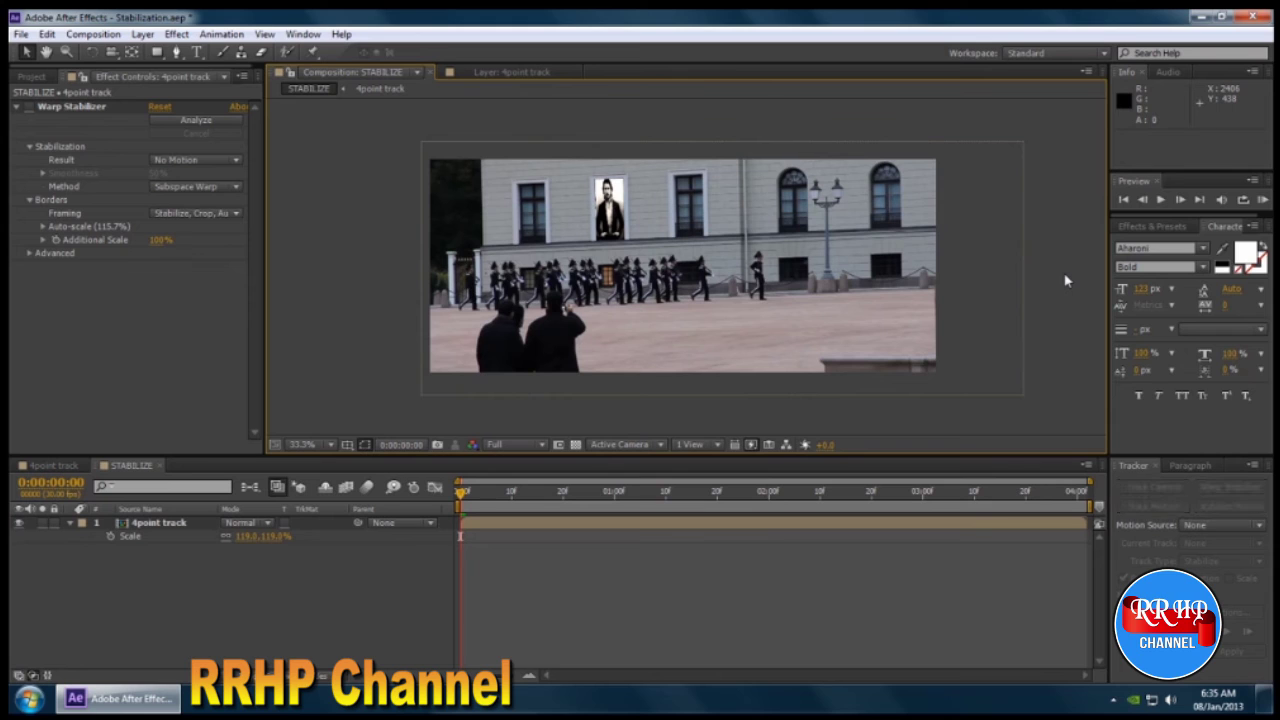
key(space)
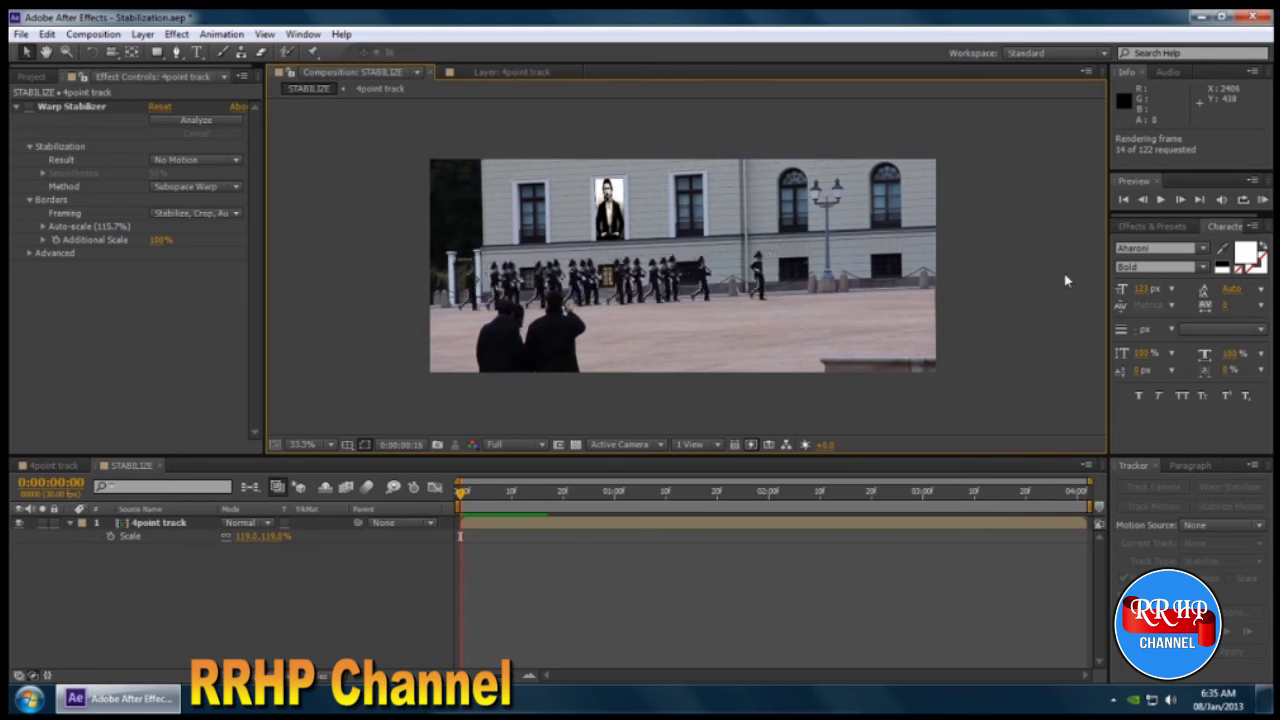
click(181, 536)
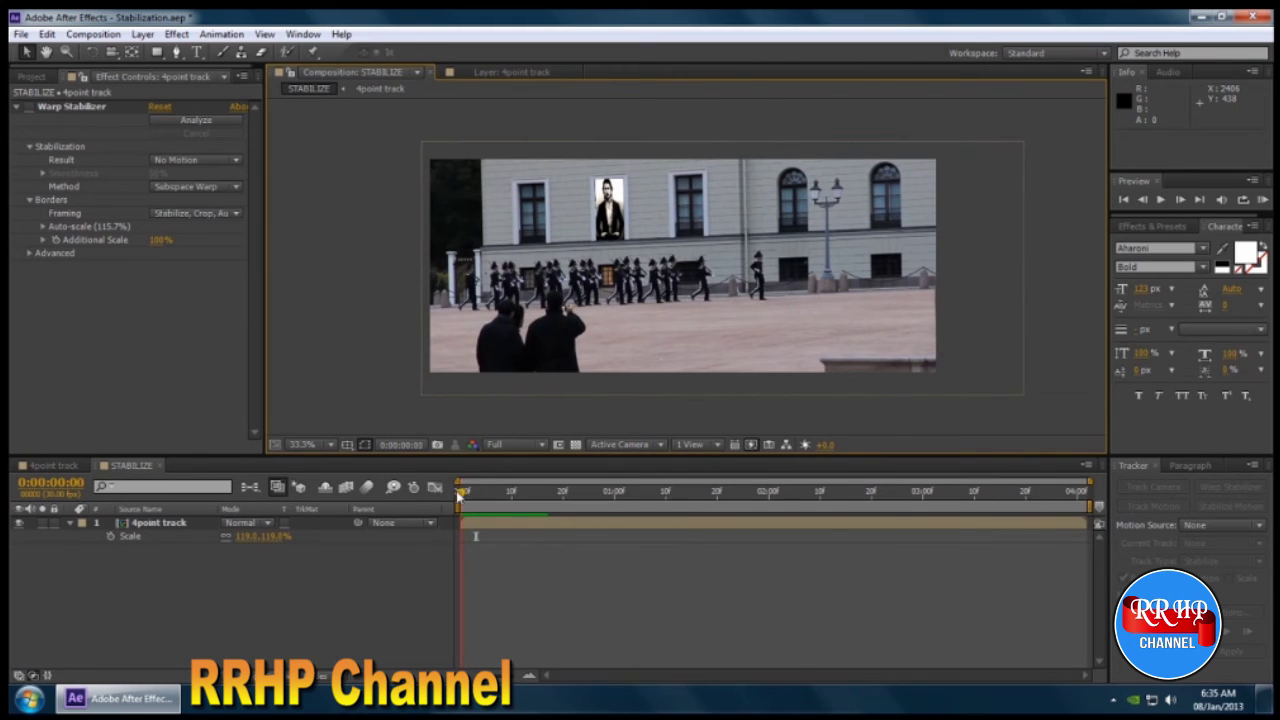
key(space)
Step: Shift the enlarged 4point track layer left in the frame by setting its X position to about 63.6
click(171, 523)
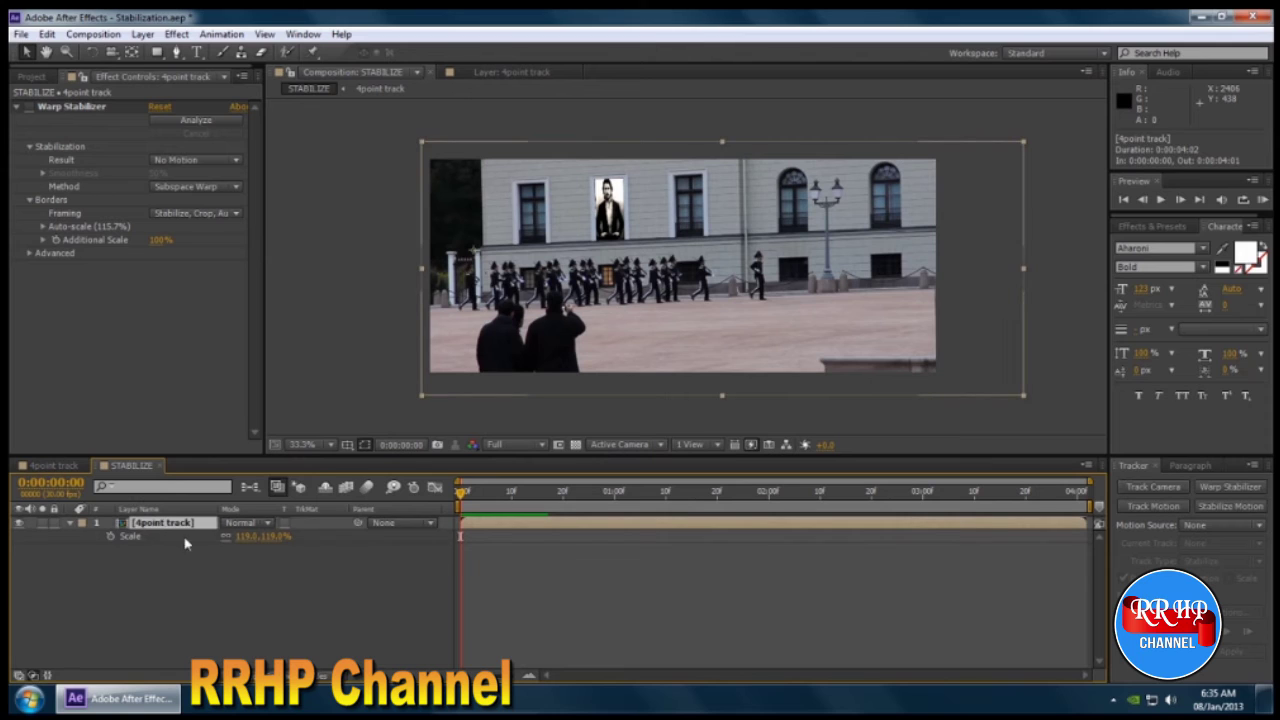
key(p)
drag(238, 540, 160, 538)
key(Return)
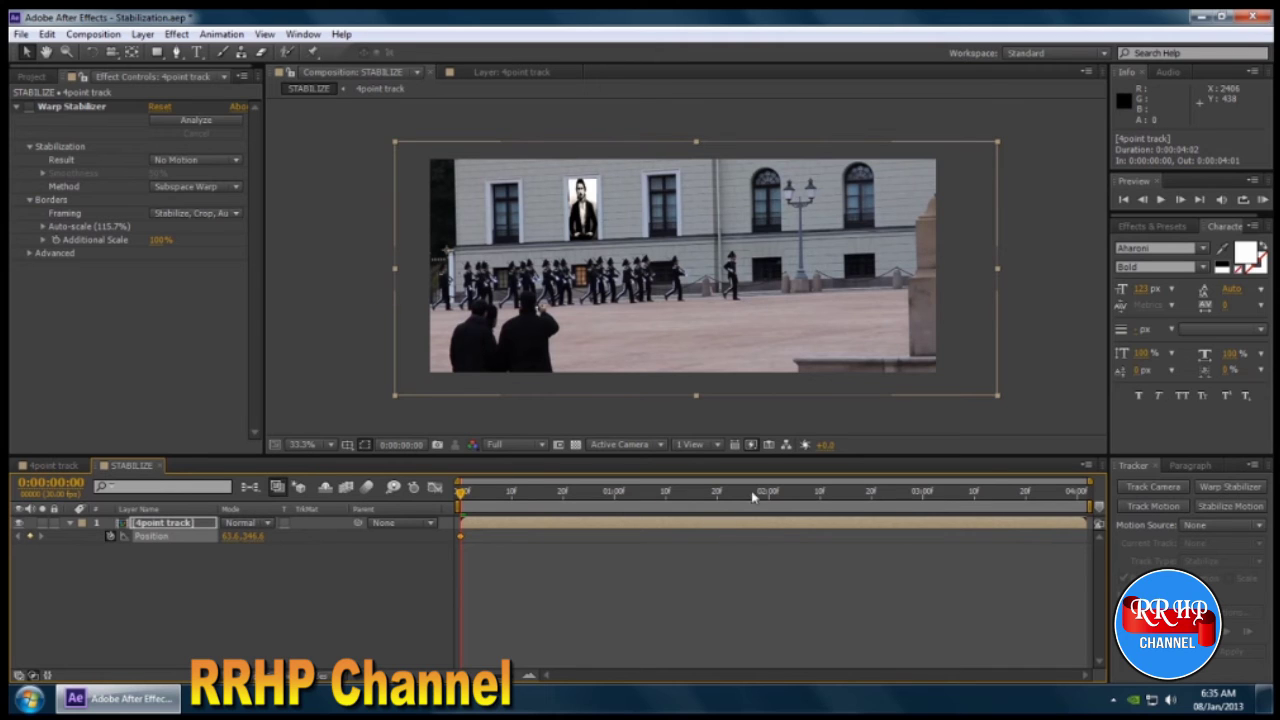
Step: Play back the repositioned shot and inspect the frame edges near the clip's end, at 0:00:03:27
click(828, 434)
key(space)
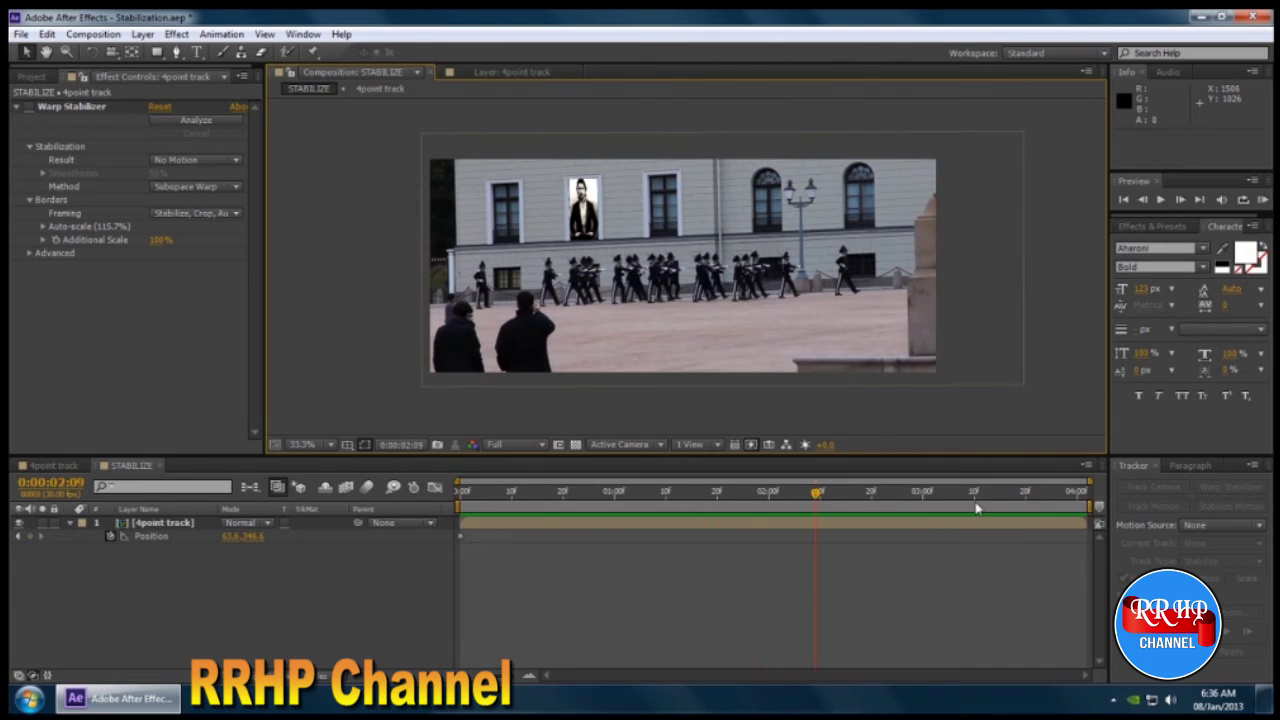
click(1062, 495)
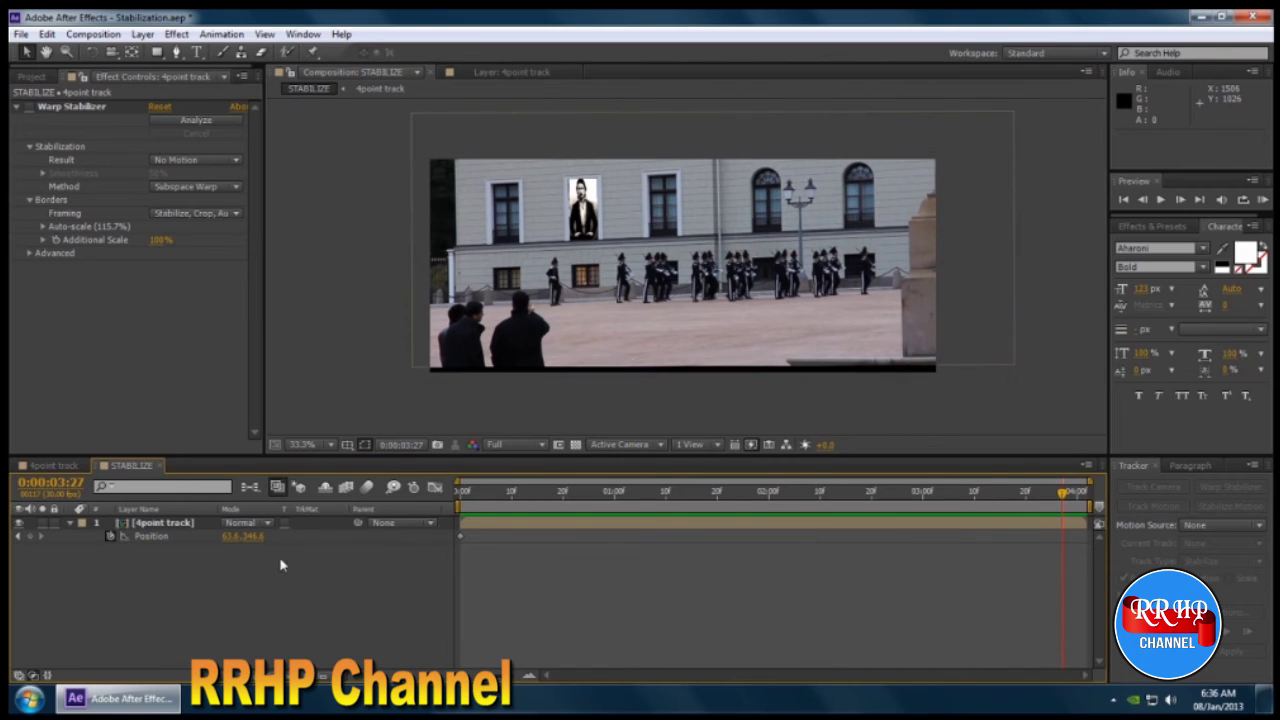
Step: Remove the 4point track layer's Position keyframing at the first frame, and set its Y position to 414.6 at the last frame
click(185, 533)
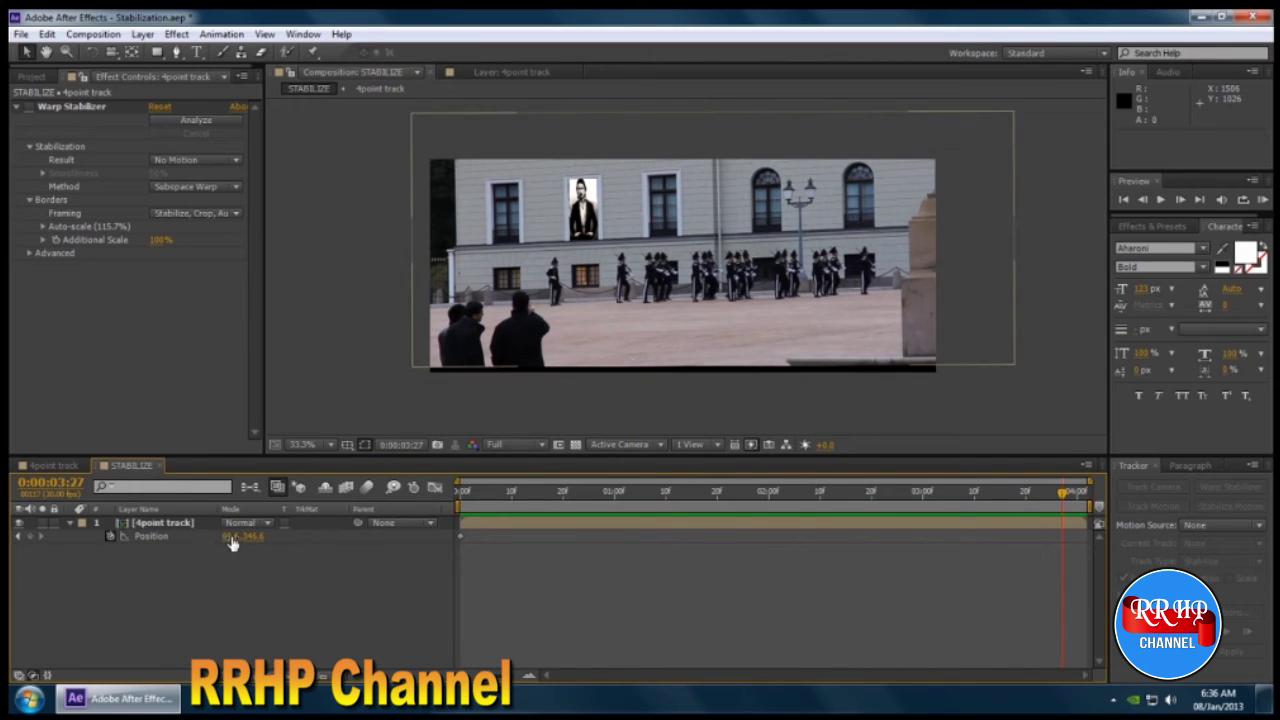
key(Home)
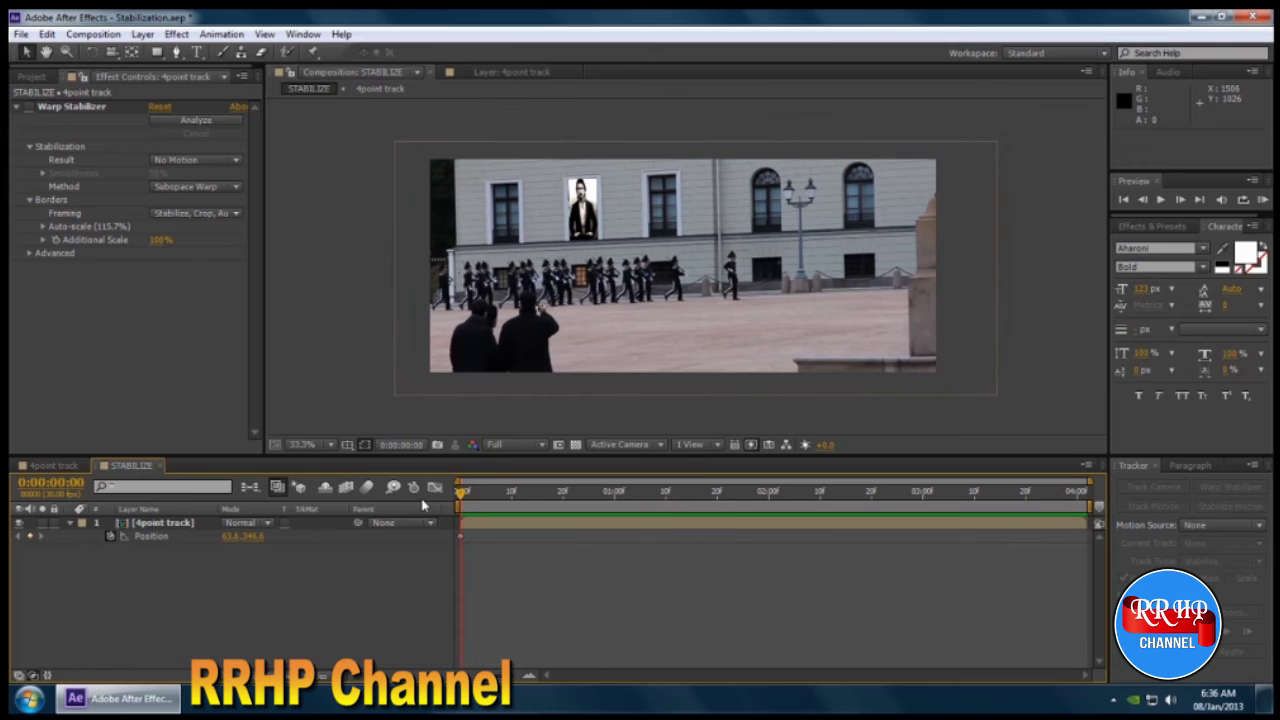
click(137, 543)
click(113, 538)
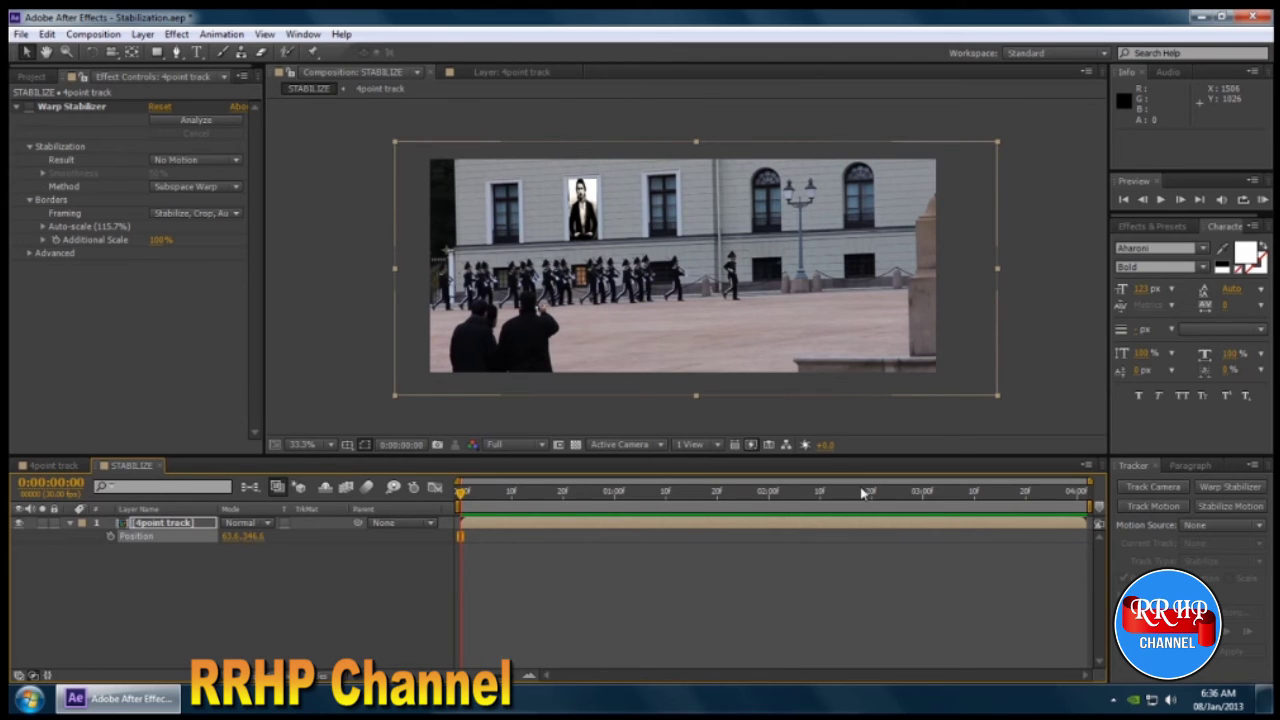
drag(967, 495, 1092, 495)
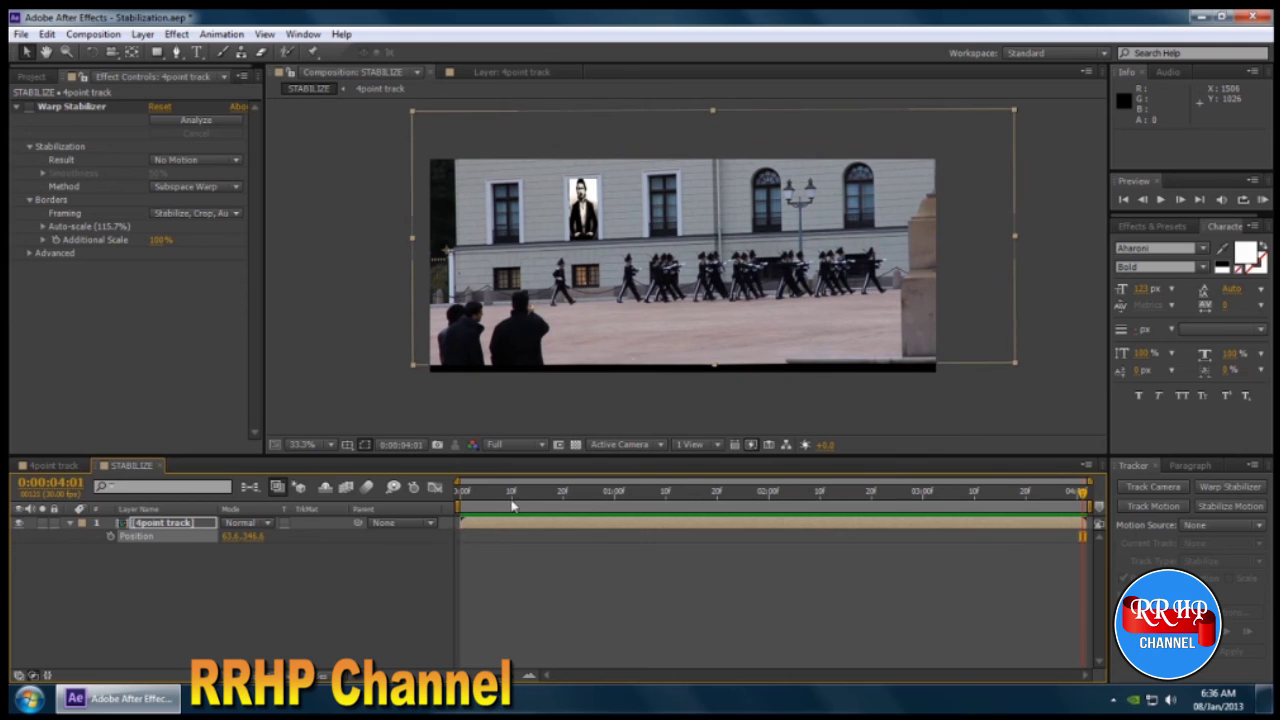
drag(248, 536, 302, 540)
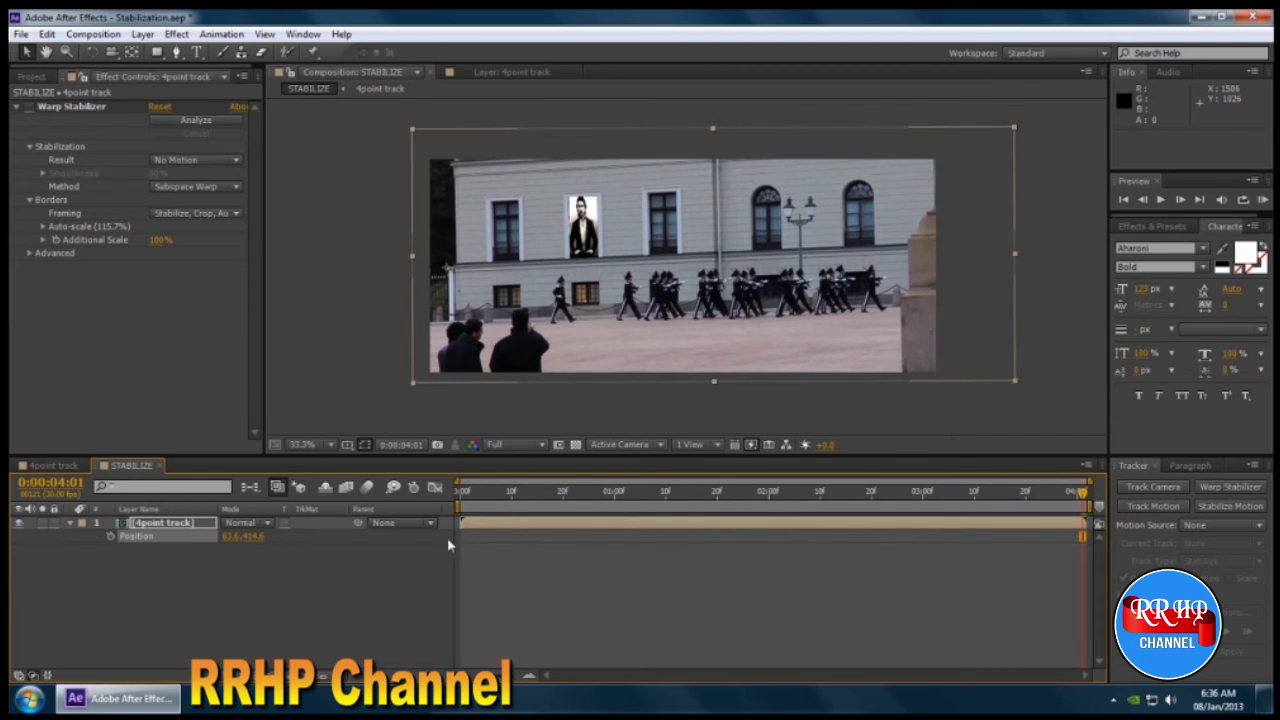
Step: Return to the first frame and play a RAM preview of the whole stabilized composition
drag(457, 495, 455, 495)
click(1066, 357)
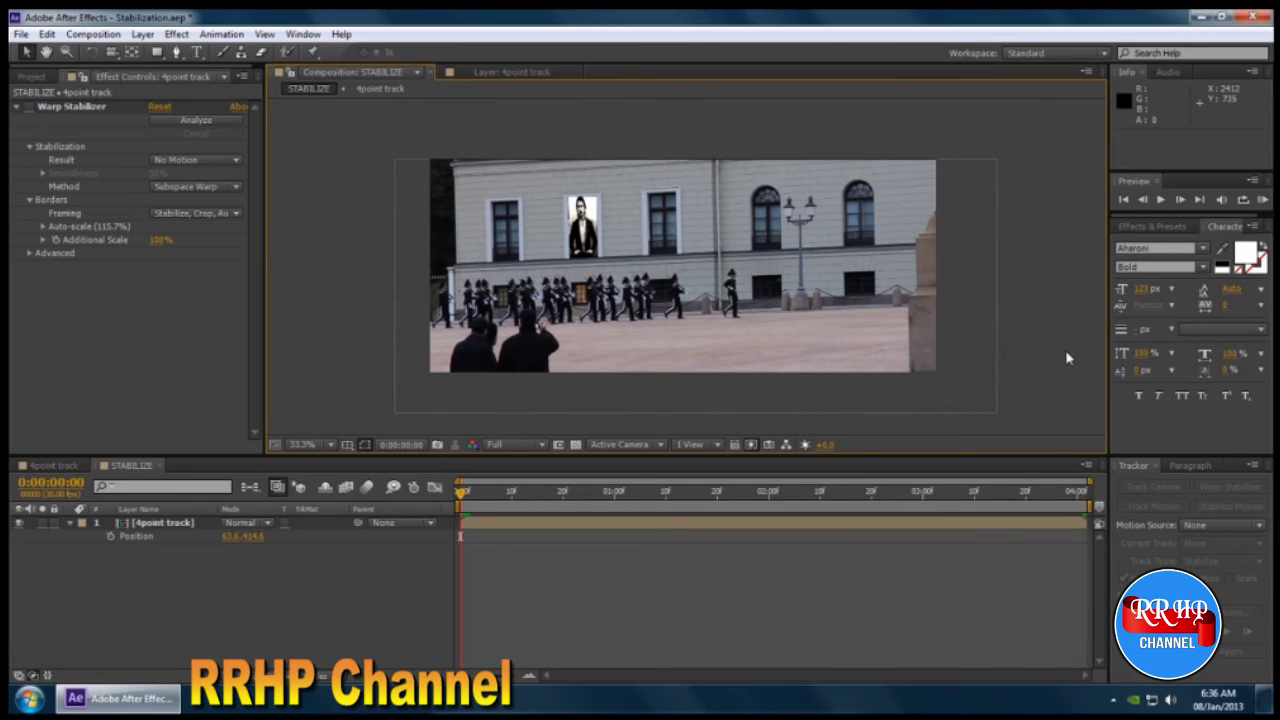
key(KP_0)
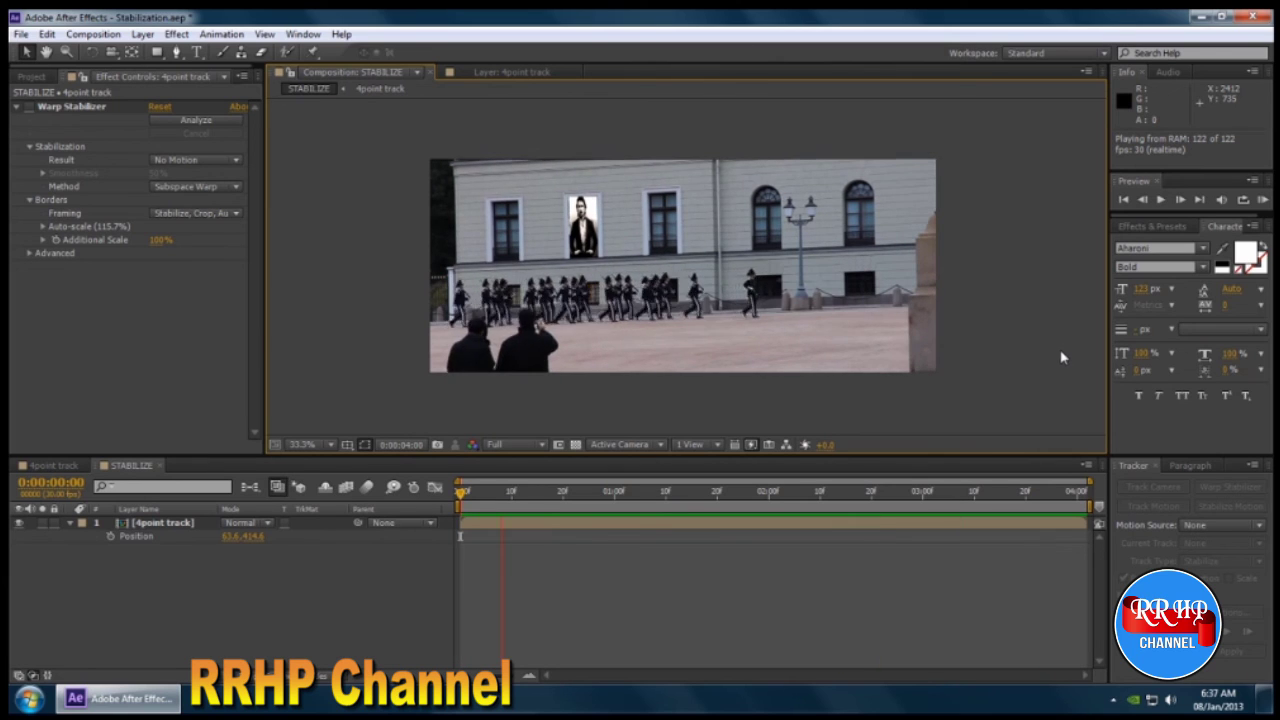
Step: Show the project's item list and leave the STABILIZE composition at its first frame
click(36, 79)
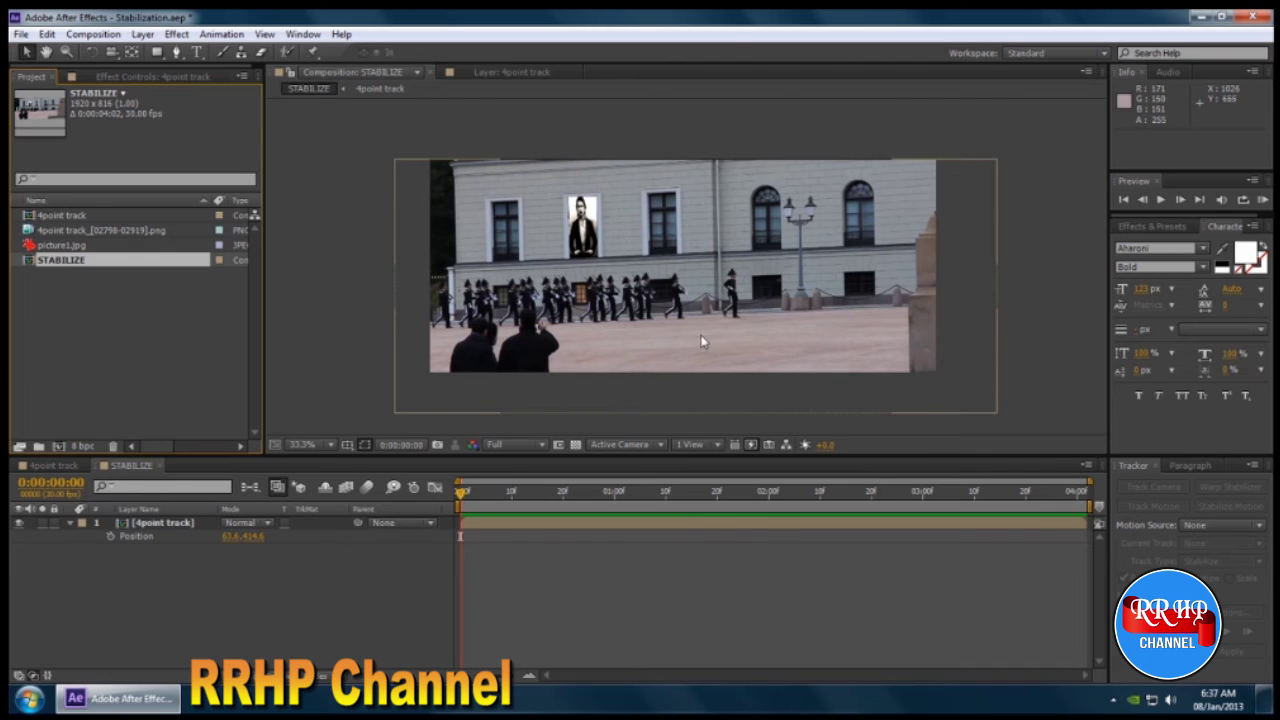
mouse_move(460, 500)
mouse_down()
mouse_move(609, 495)
mouse_move(455, 503)
mouse_up()
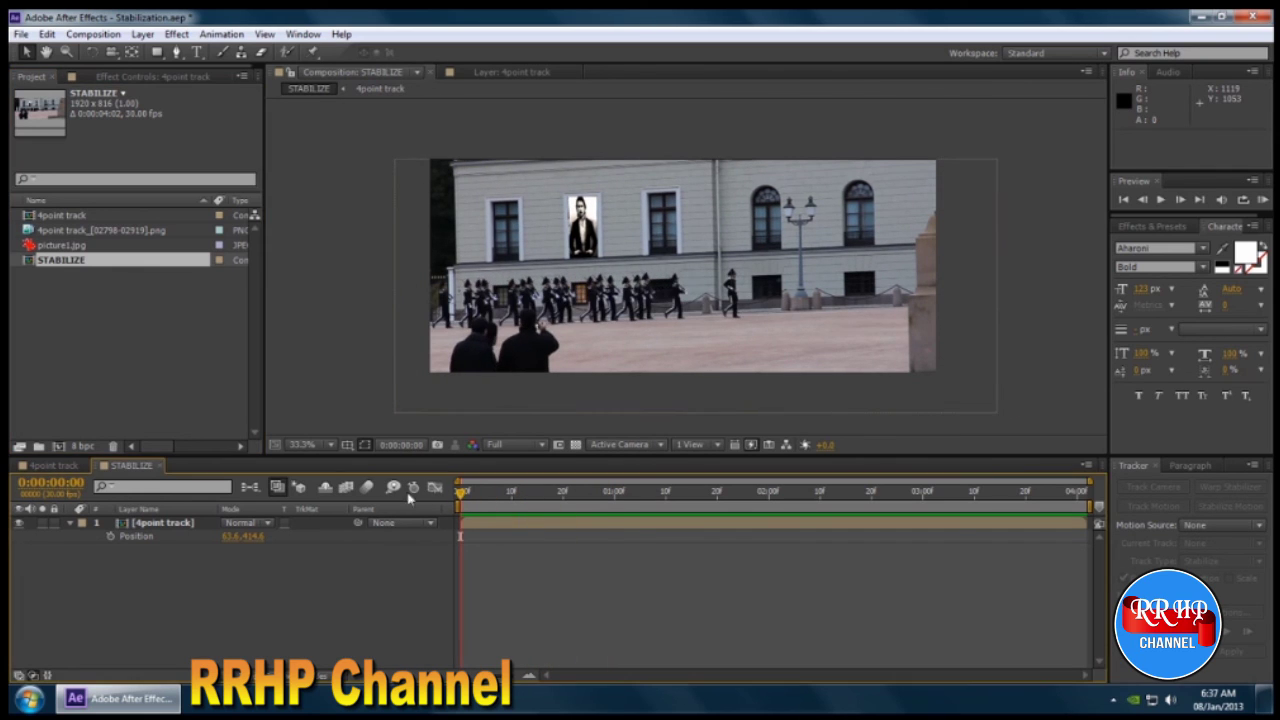
click(922, 305)
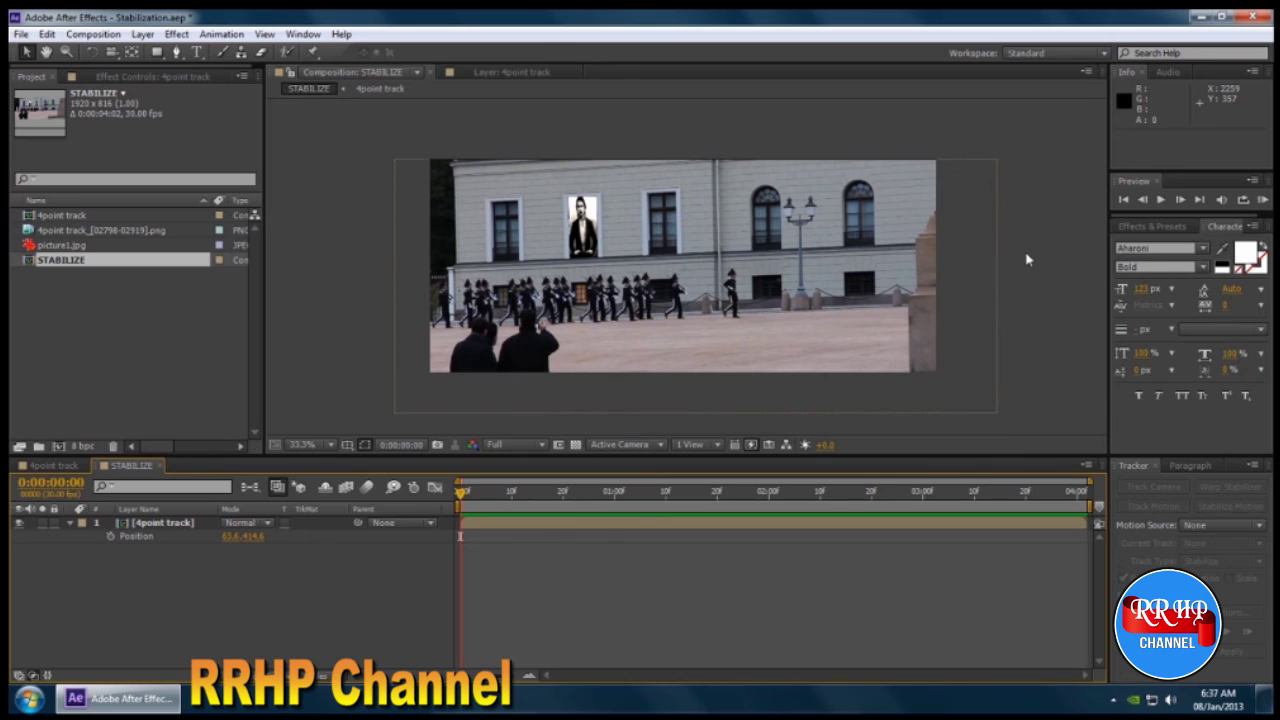